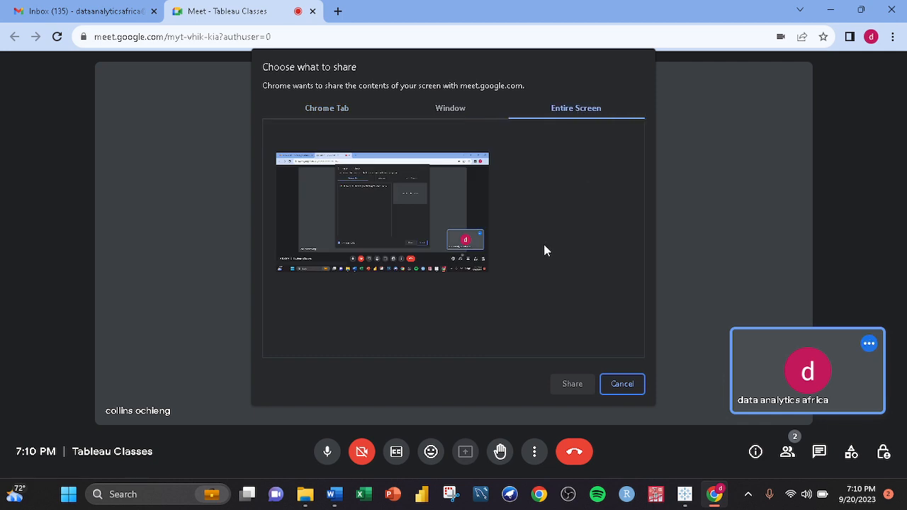
# - Share the entire screen to the Tableau Classes meeting and hide the sharing notice bar
pyautogui.click(416, 207)
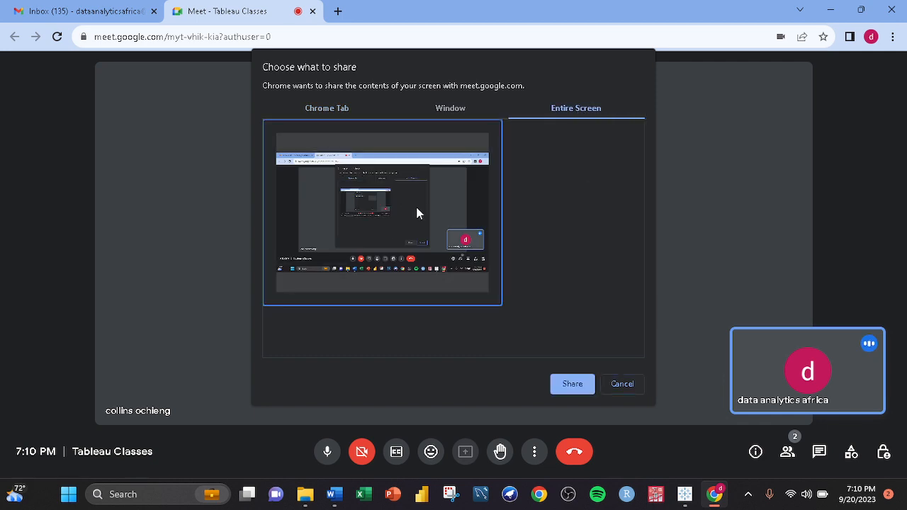
pyautogui.click(570, 385)
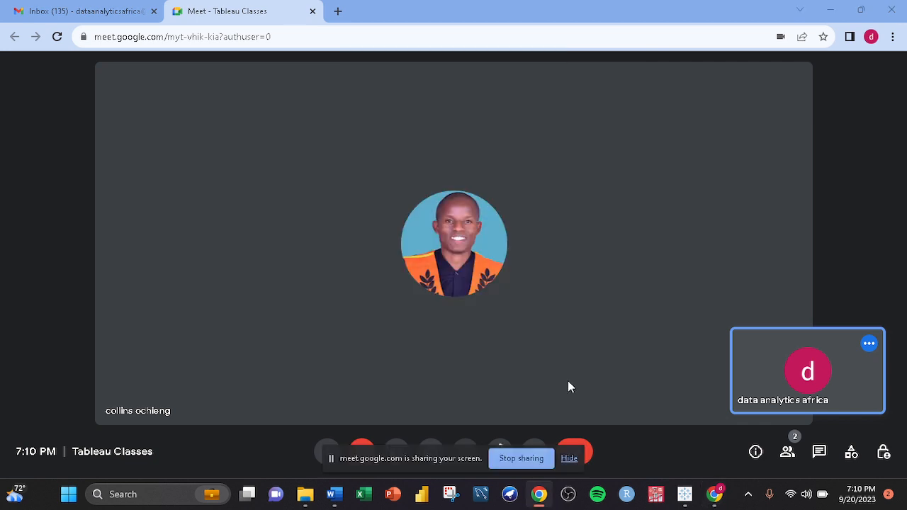
pyautogui.click(569, 459)
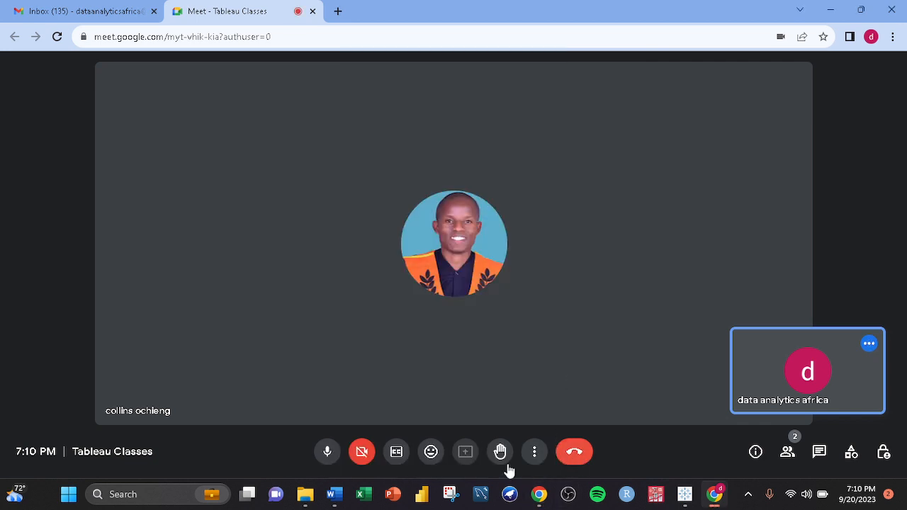
# - Switch to the DATA SET AND PRESENTATION GUIDELINES document, dismiss the presenting notification and set the zoom to 132%
pyautogui.moveTo(335, 496)
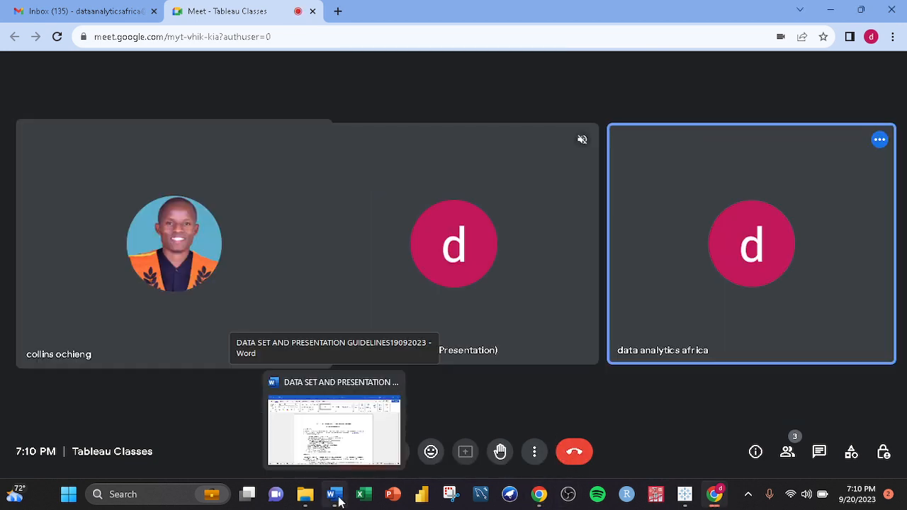
pyautogui.click(339, 501)
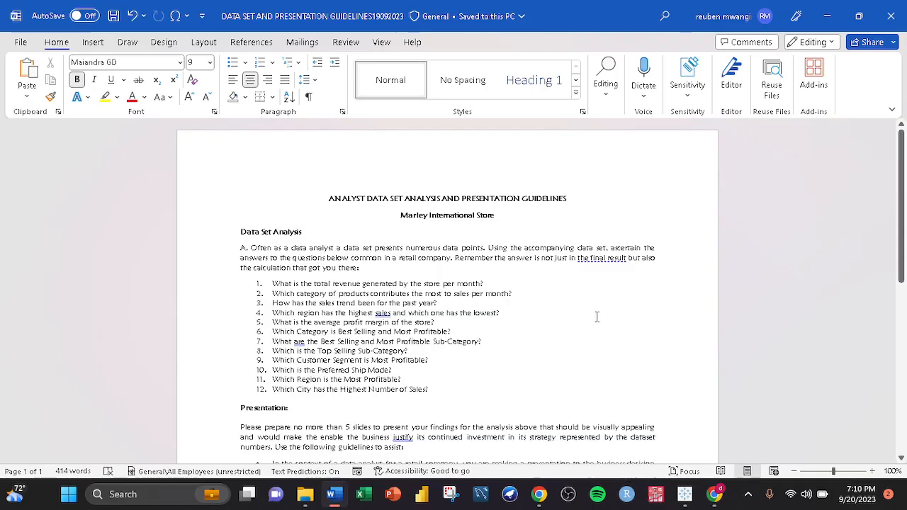
pyautogui.click(718, 282)
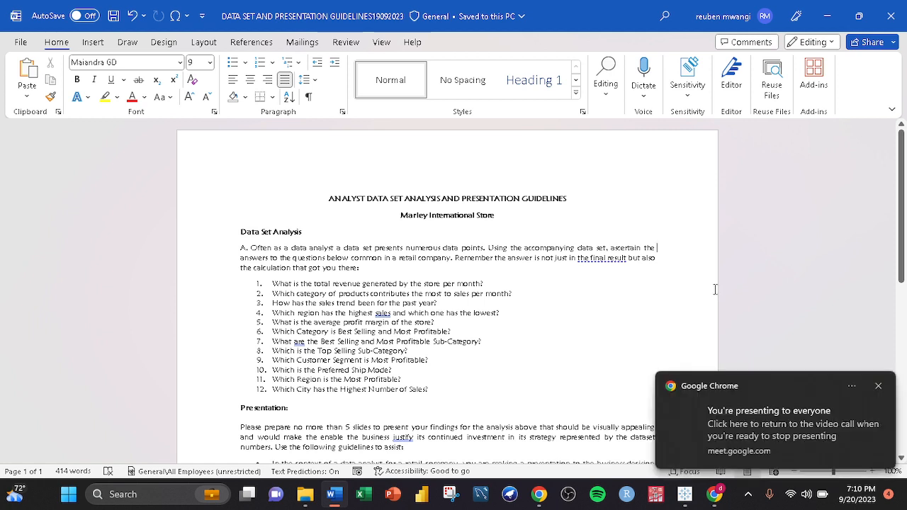
pyautogui.click(878, 386)
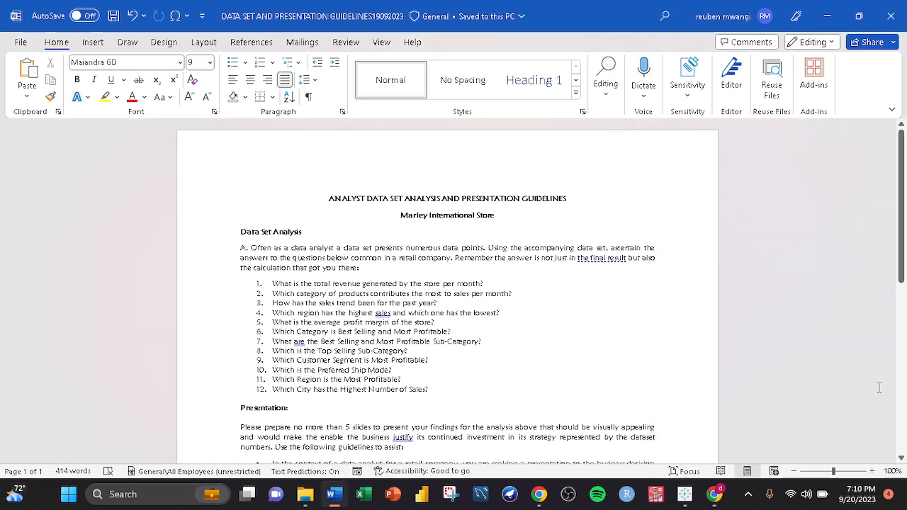
pyautogui.click(877, 391)
pyautogui.click(850, 472)
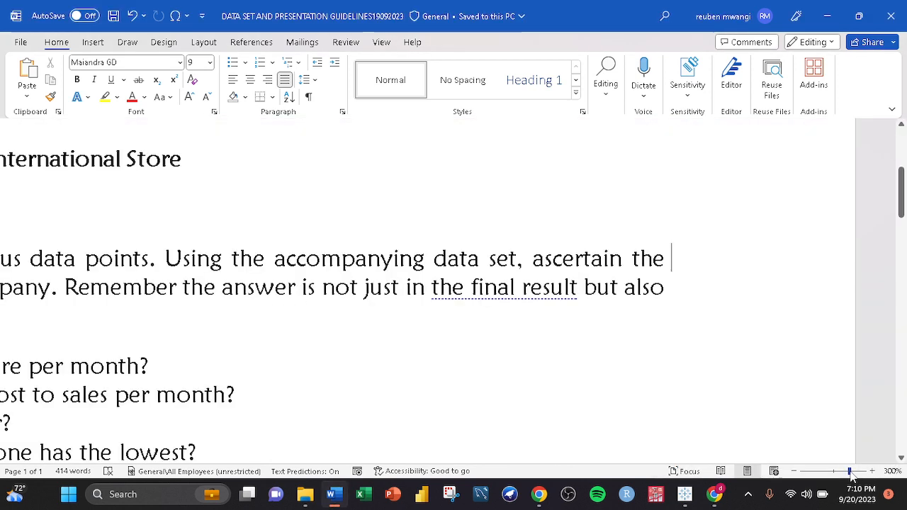
pyautogui.click(836, 471)
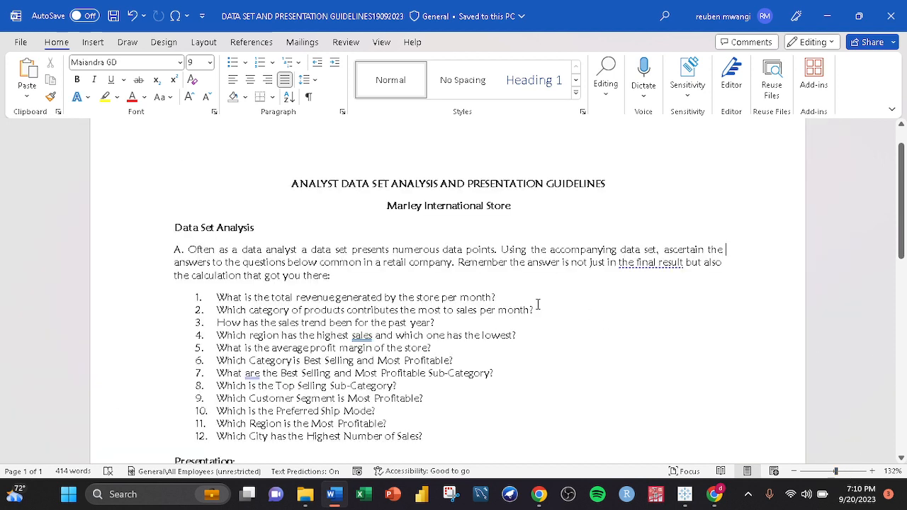
pyautogui.scroll(1, 539, 307)
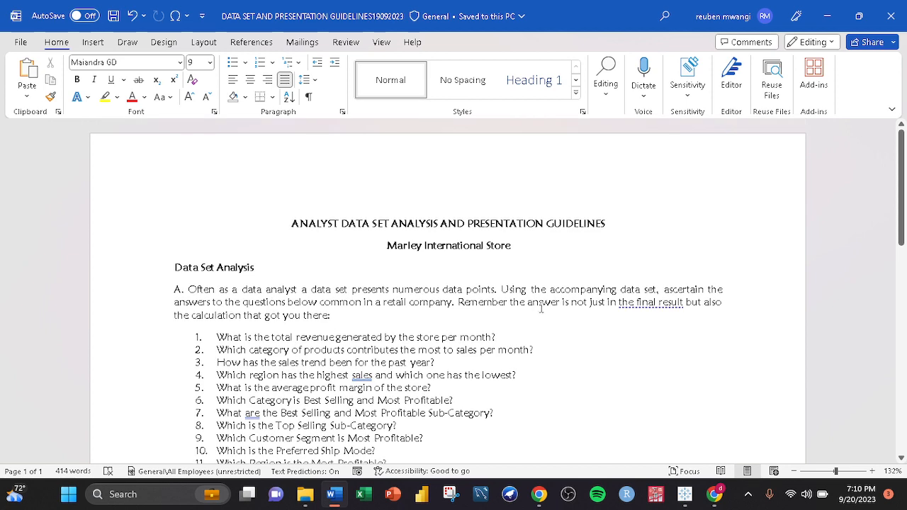
pyautogui.scroll(-1, 539, 307)
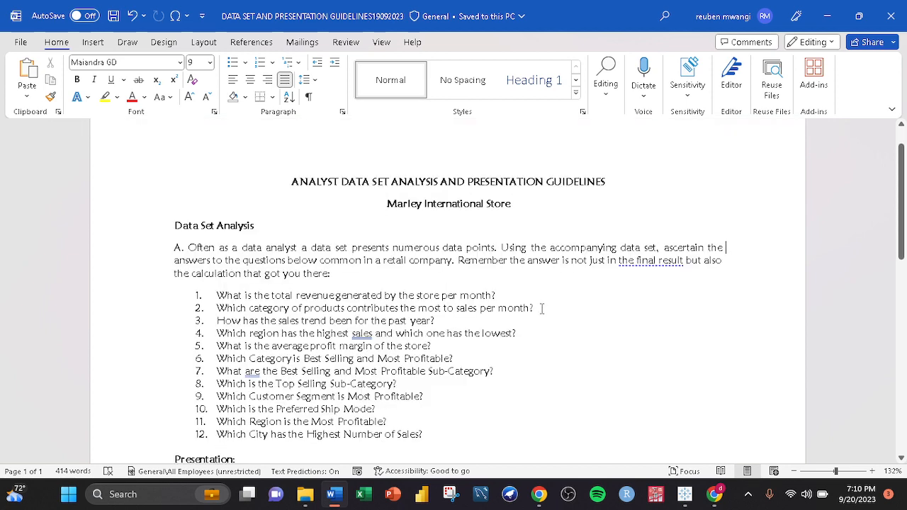
pyautogui.click(714, 494)
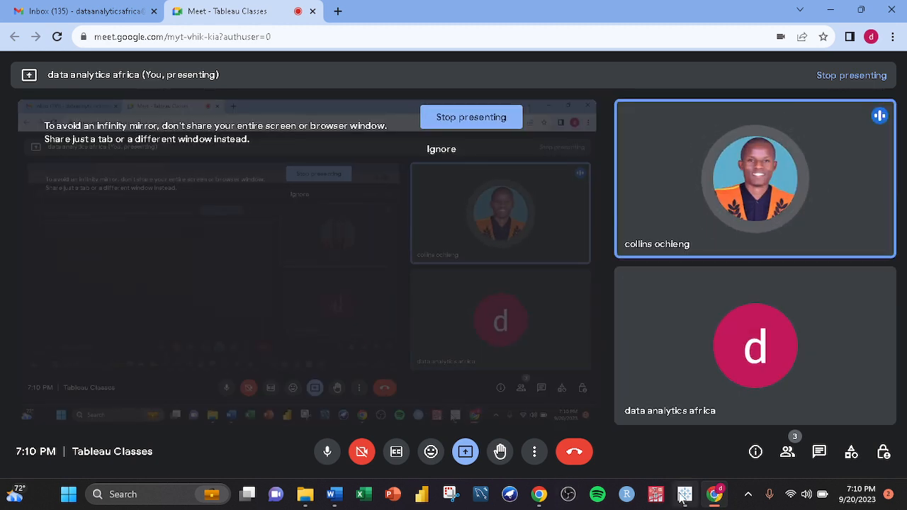
pyautogui.click(336, 495)
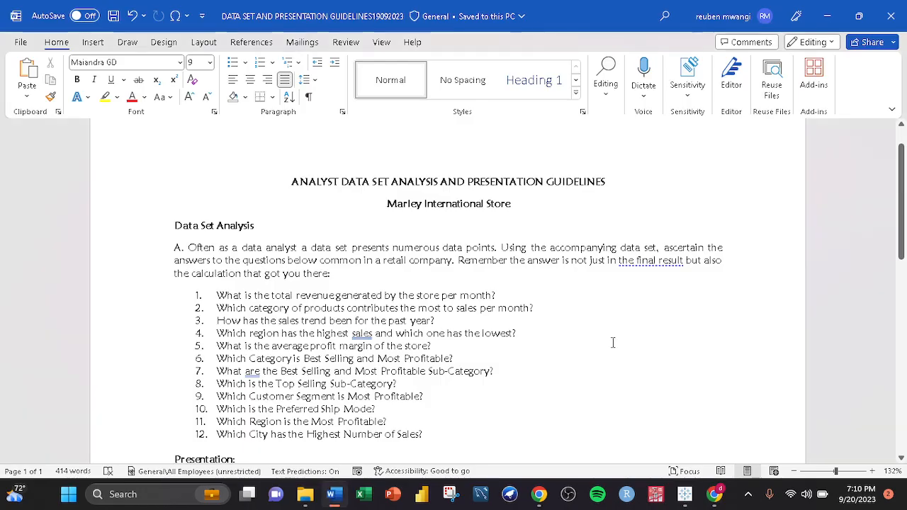
# - Accept the conciseness suggestion replacing "the final result" with "the result" in the introductory paragraph
pyautogui.click(653, 260)
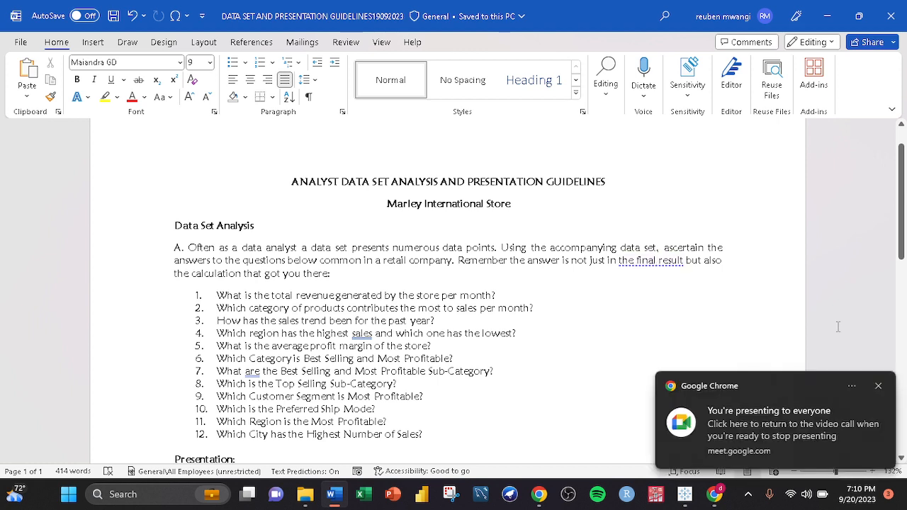
pyautogui.rightClick(650, 267)
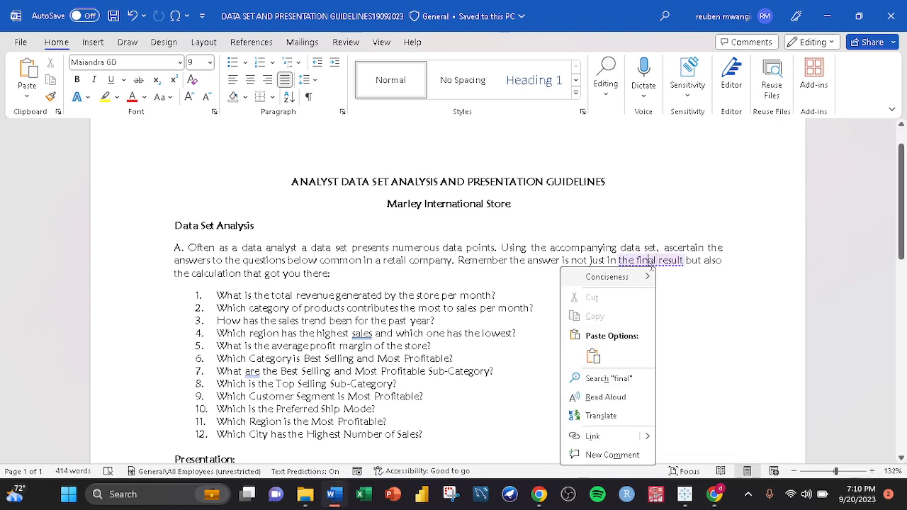
pyautogui.click(651, 265)
pyautogui.rightClick(651, 267)
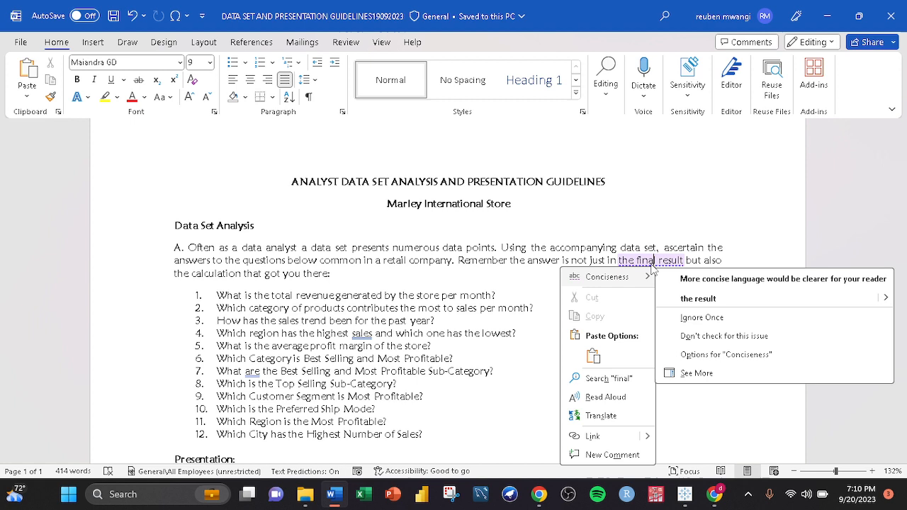
pyautogui.click(725, 306)
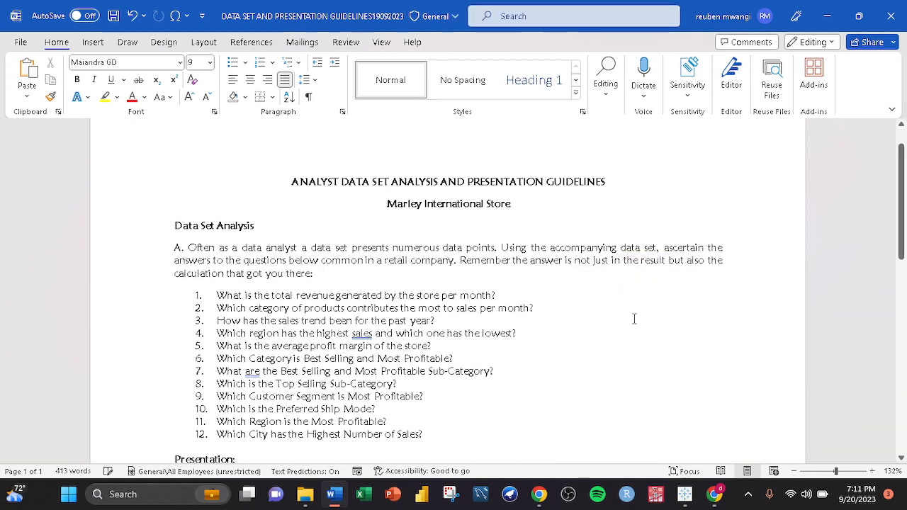
# - Accept grammar suggestions adding a comma after "sales" in question 4 and changing "are" to "is" in question 7
pyautogui.rightClick(367, 335)
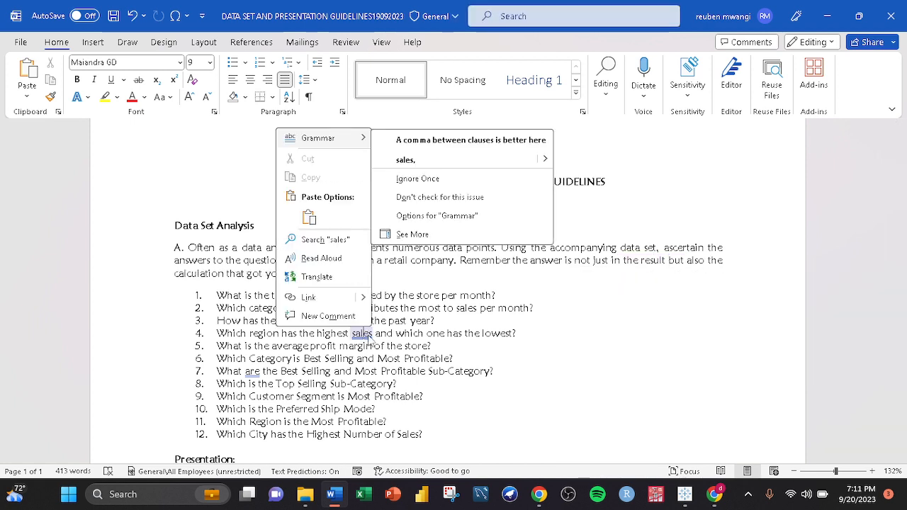
pyautogui.click(434, 161)
pyautogui.rightClick(252, 371)
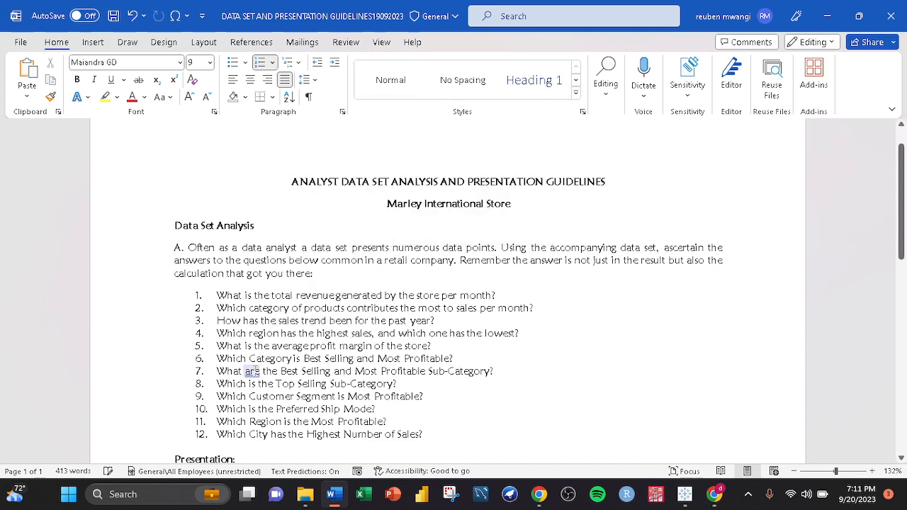
pyautogui.click(309, 198)
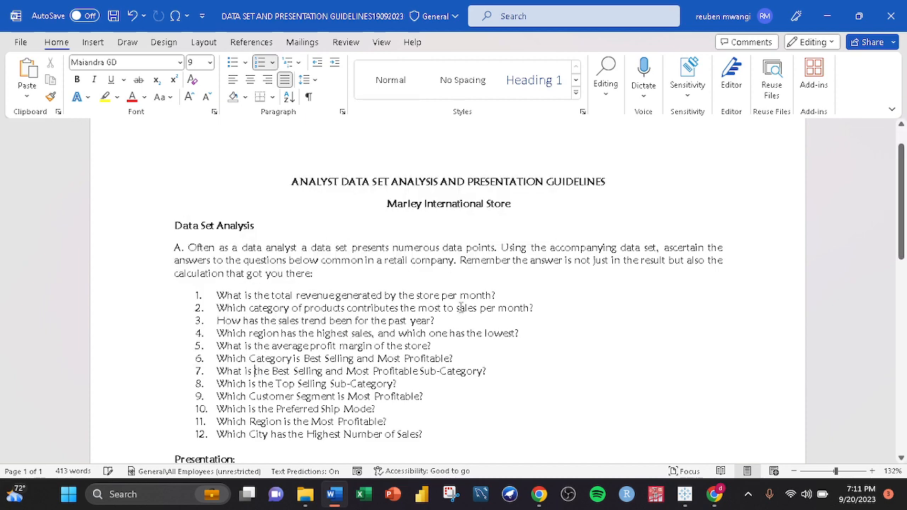
# - Accept the grammar suggestion changing "justify" to "to justify" in the Presentation paragraph
pyautogui.scroll(-5, 636, 355)
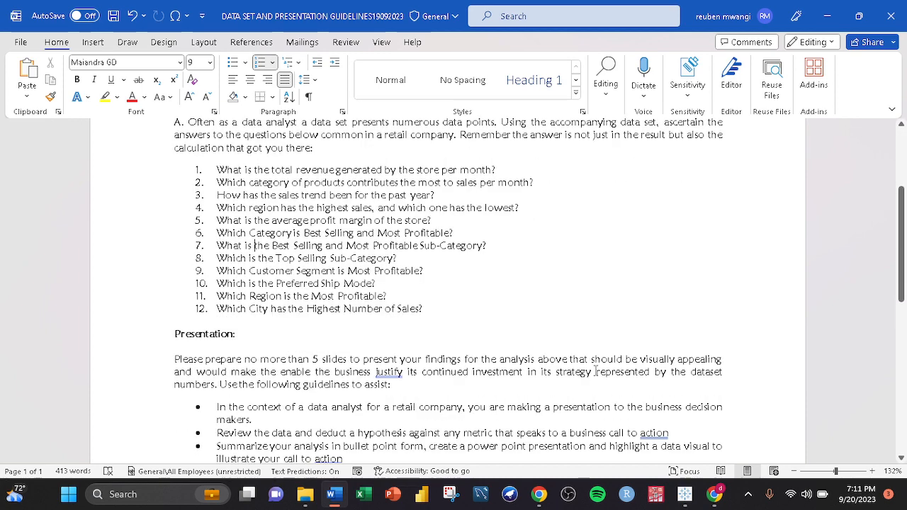
pyautogui.rightClick(389, 331)
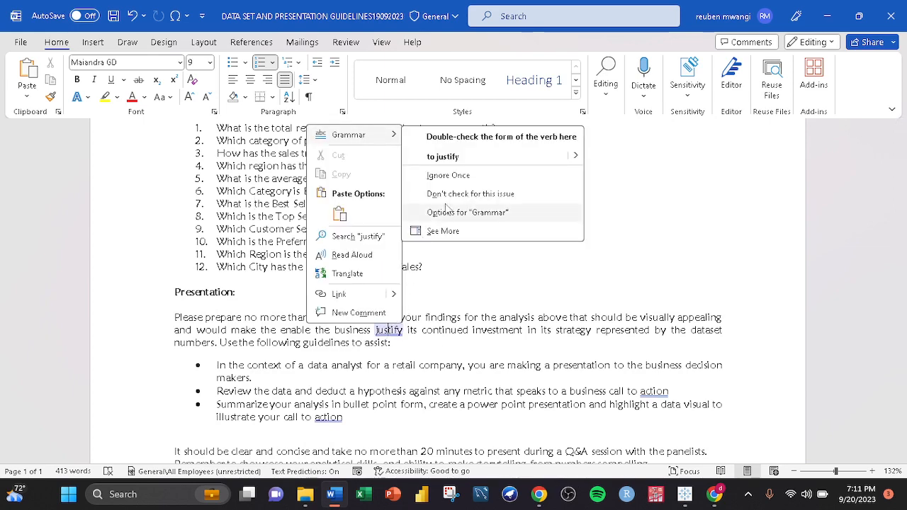
pyautogui.click(490, 158)
# - Add the suggested full stop after "action" at the end of the second and third guideline bullets
pyautogui.rightClick(326, 417)
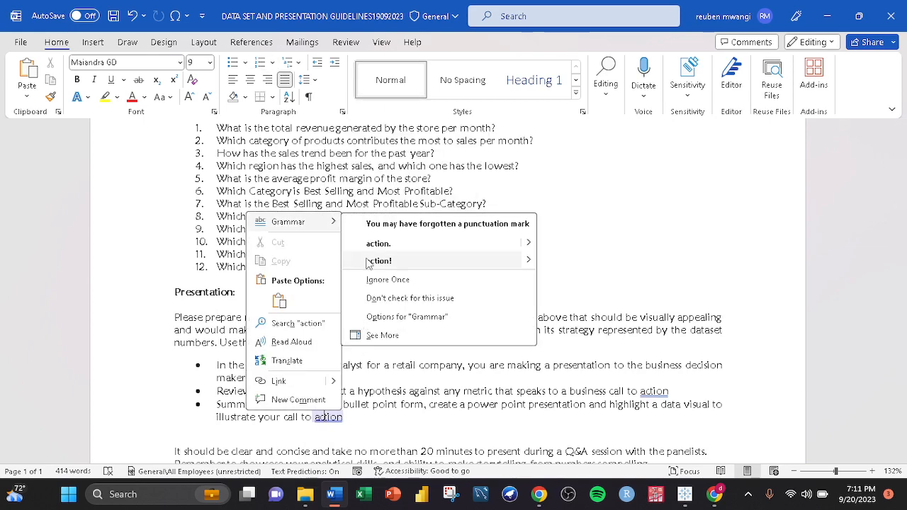
pyautogui.click(408, 249)
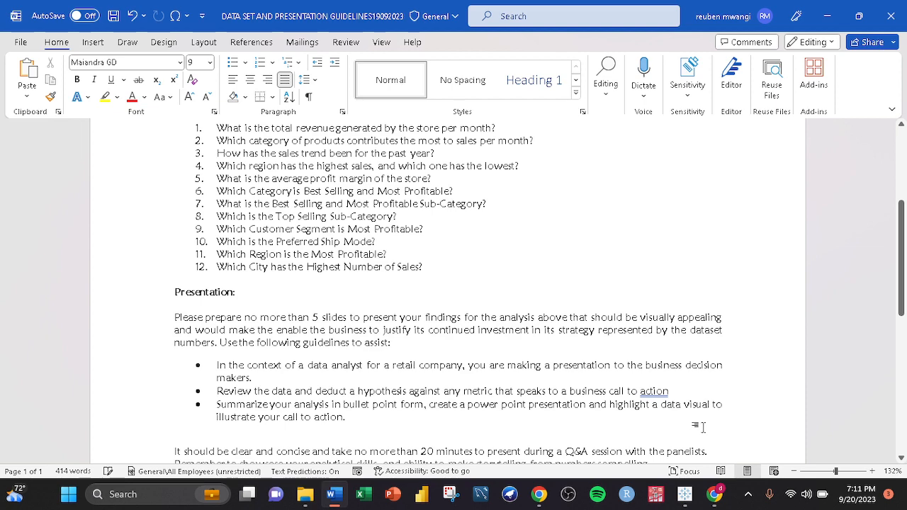
pyautogui.rightClick(654, 391)
pyautogui.click(727, 215)
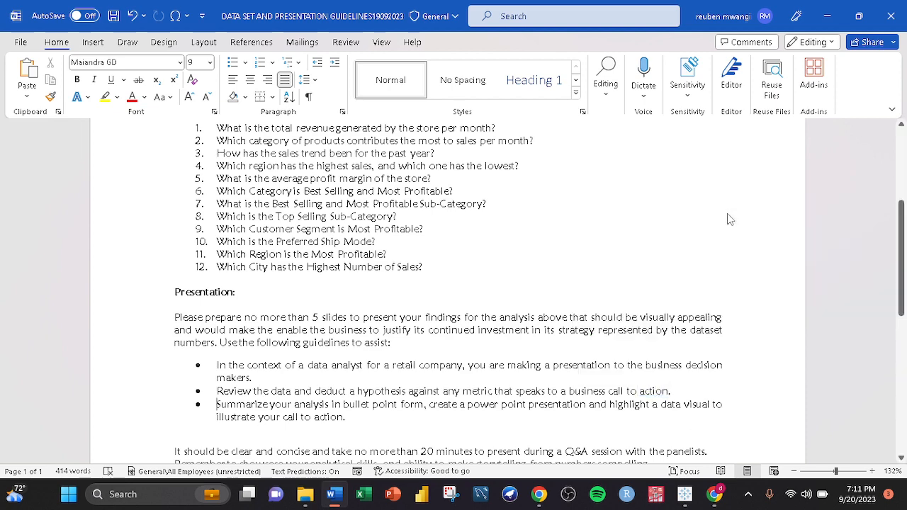
# - Scroll through the document to review the questions, presentation guidelines and evaluation criteria
pyautogui.scroll(5, 523, 309)
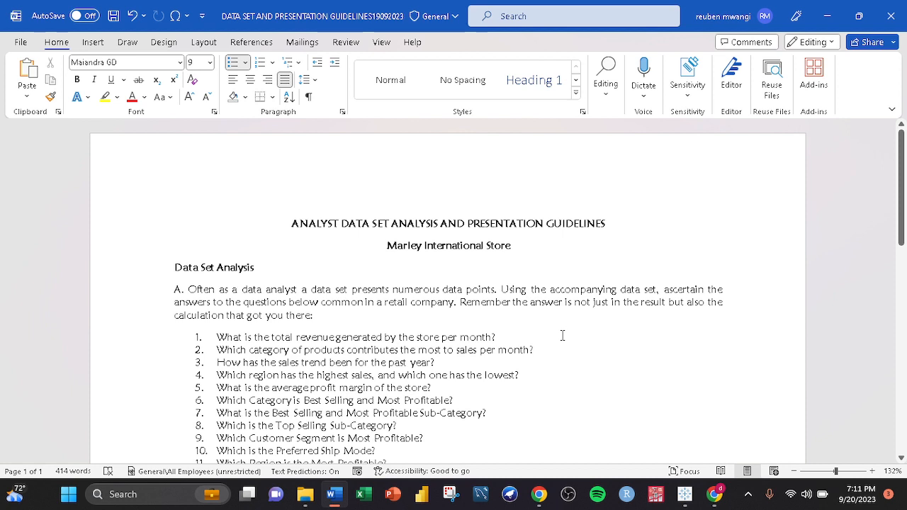
pyautogui.scroll(-1, 563, 335)
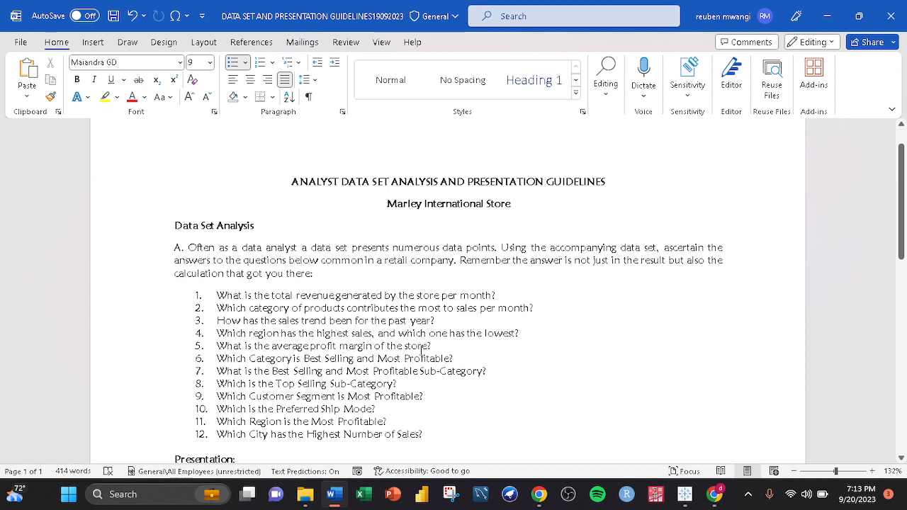
pyautogui.scroll(-1, 425, 347)
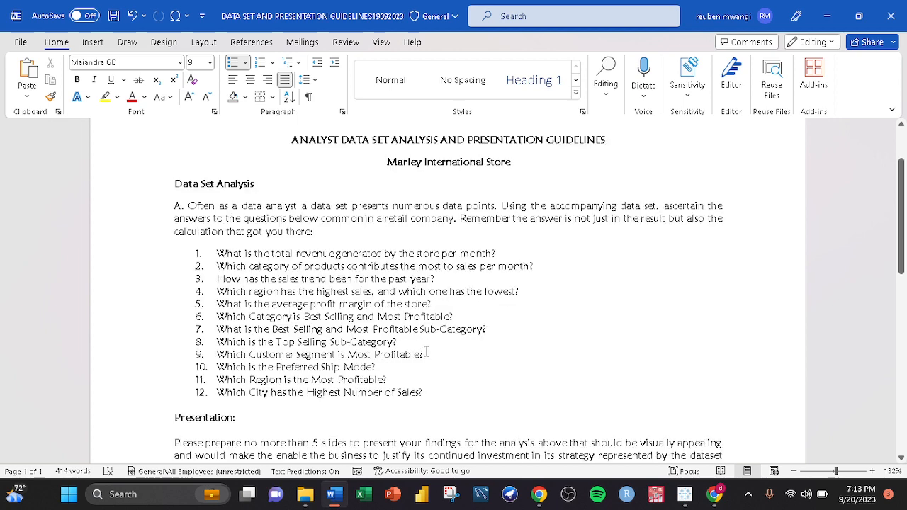
pyautogui.scroll(-1, 426, 352)
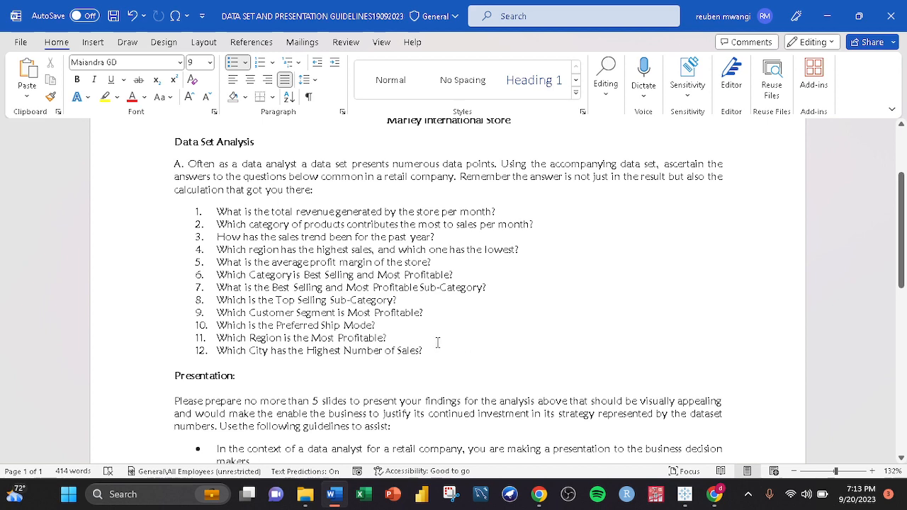
pyautogui.scroll(-3, 437, 343)
pyautogui.scroll(-1, 437, 343)
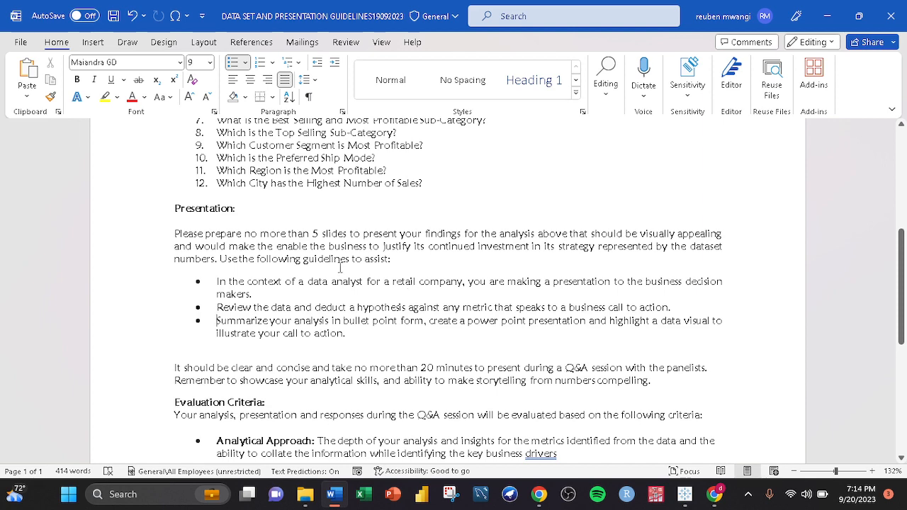
pyautogui.scroll(-1, 340, 271)
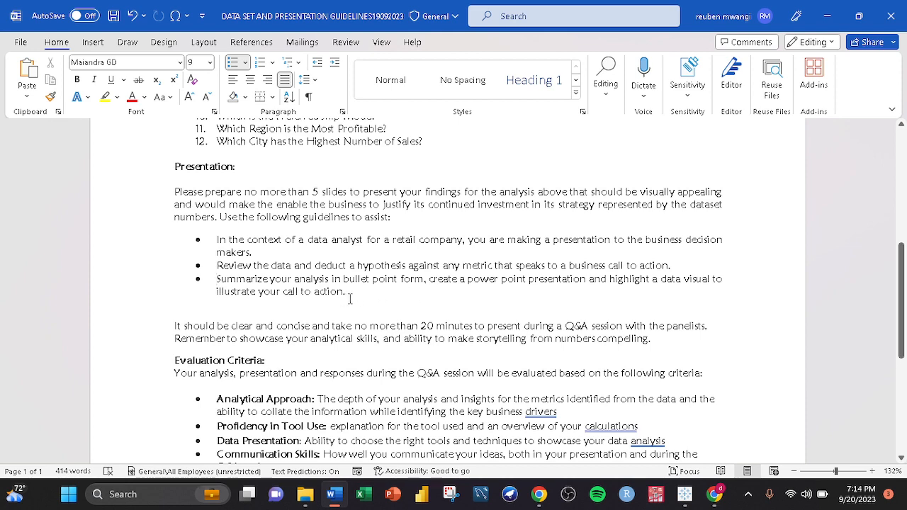
pyautogui.scroll(-1, 350, 299)
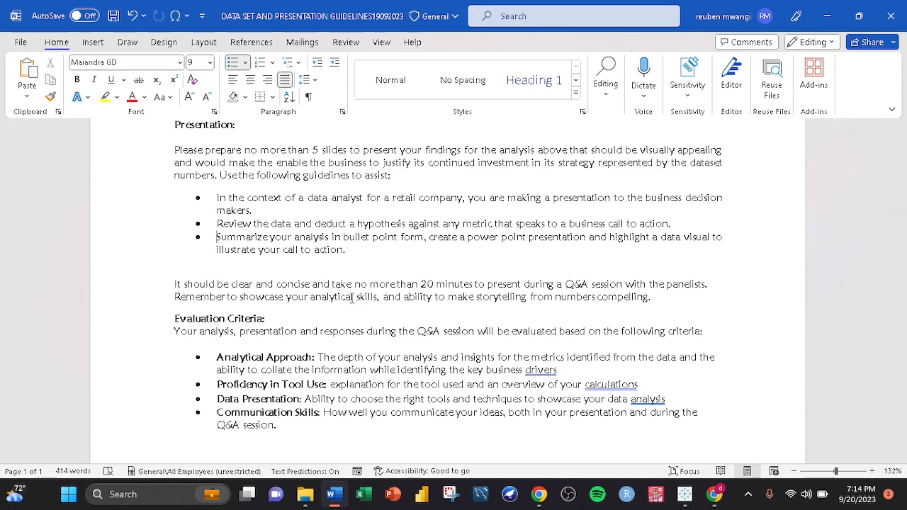
pyautogui.scroll(-2, 373, 296)
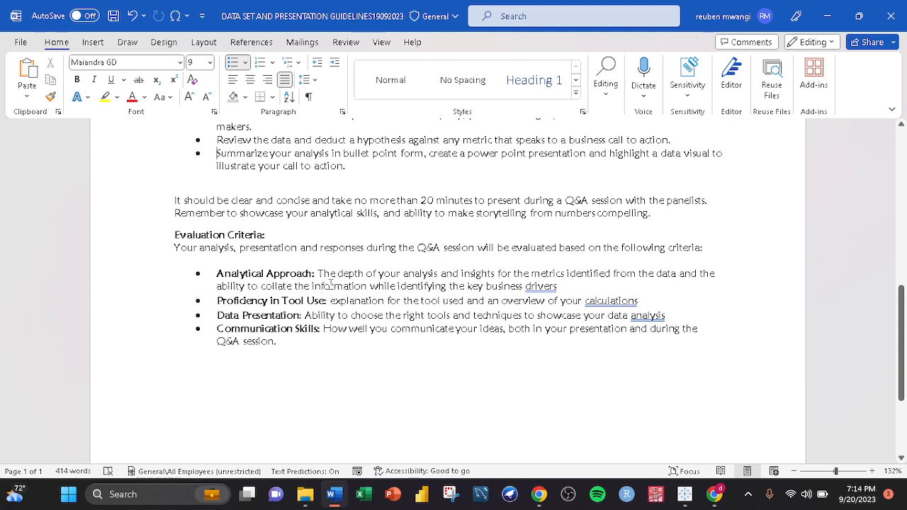
pyautogui.doubleClick(549, 286)
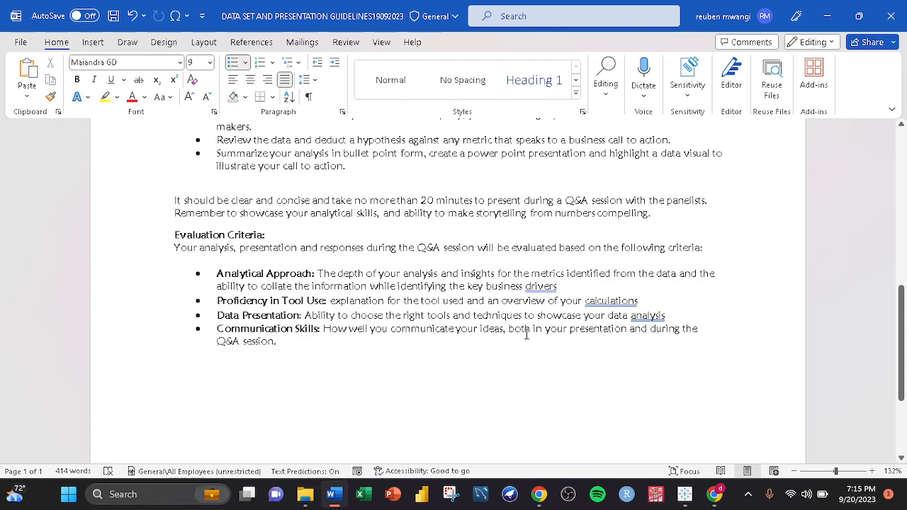
pyautogui.scroll(-3, 387, 334)
pyautogui.scroll(-2, 388, 333)
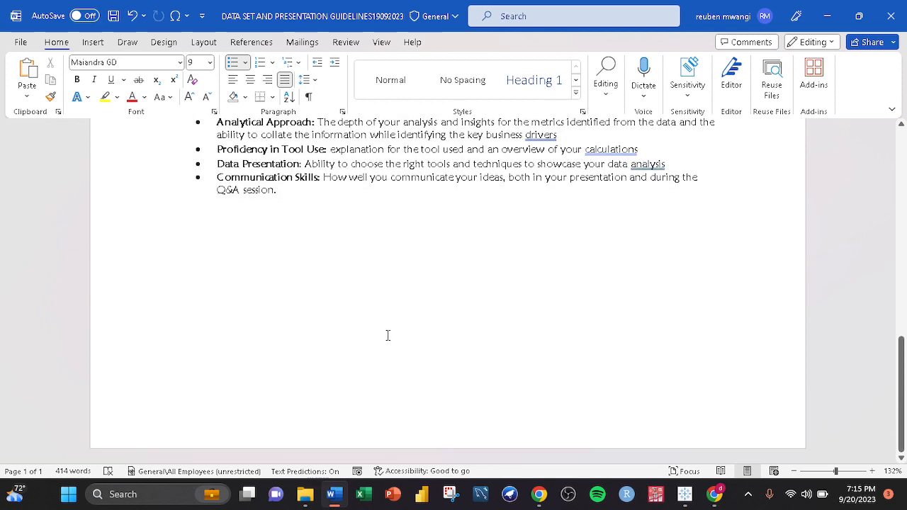
# - Open the Copy of Marley International Store-19092023 workbook from the Naivas Job Offer folder
pyautogui.scroll(13, 387, 333)
pyautogui.scroll(4, 388, 336)
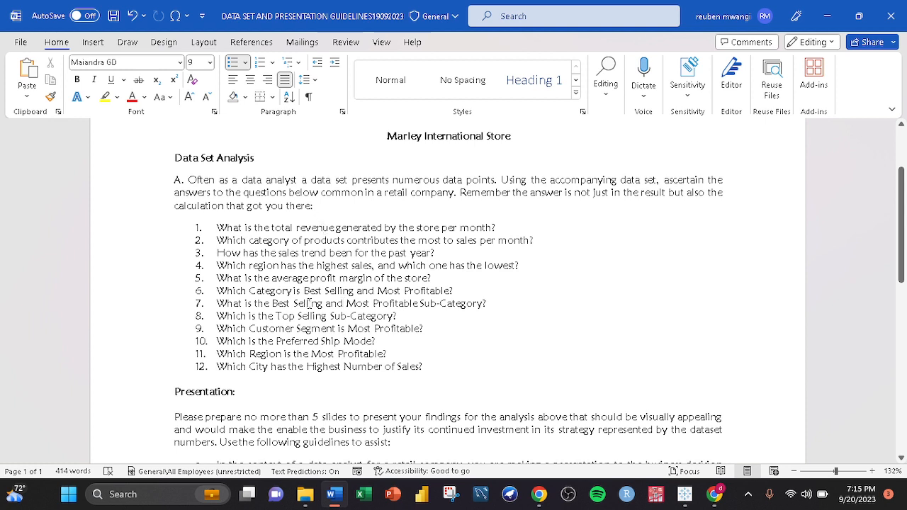
pyautogui.moveTo(309, 500)
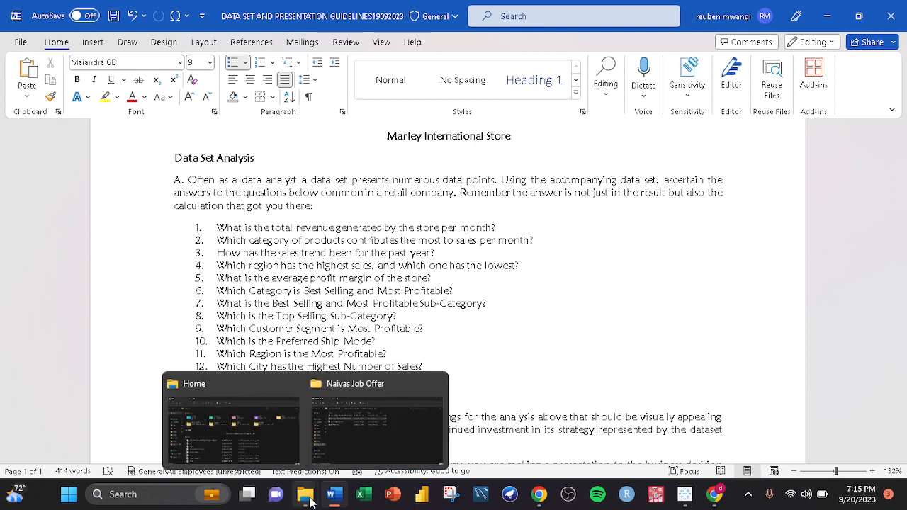
pyautogui.click(380, 427)
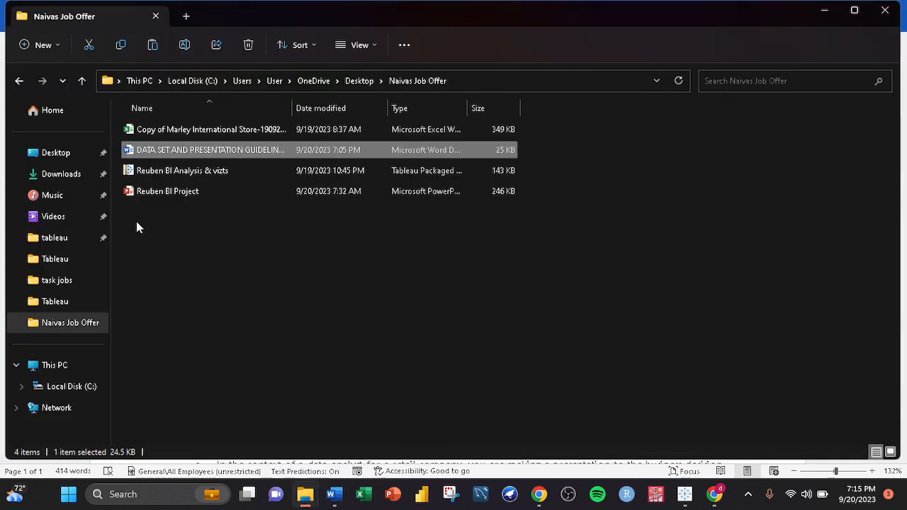
pyautogui.doubleClick(223, 130)
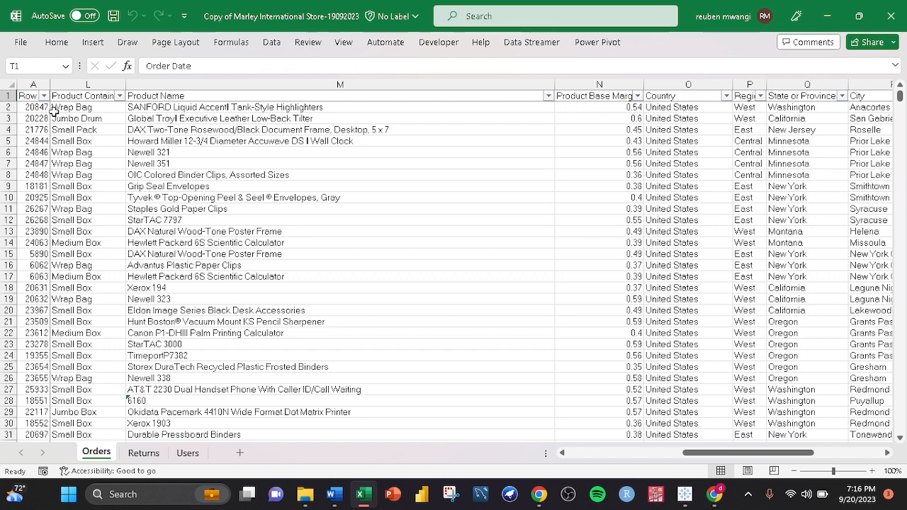
# - Review the Orders sheet's column headers and close the workbook without saving
pyautogui.click(102, 93)
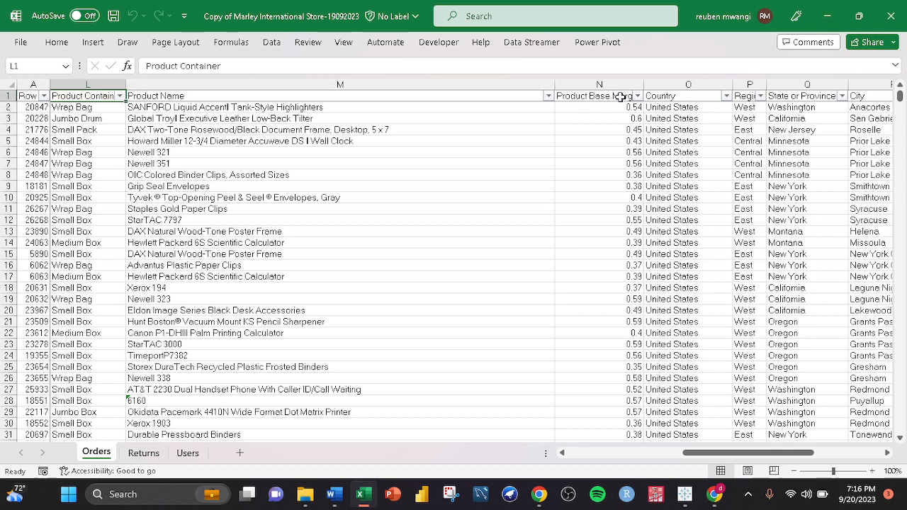
pyautogui.click(620, 97)
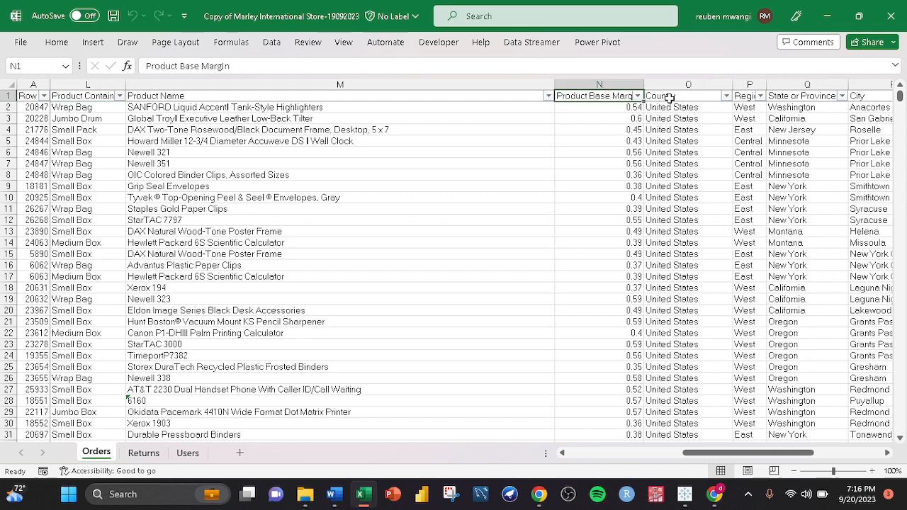
pyautogui.click(669, 98)
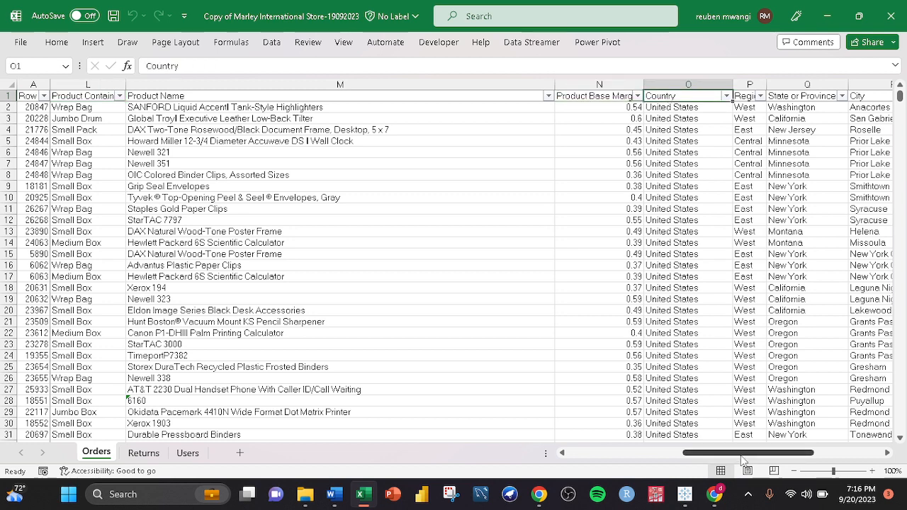
pyautogui.moveTo(743, 454); pyautogui.dragTo(592, 442)
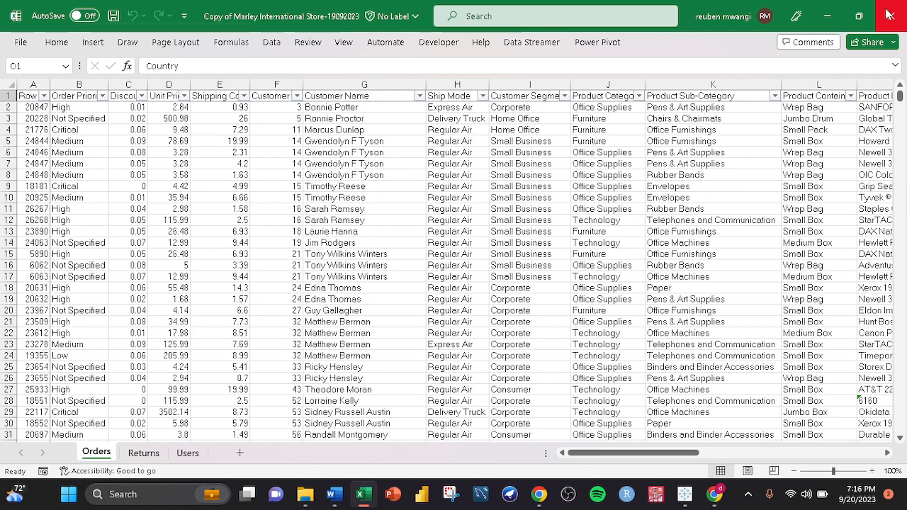
pyautogui.click(886, 10)
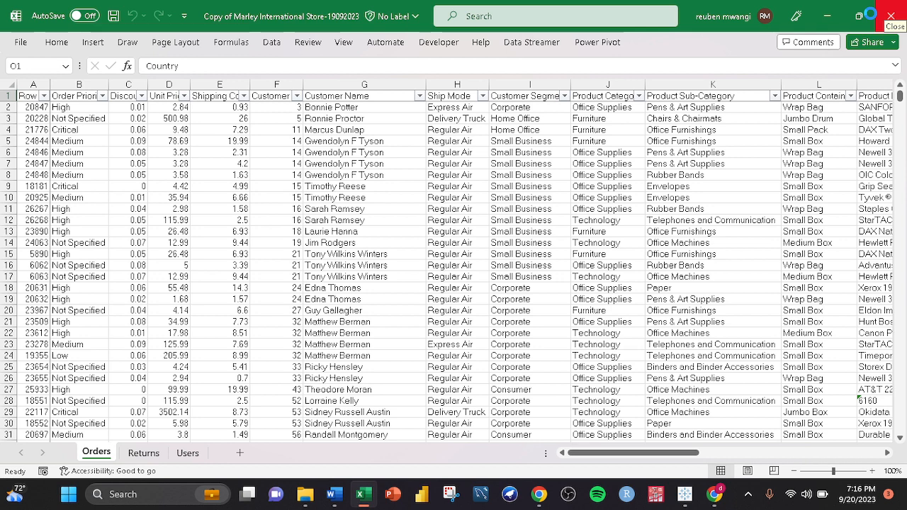
pyautogui.click(875, 14)
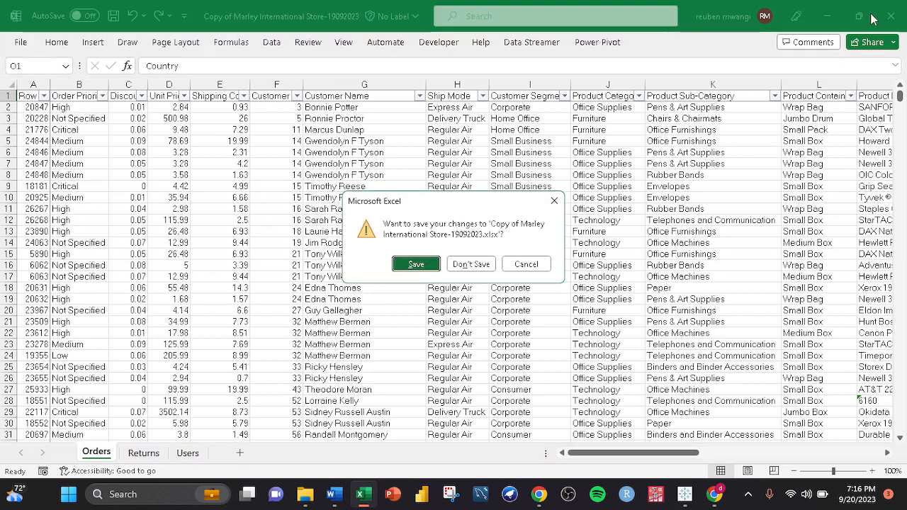
pyautogui.click(472, 262)
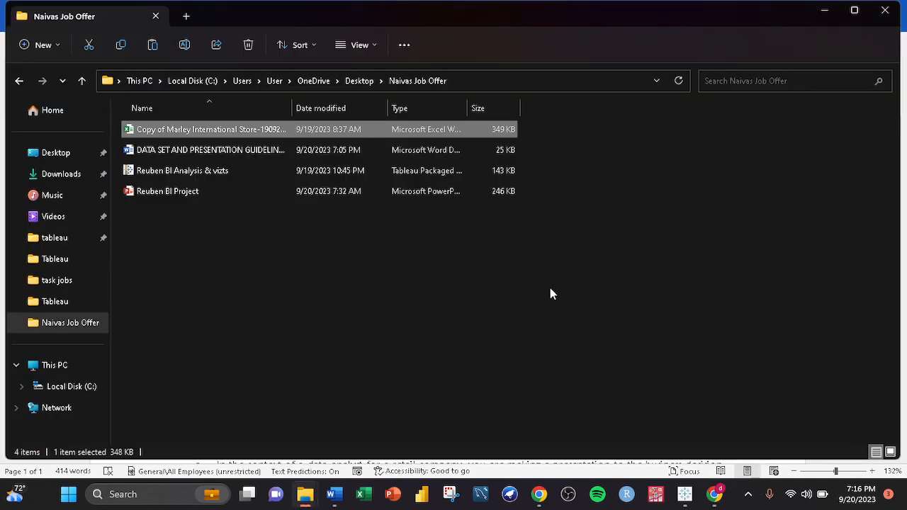
# - Connect Tableau to the Copy of Marley International Store-19092023 Excel file in the Naivas Job Offer folder
pyautogui.click(692, 472)
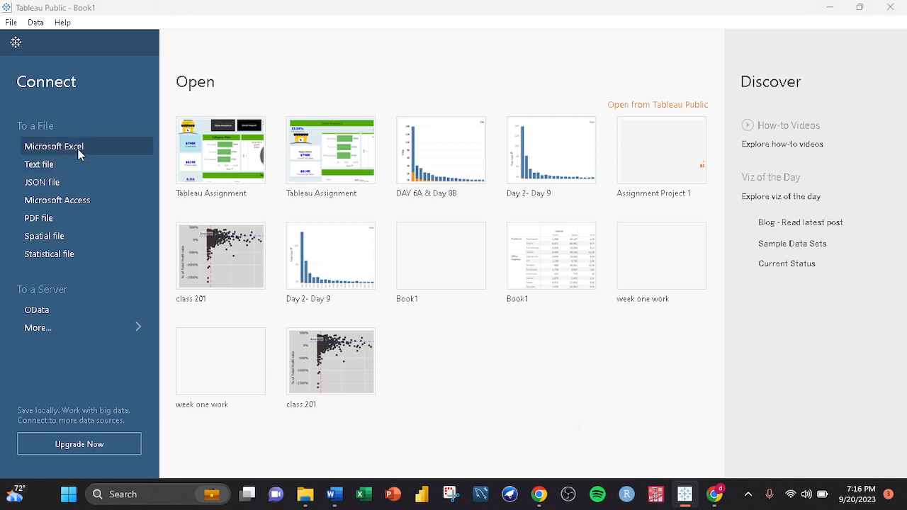
pyautogui.click(80, 154)
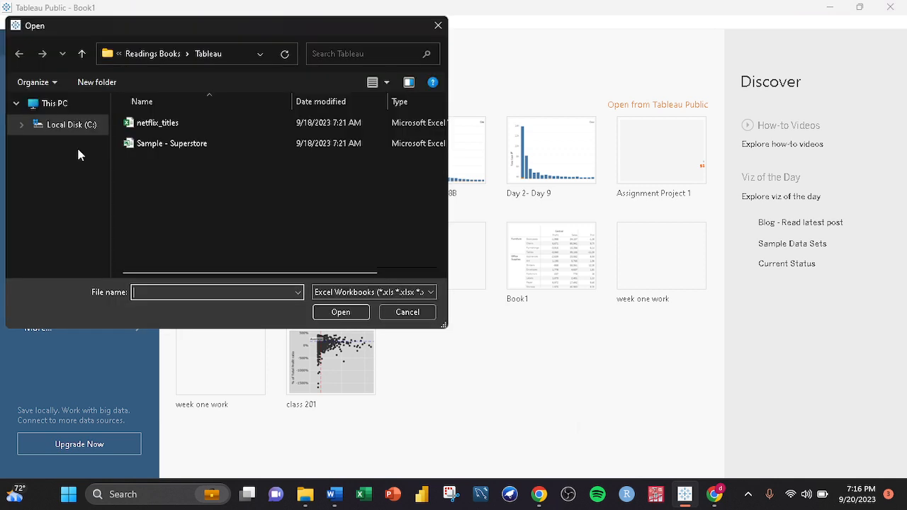
pyautogui.scroll(3, 77, 149)
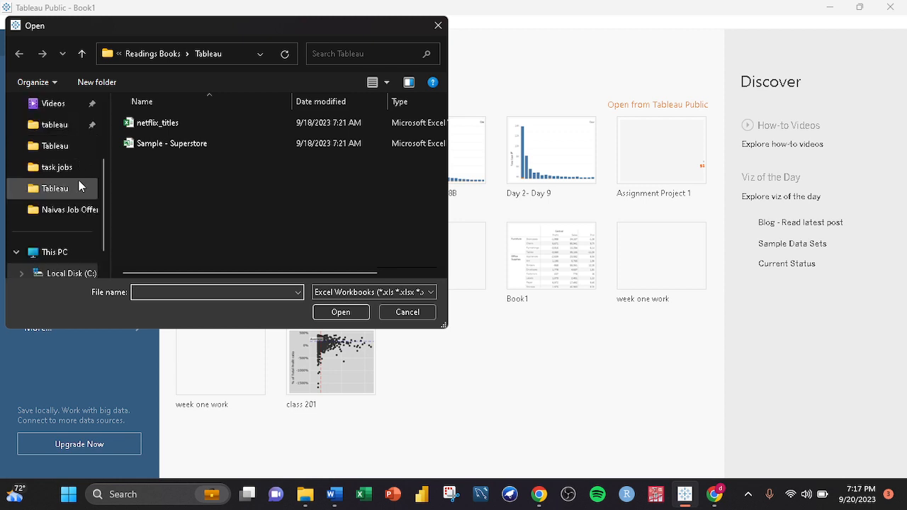
pyautogui.click(65, 209)
pyautogui.click(217, 124)
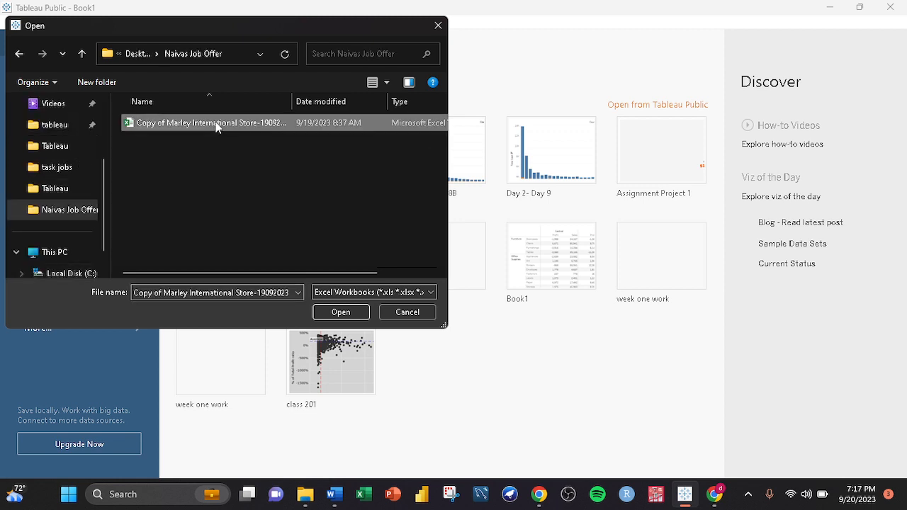
pyautogui.click(354, 314)
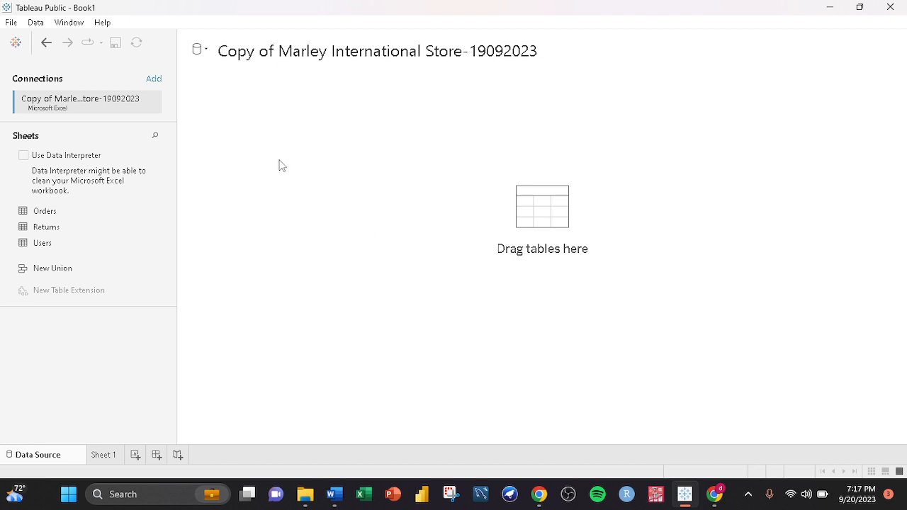
# - Add the Orders table to the data source canvas and enable Data Interpreter
pyautogui.moveTo(62, 214); pyautogui.dragTo(519, 215)
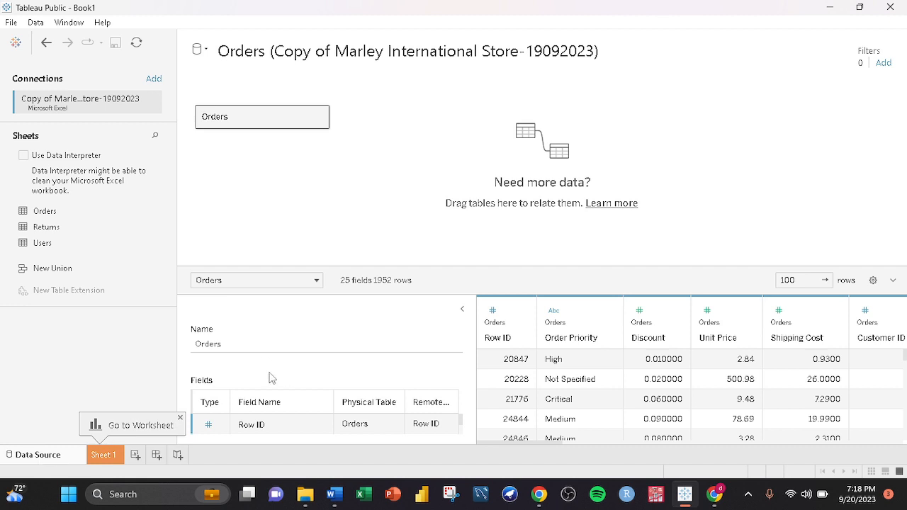
pyautogui.click(24, 156)
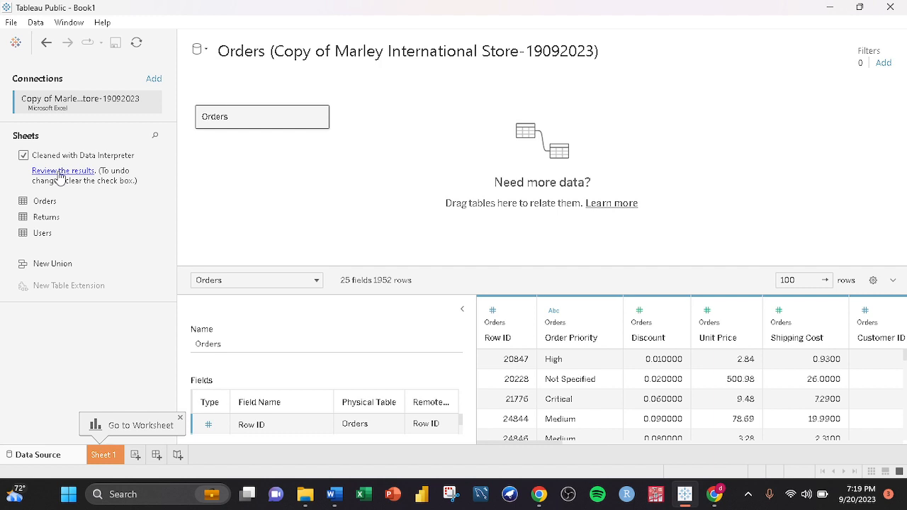
# - Review the Data Interpreter results workbook across its sheets, then close it without saving
pyautogui.click(61, 173)
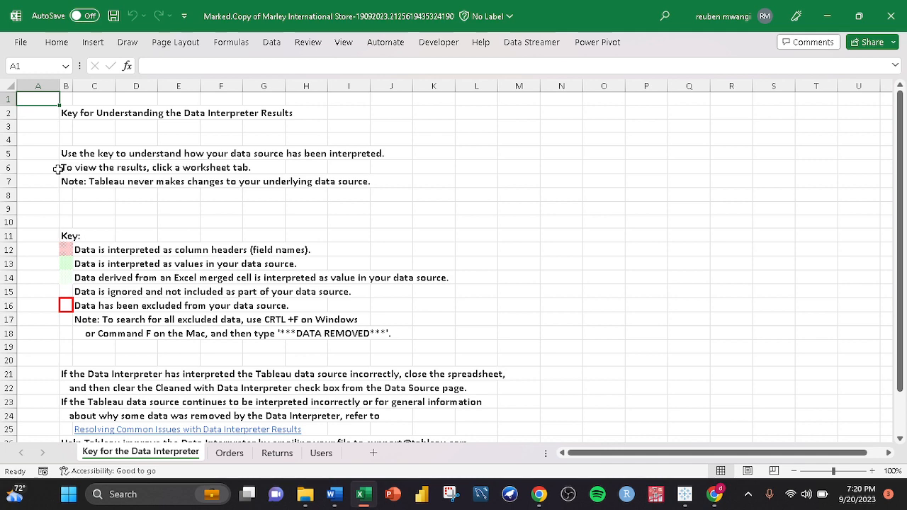
pyautogui.scroll(-4, 137, 253)
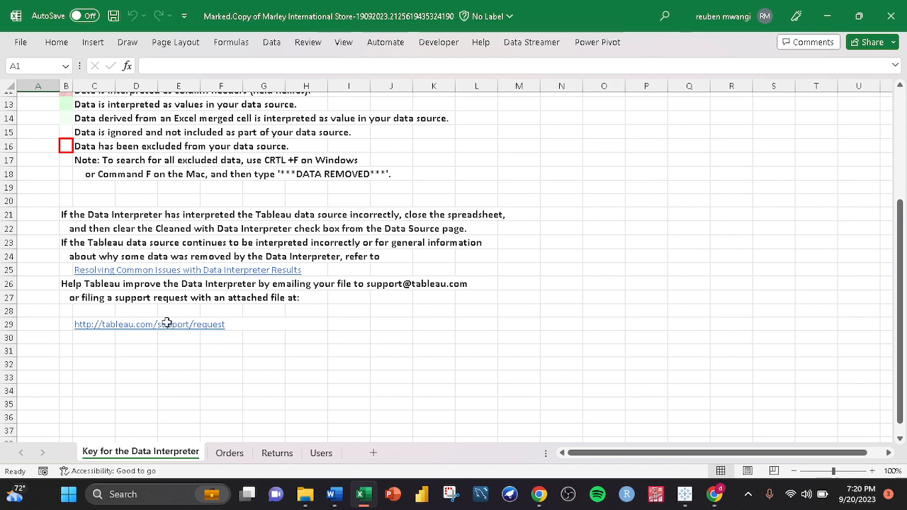
pyautogui.click(230, 453)
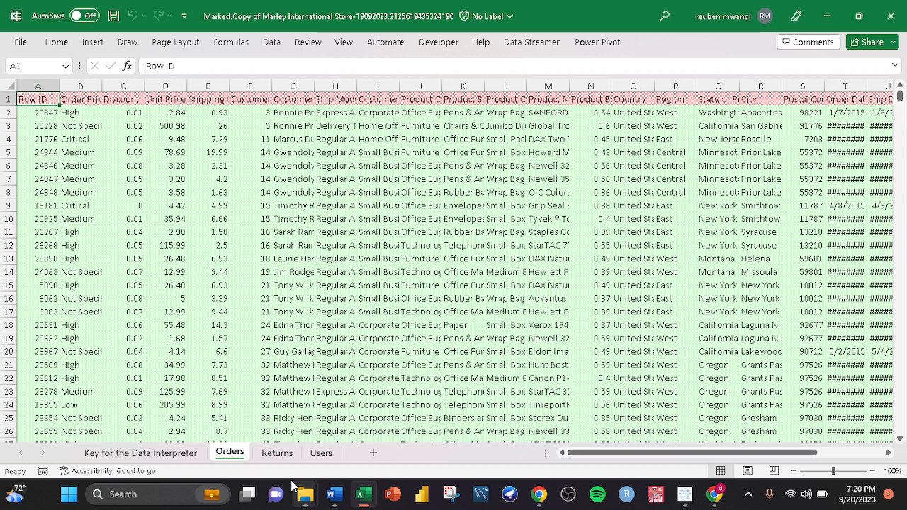
pyautogui.click(321, 453)
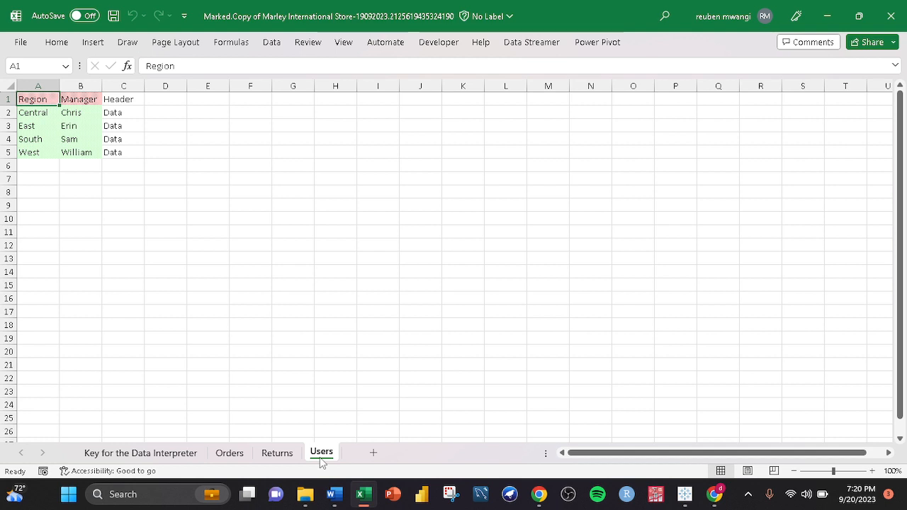
pyautogui.hotkey('alt', 'F4')
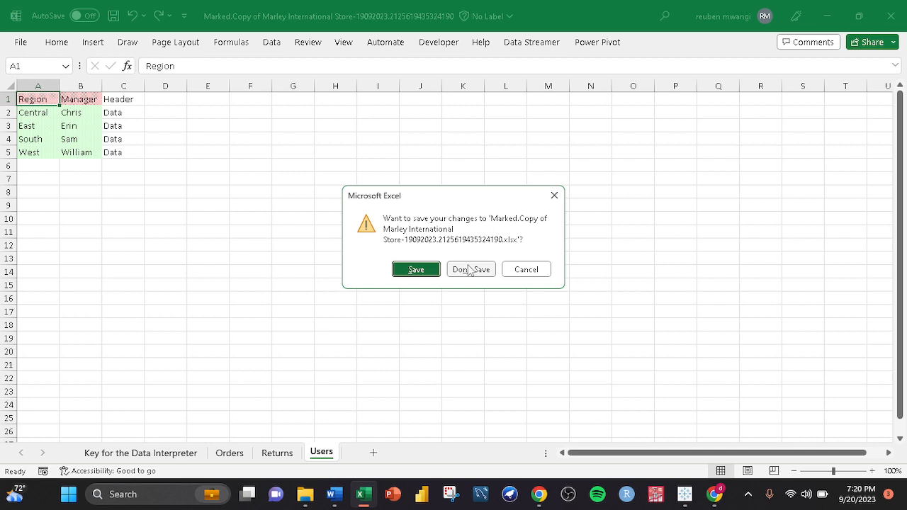
pyautogui.click(469, 271)
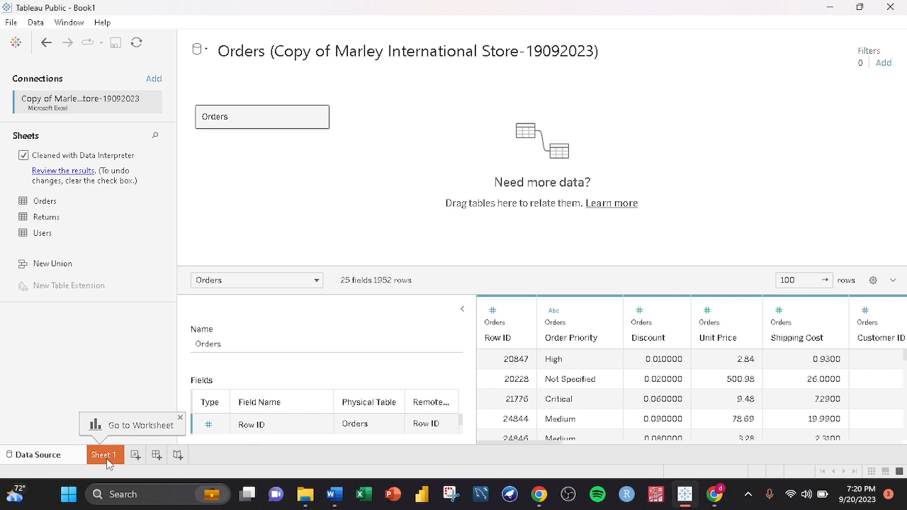
# - Rename Sheet 1 to Q1
pyautogui.click(106, 455)
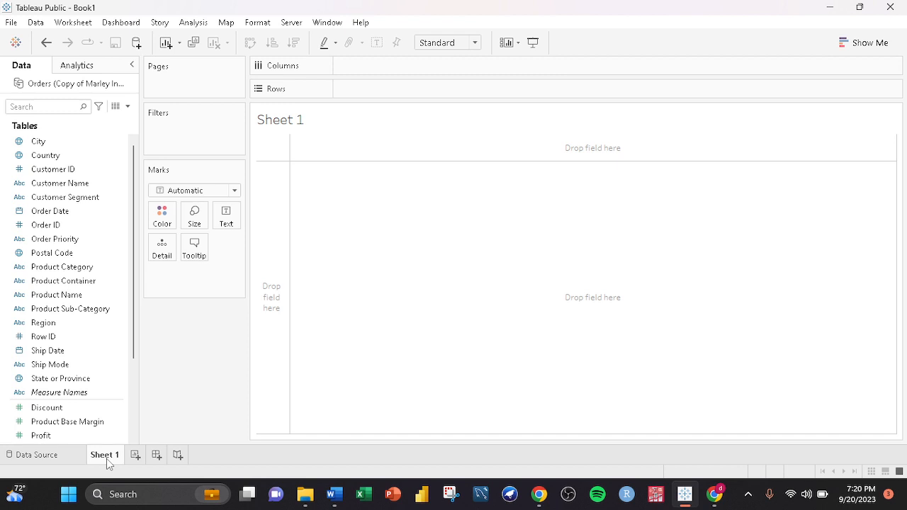
pyautogui.doubleClick(107, 454)
pyautogui.write('Q1')
pyautogui.click(470, 405)
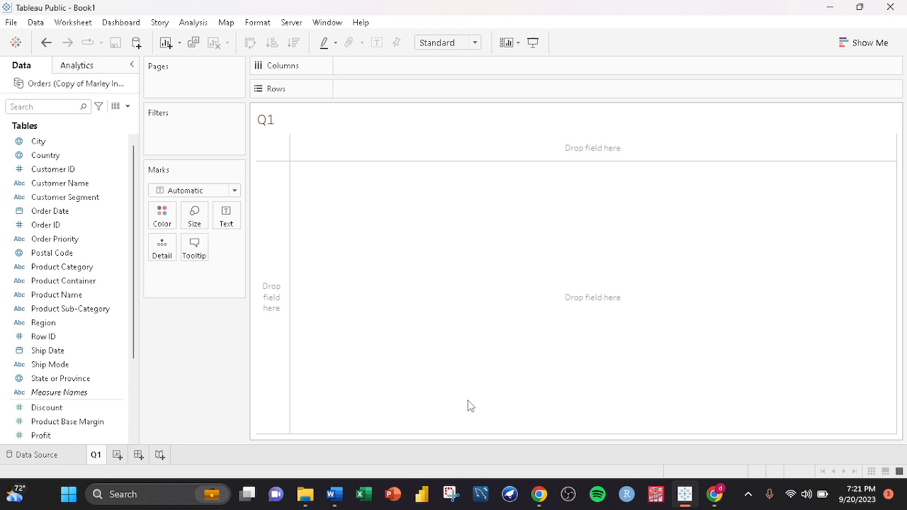
# - Refer to the question list in the guidelines document and return to the Q1 worksheet
pyautogui.hotkey('alt', 'Tab')
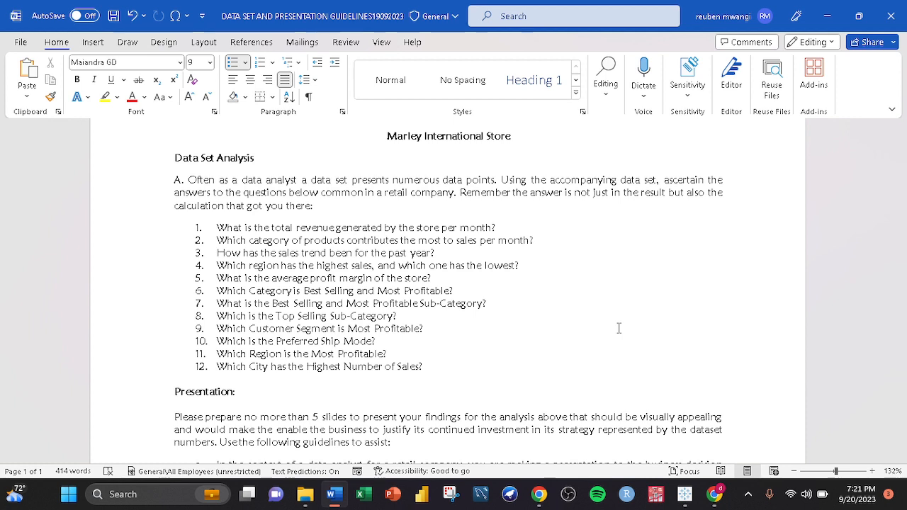
pyautogui.click(684, 494)
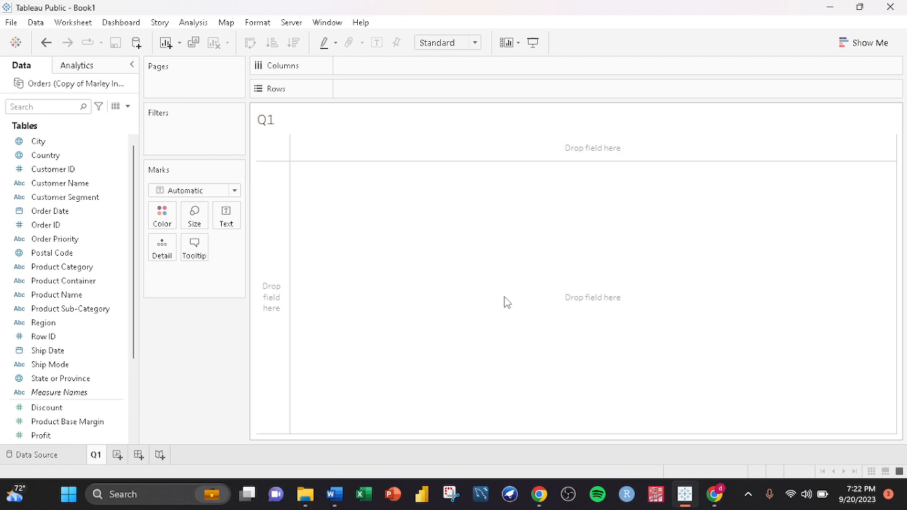
pyautogui.scroll(-3, 83, 309)
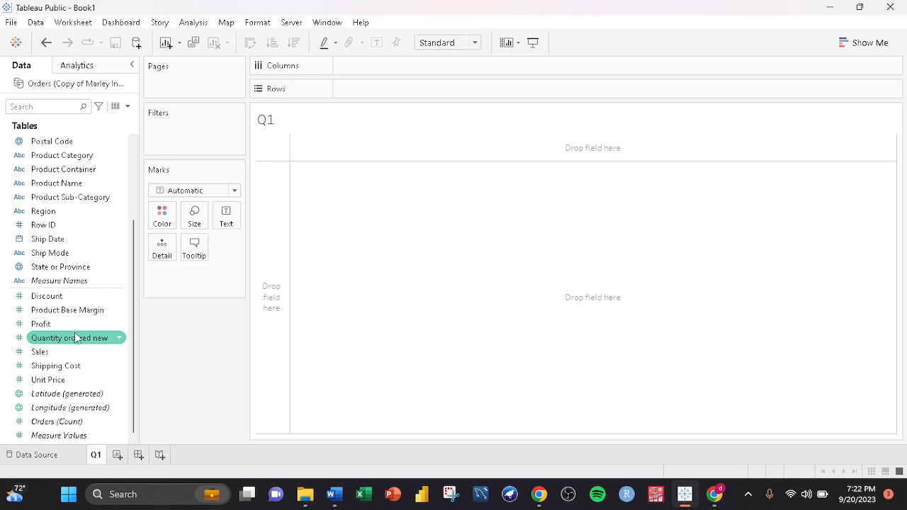
pyautogui.click(334, 496)
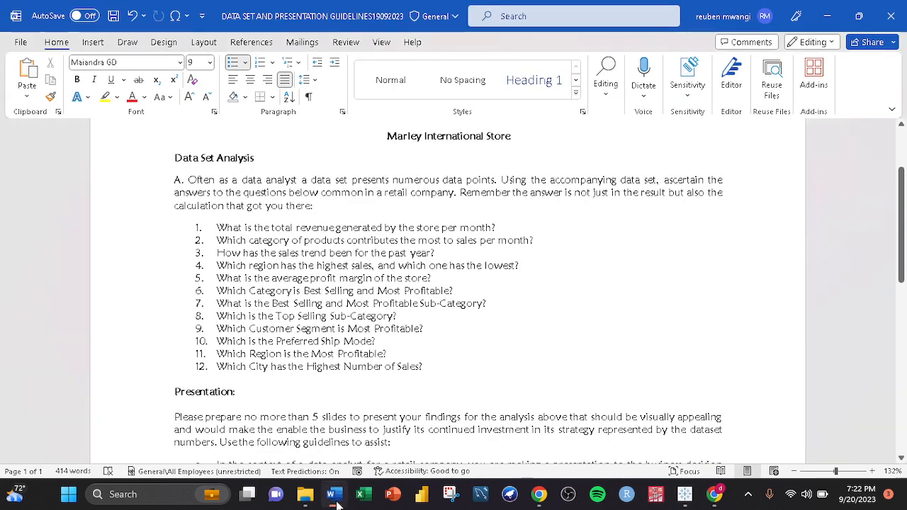
pyautogui.click(684, 495)
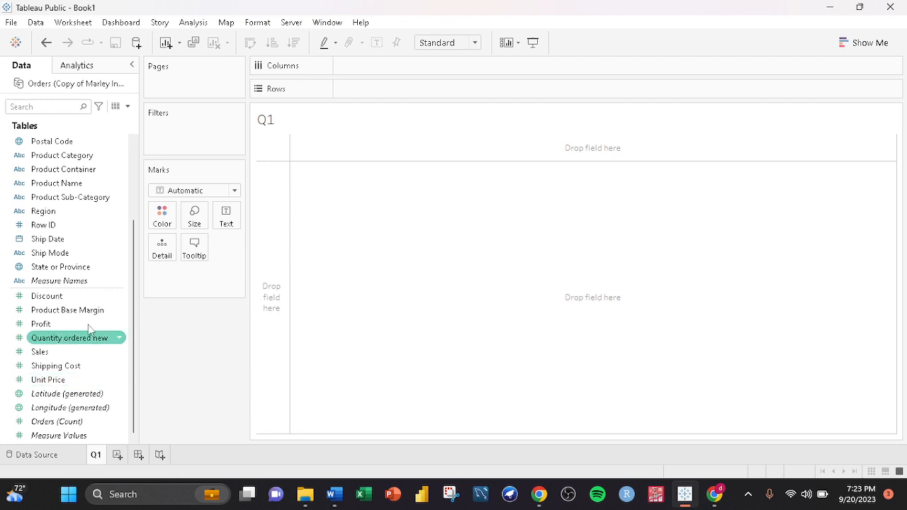
# - Create a calculated field named Total Revenue defined as [Unit Price] * [Quantity ordered new]
pyautogui.click(128, 106)
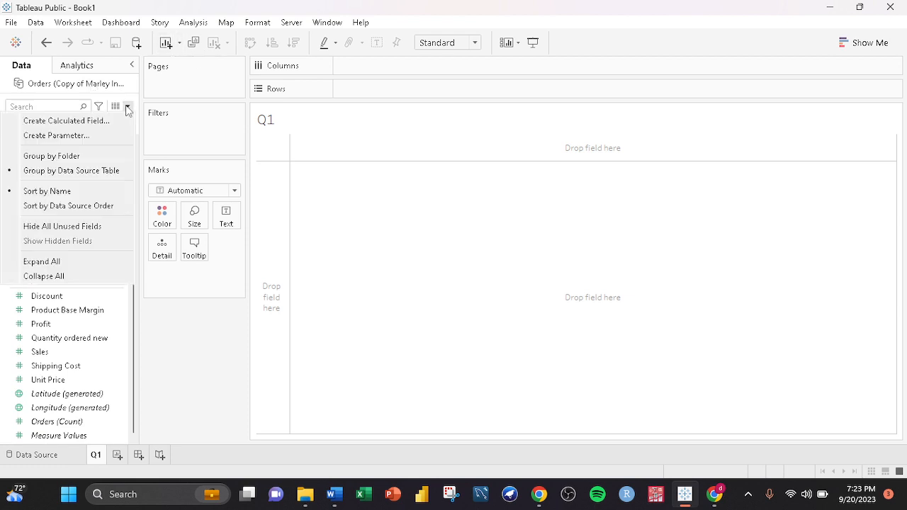
pyautogui.click(105, 121)
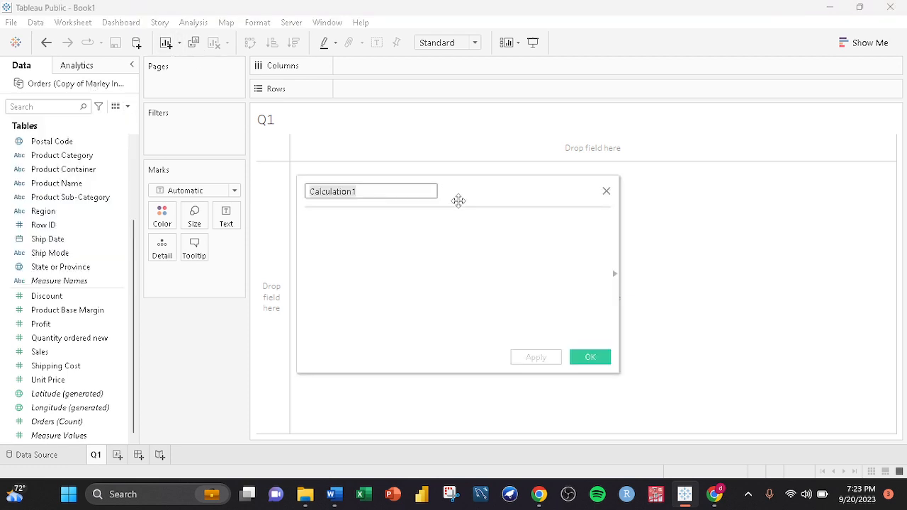
pyautogui.write('Total ')
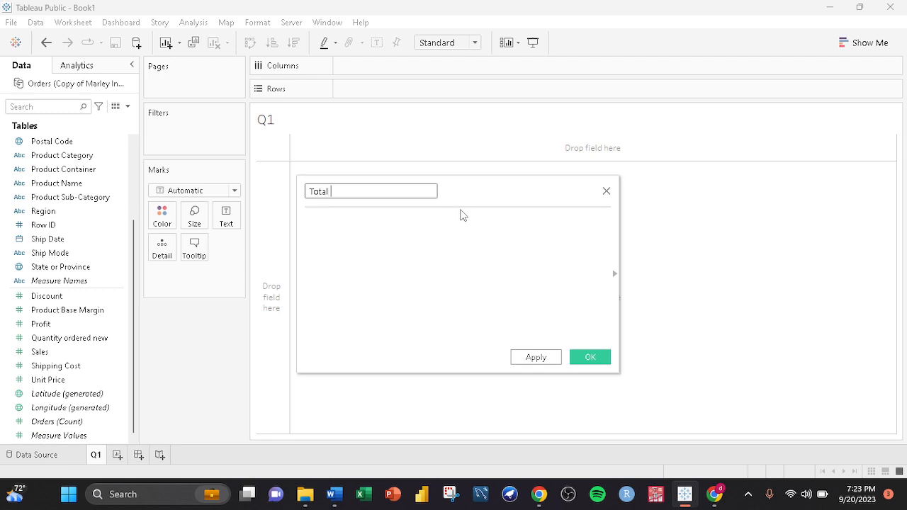
pyautogui.write('Revenue')
pyautogui.click(375, 224)
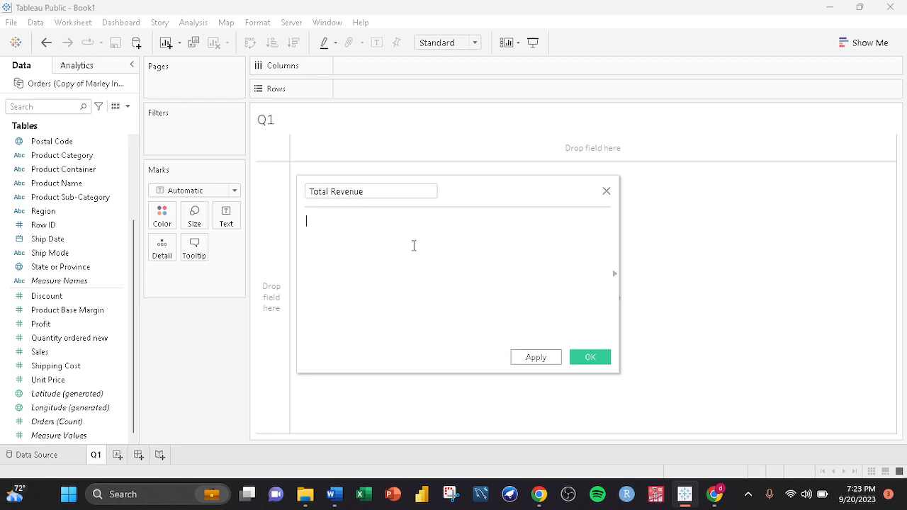
pyautogui.write('unit')
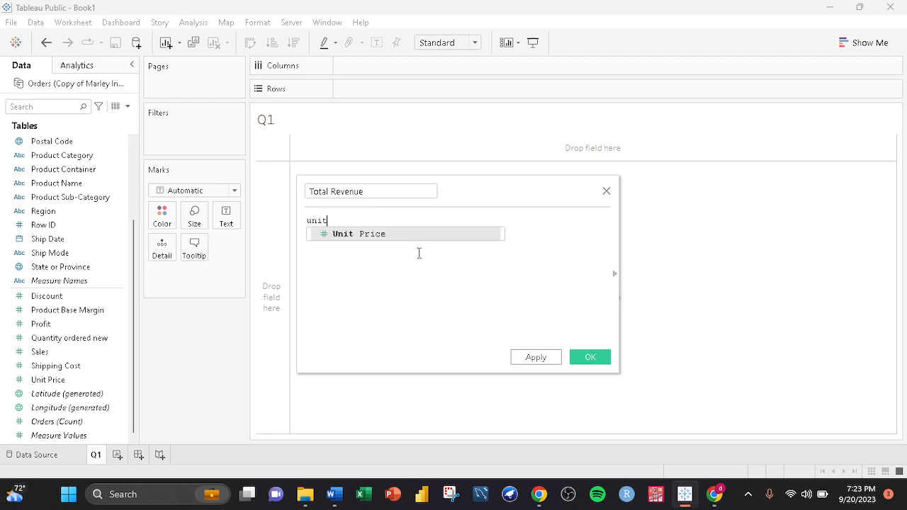
pyautogui.press('Return')
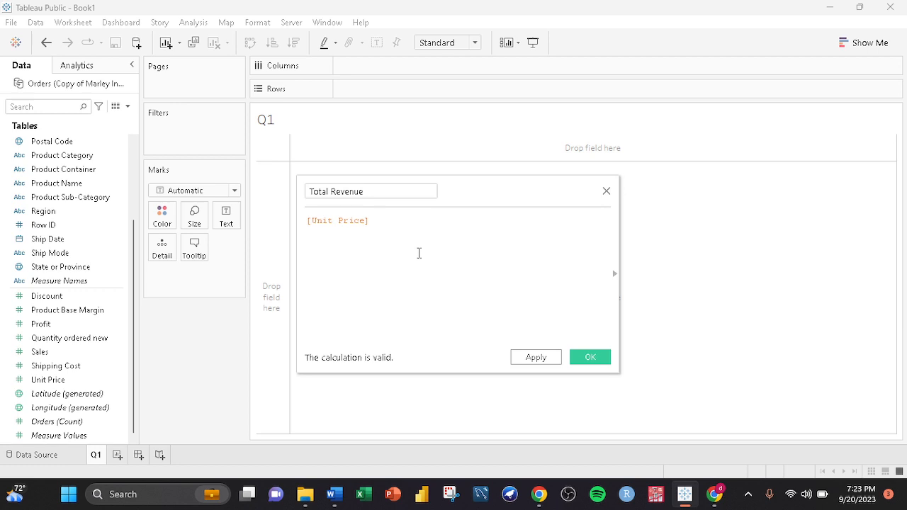
pyautogui.write('*')
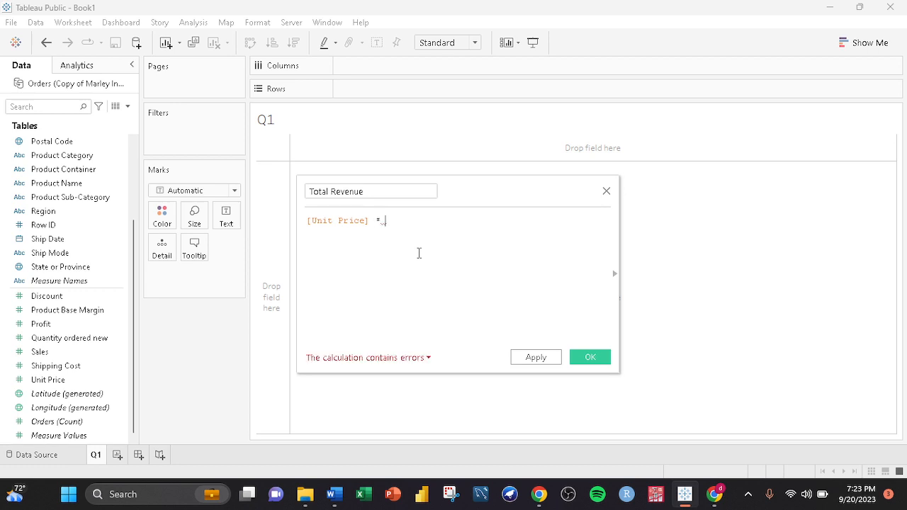
pyautogui.write(' qu')
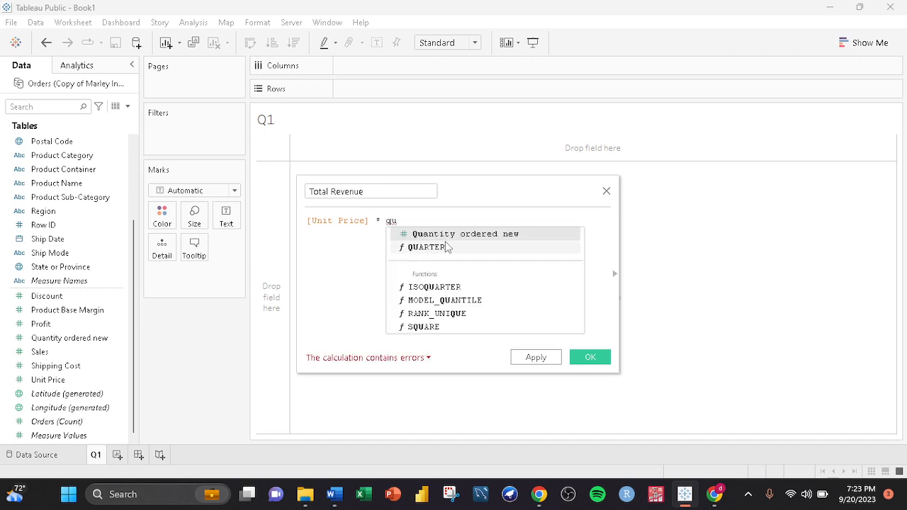
pyautogui.click(445, 235)
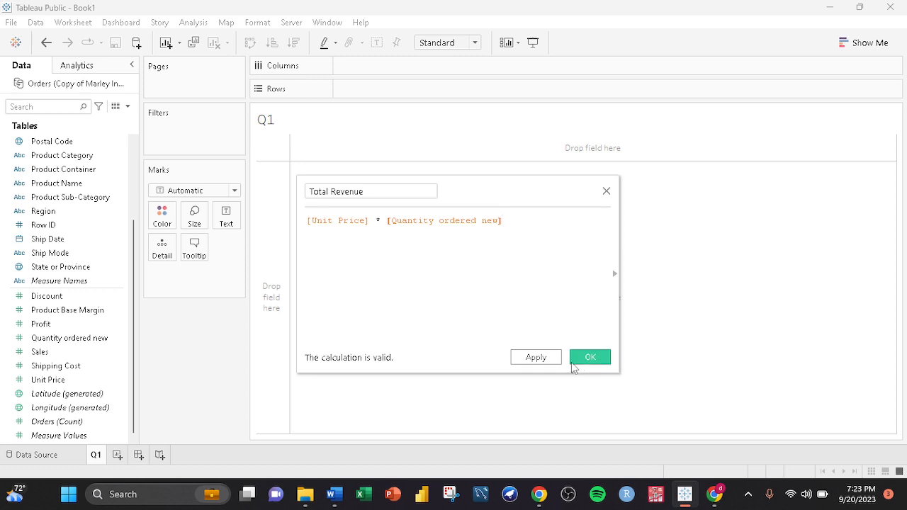
pyautogui.click(592, 359)
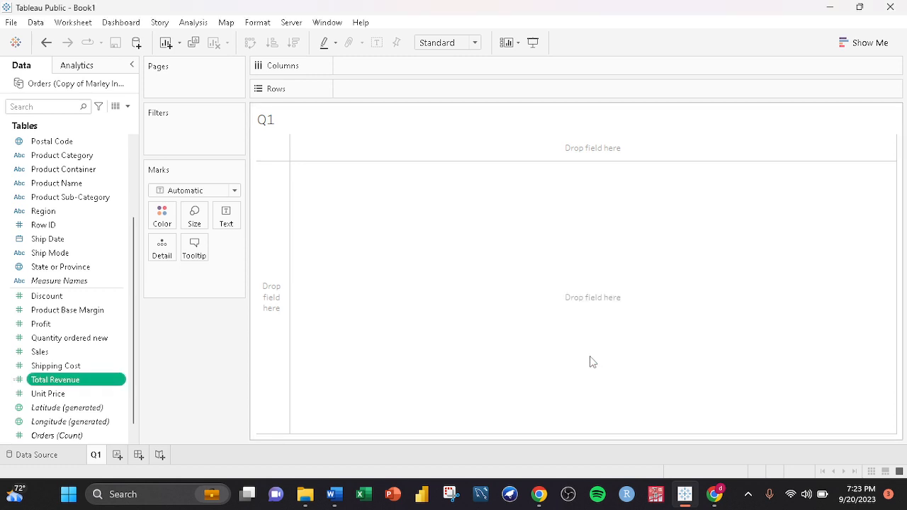
# - Select Total Revenue together with Order Date and build a text table from them with Show Me
pyautogui.click(56, 385)
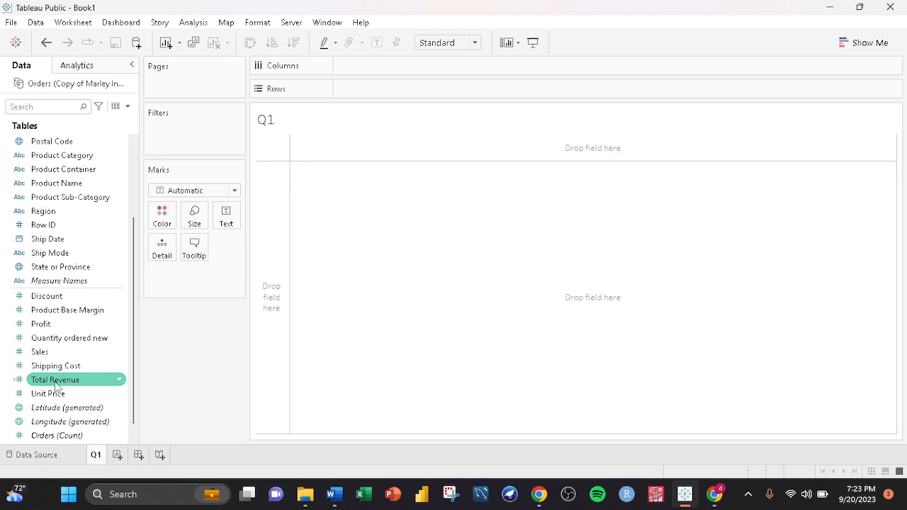
pyautogui.scroll(3, 61, 234)
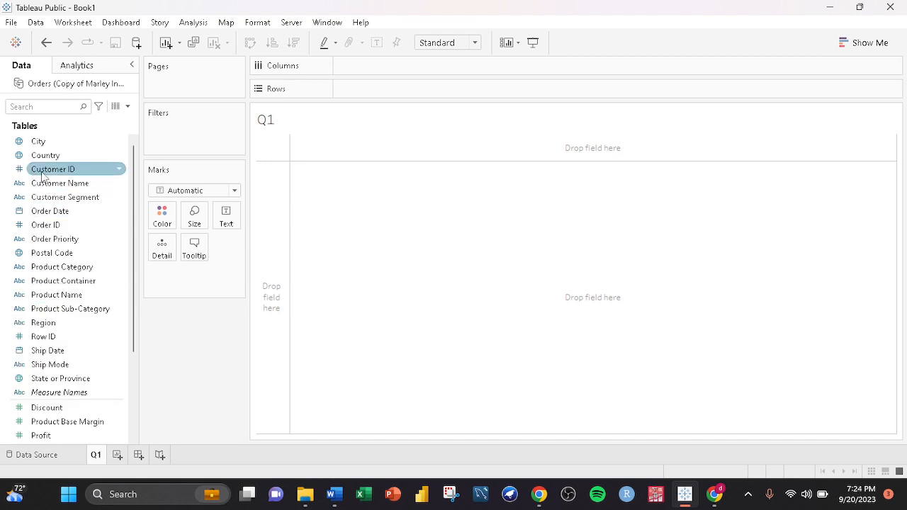
pyautogui.click(44, 213)
pyautogui.scroll(-3, 62, 357)
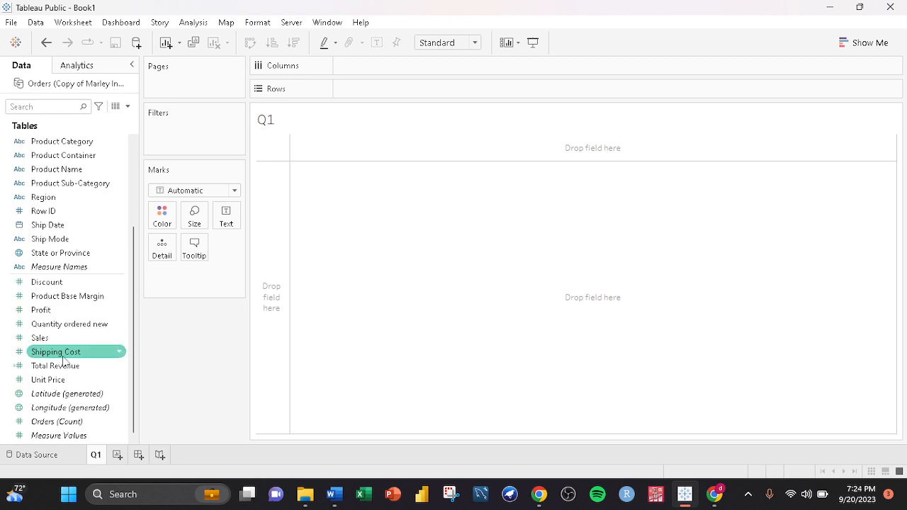
pyautogui.scroll(3, 62, 356)
pyautogui.scroll(-3, 62, 356)
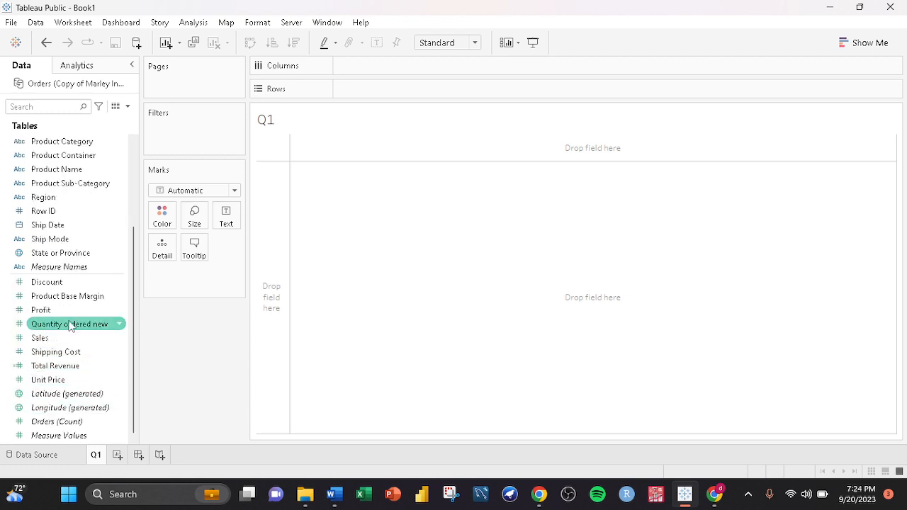
pyautogui.scroll(3, 62, 364)
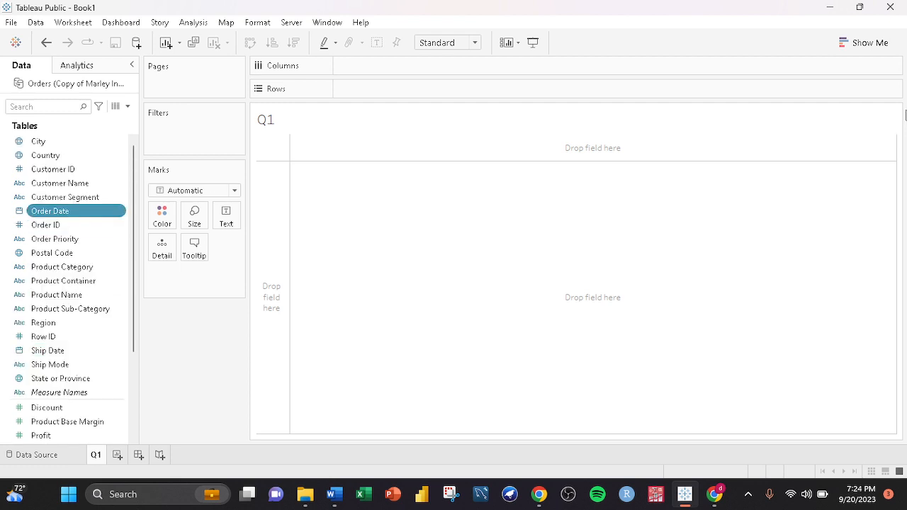
pyautogui.click(853, 44)
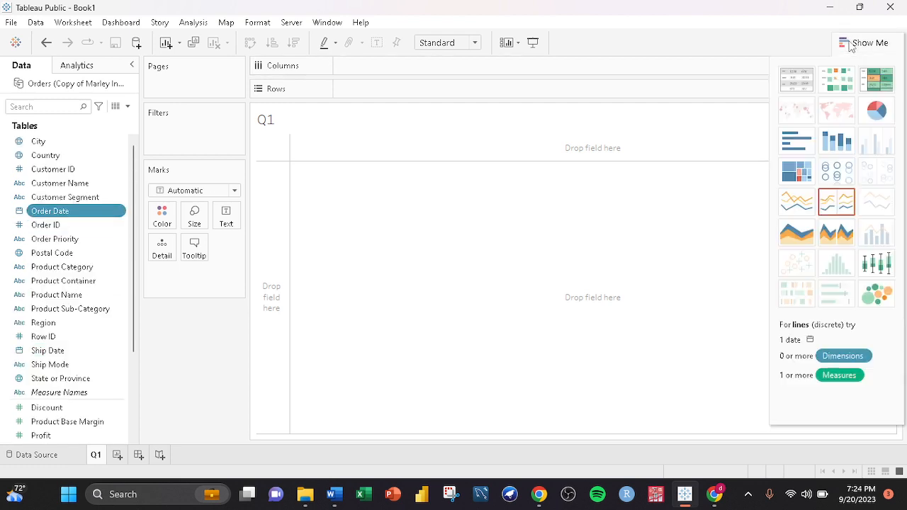
pyautogui.click(803, 83)
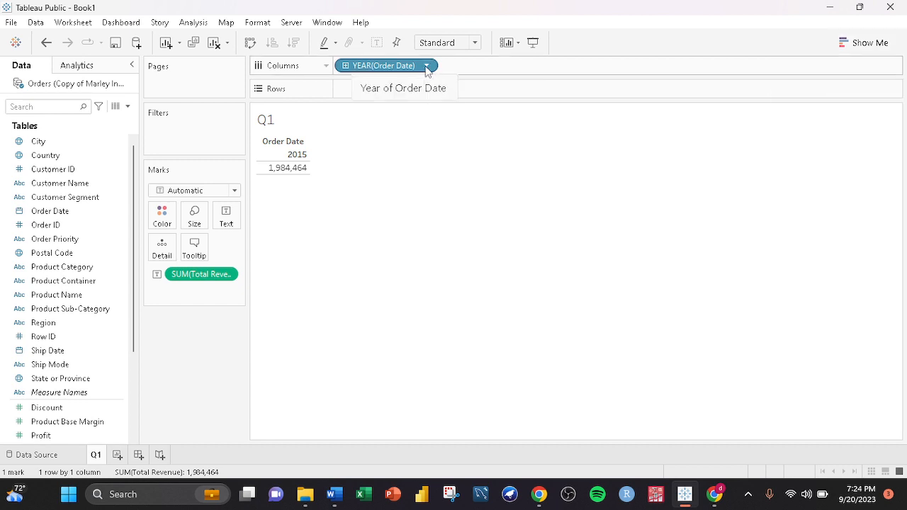
# - Change the Order Date field to continuous Month and fit the view to height
pyautogui.click(426, 66)
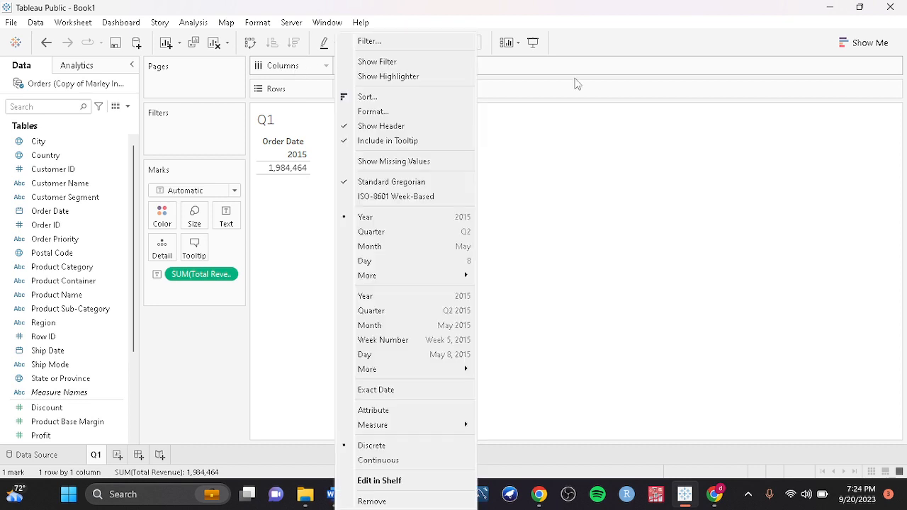
pyautogui.click(426, 67)
pyautogui.click(427, 66)
pyautogui.click(393, 324)
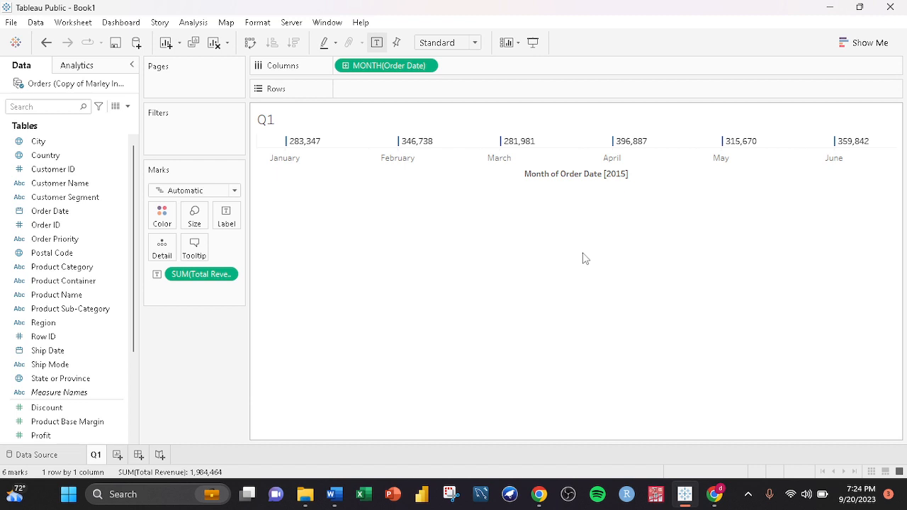
pyautogui.click(475, 44)
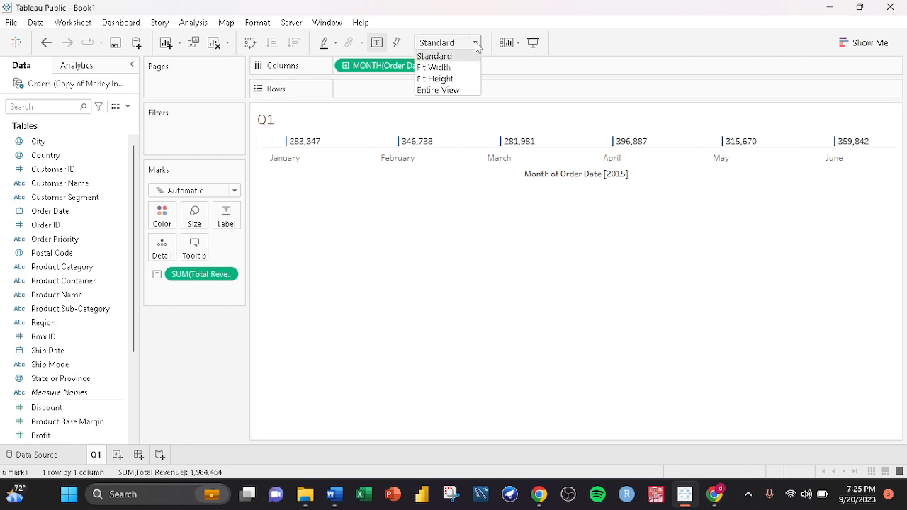
pyautogui.click(454, 75)
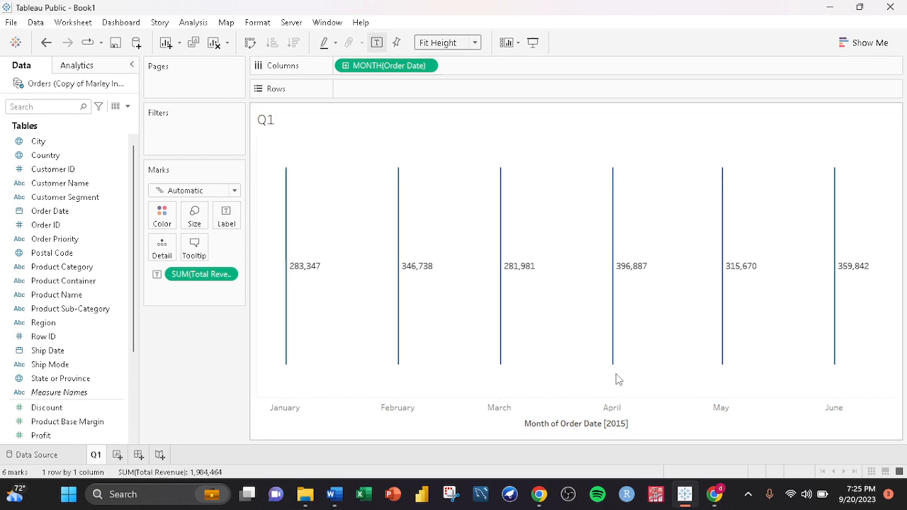
# - Edit the month axis and change its title to Months
pyautogui.rightClick(579, 430)
pyautogui.click(621, 327)
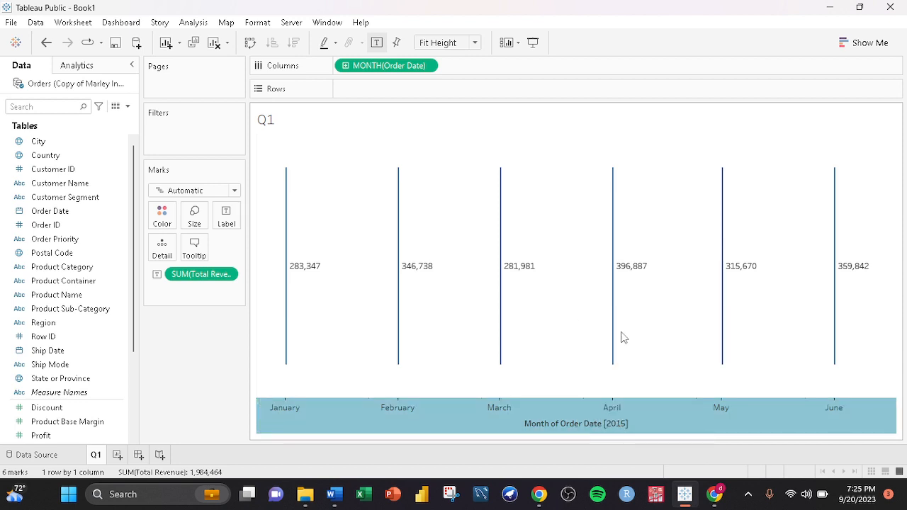
pyautogui.moveTo(618, 338)
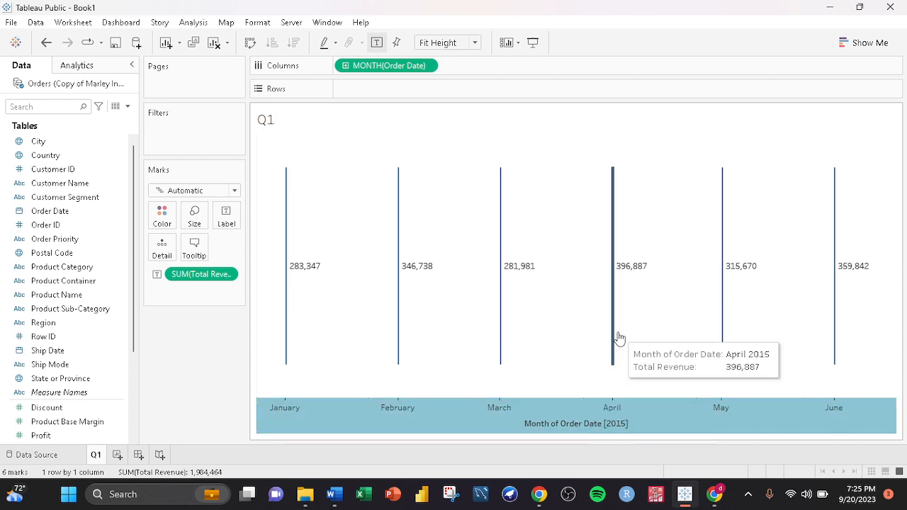
pyautogui.moveTo(568, 430)
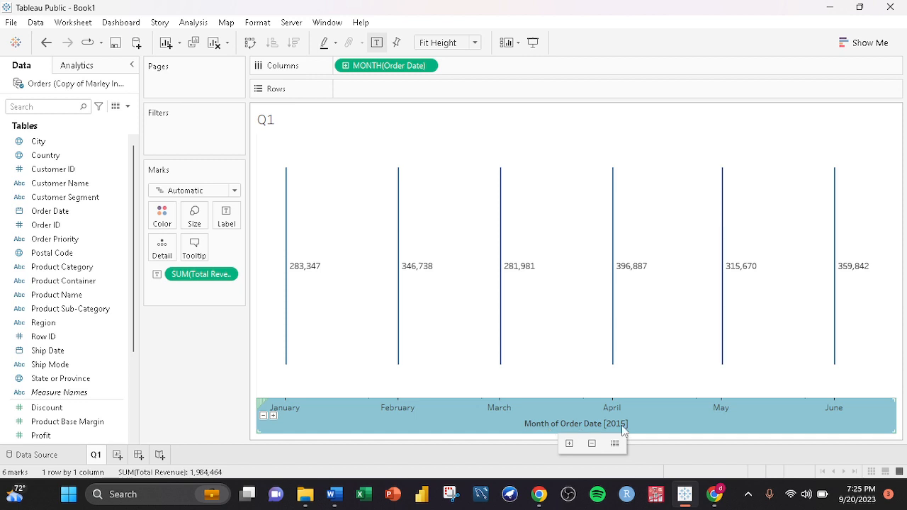
pyautogui.click(602, 180)
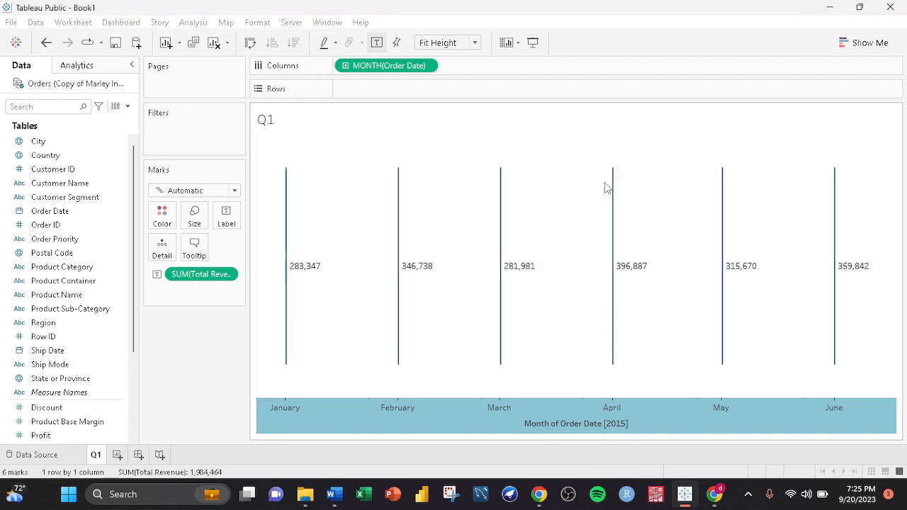
pyautogui.rightClick(588, 430)
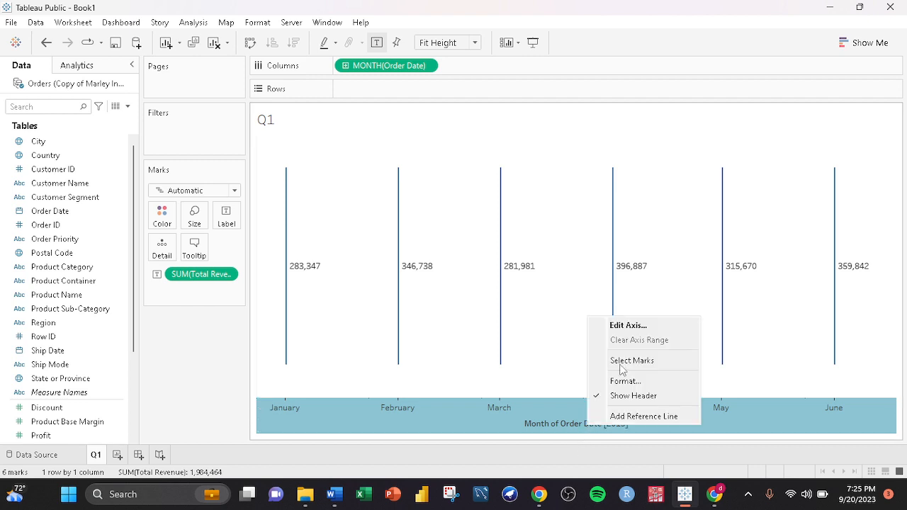
pyautogui.click(637, 326)
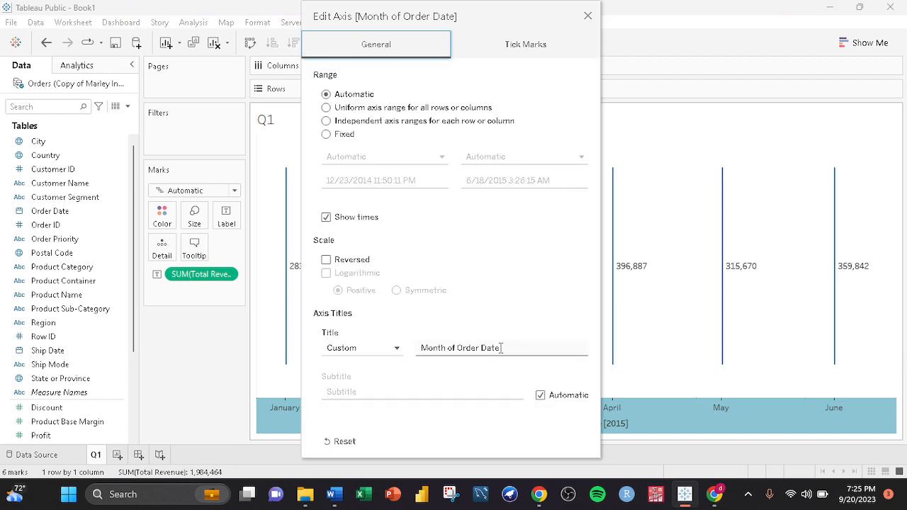
pyautogui.moveTo(501, 348); pyautogui.dragTo(448, 350)
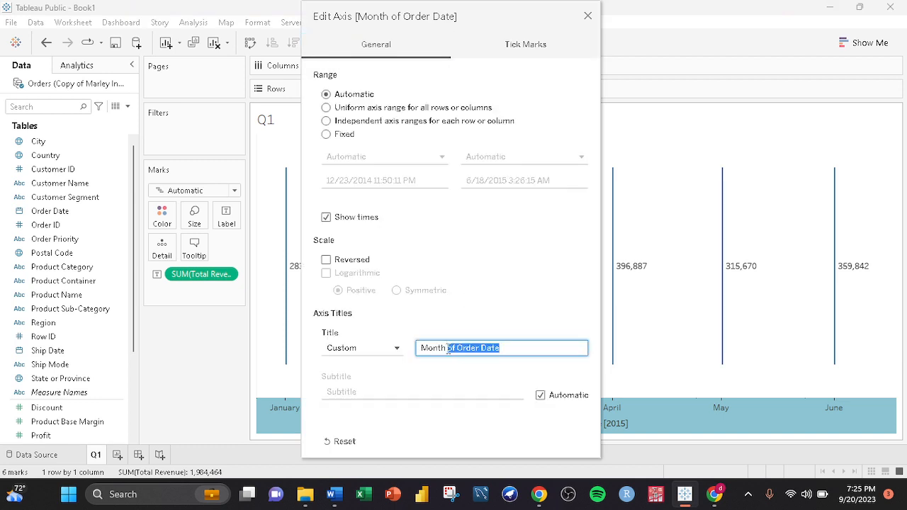
pyautogui.press('BackSpace')
pyautogui.write('s')
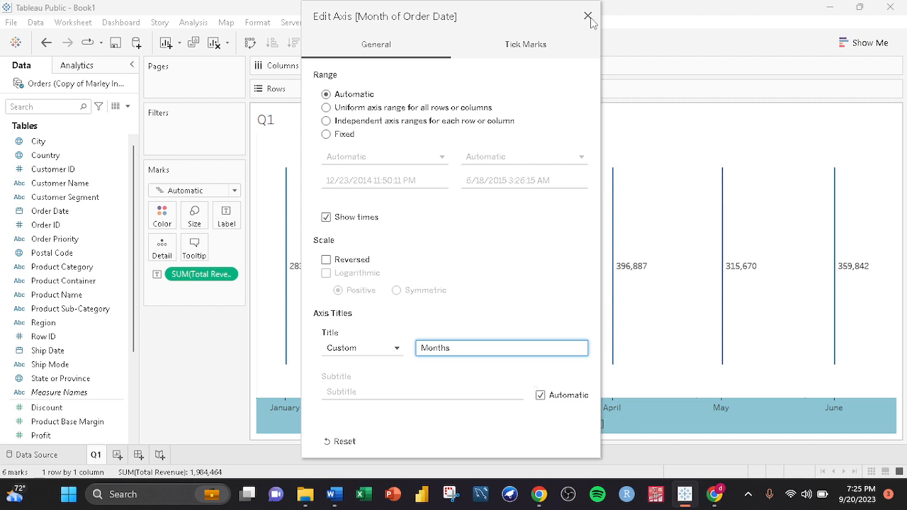
pyautogui.click(588, 17)
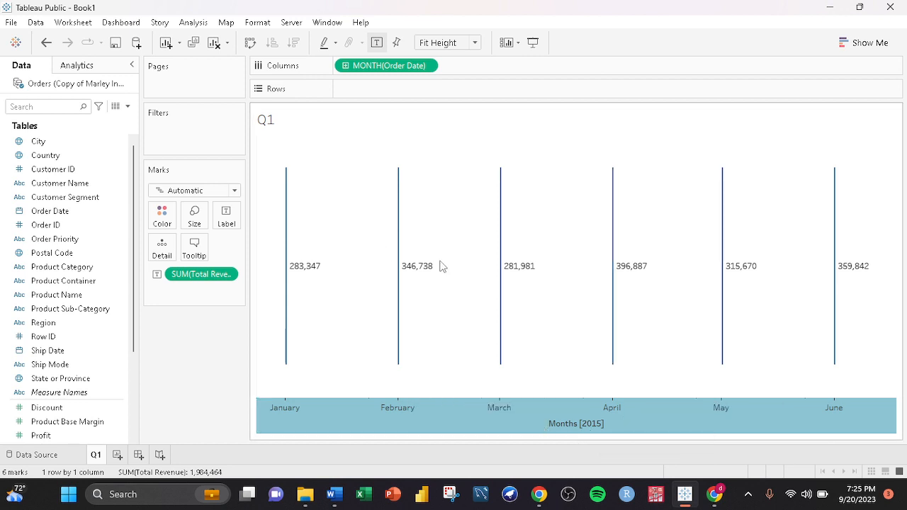
# - Format the revenue mark labels as 20 pt bold Tahoma text in orange
pyautogui.moveTo(627, 275)
pyautogui.click(227, 222)
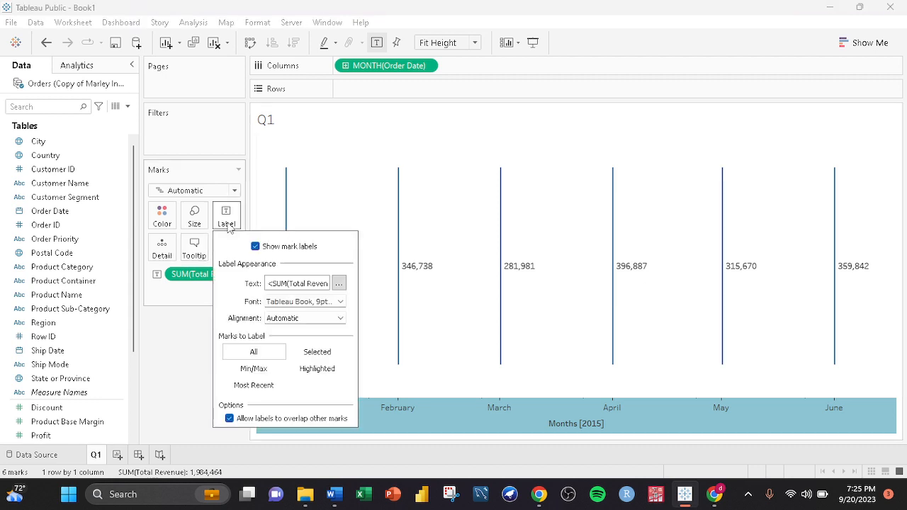
pyautogui.click(338, 285)
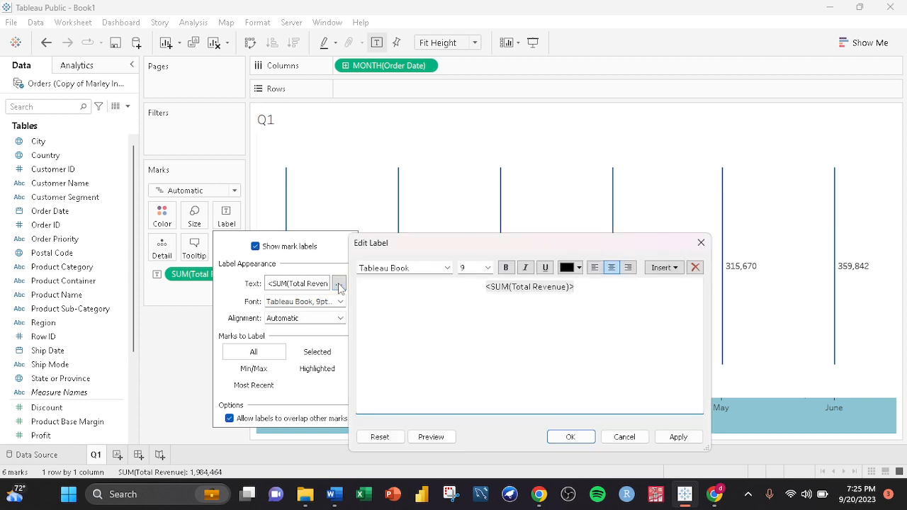
pyautogui.moveTo(486, 287); pyautogui.dragTo(598, 285)
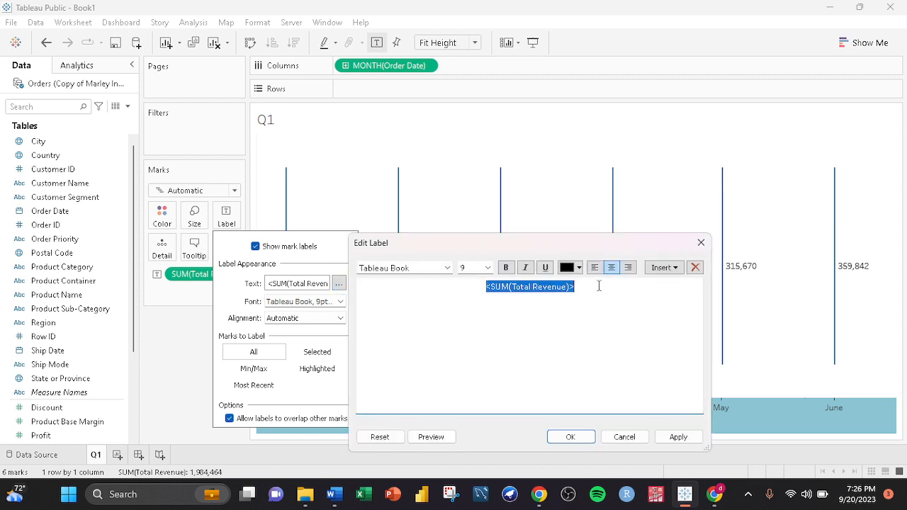
pyautogui.click(487, 268)
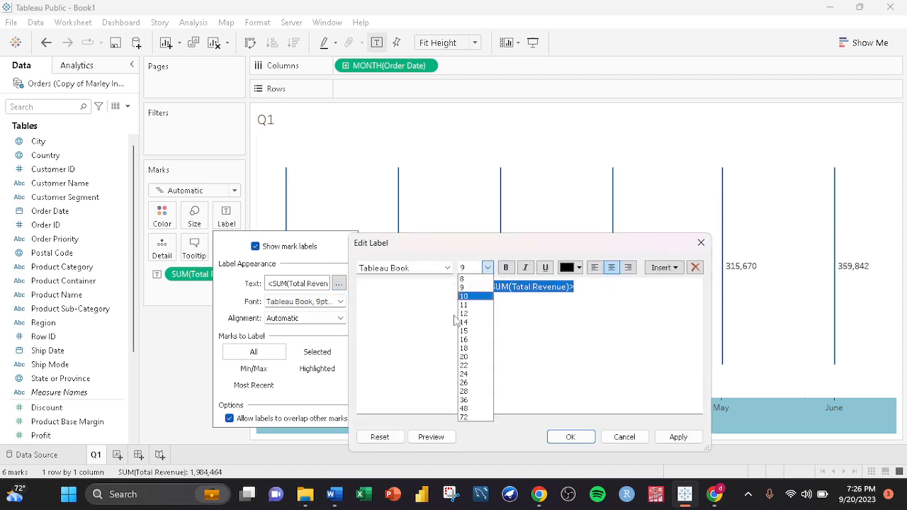
pyautogui.click(463, 356)
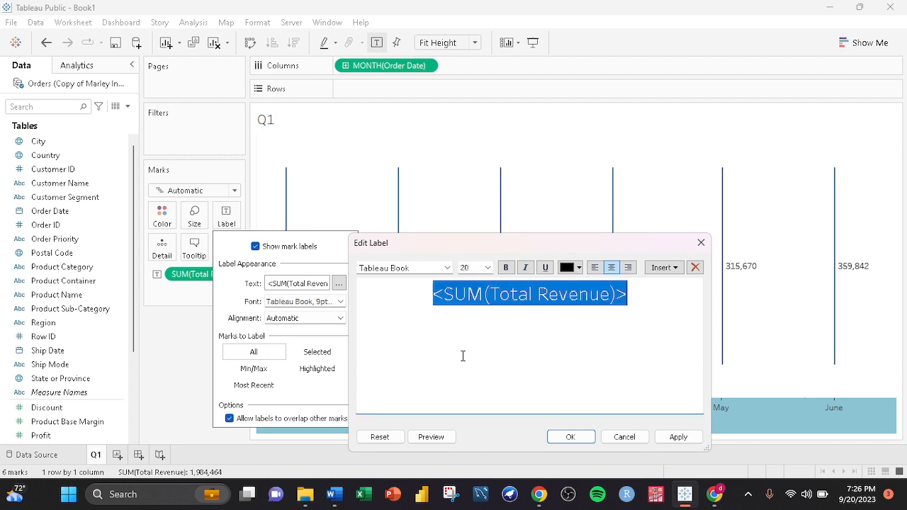
pyautogui.click(448, 268)
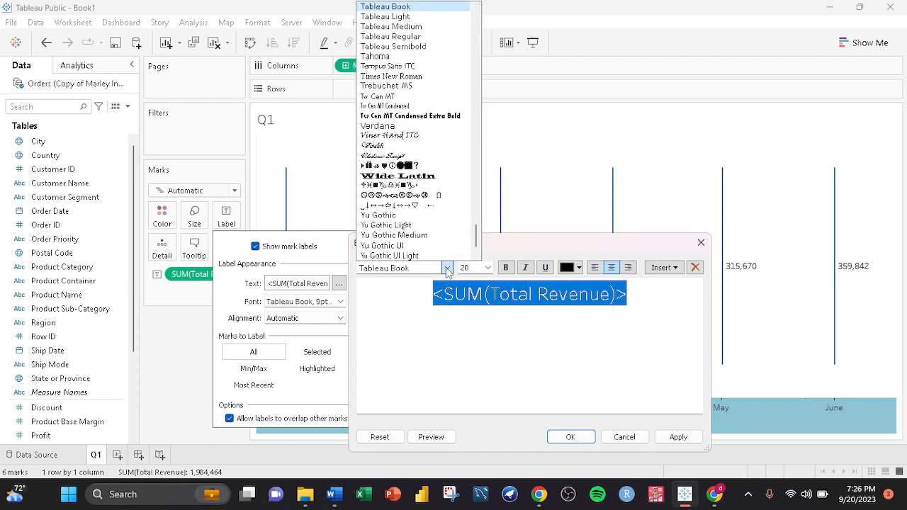
pyautogui.click(405, 62)
pyautogui.click(505, 267)
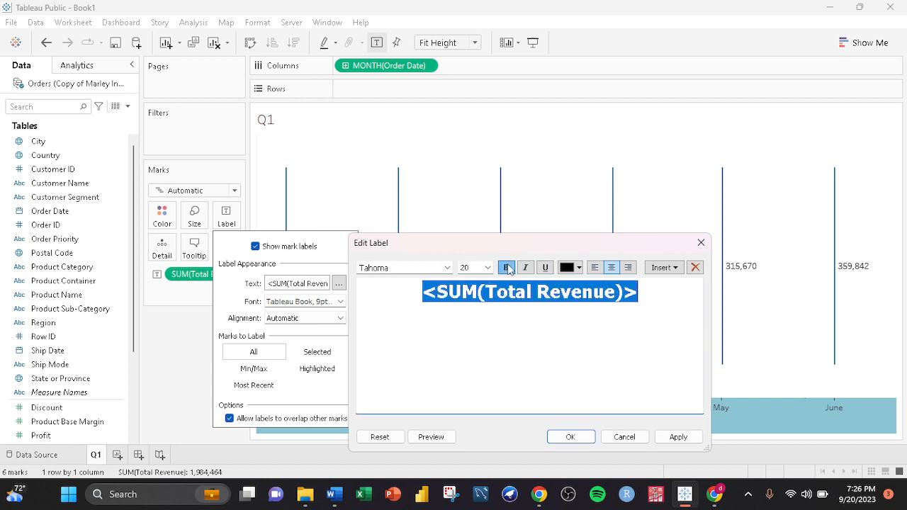
pyautogui.click(579, 268)
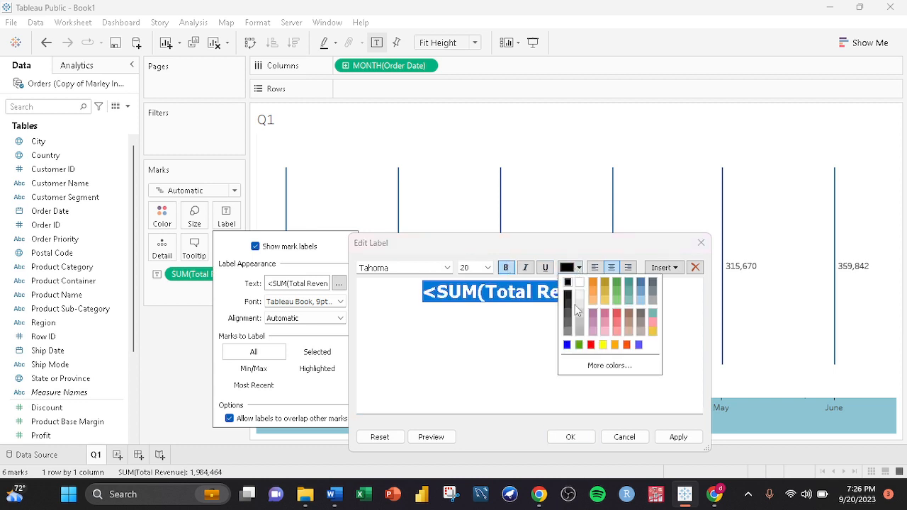
pyautogui.click(615, 344)
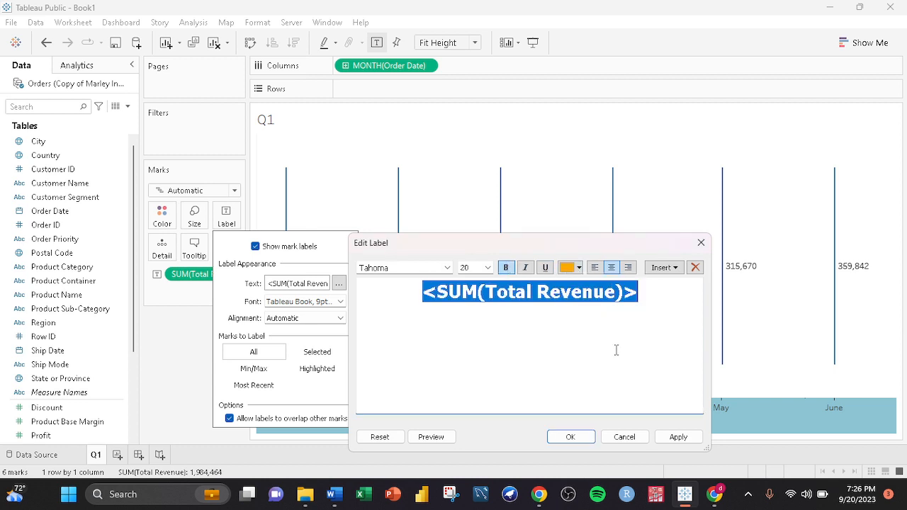
pyautogui.click(570, 437)
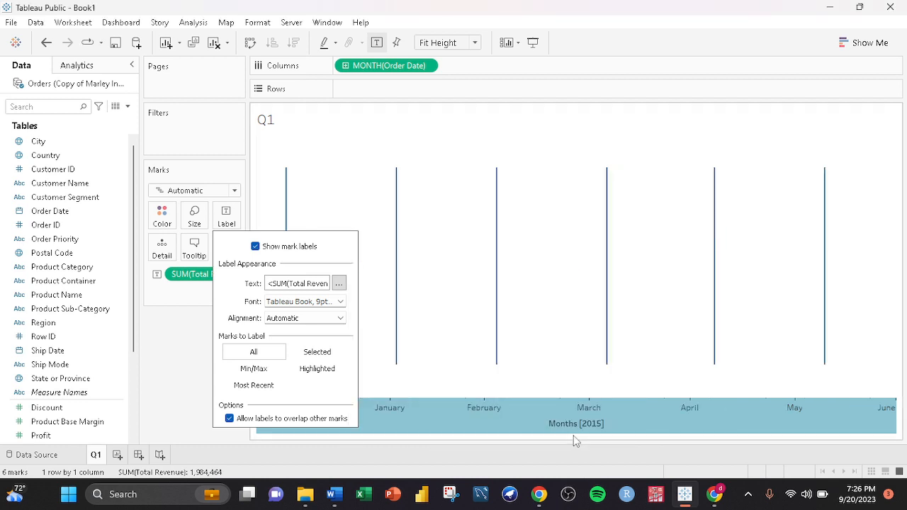
pyautogui.click(177, 382)
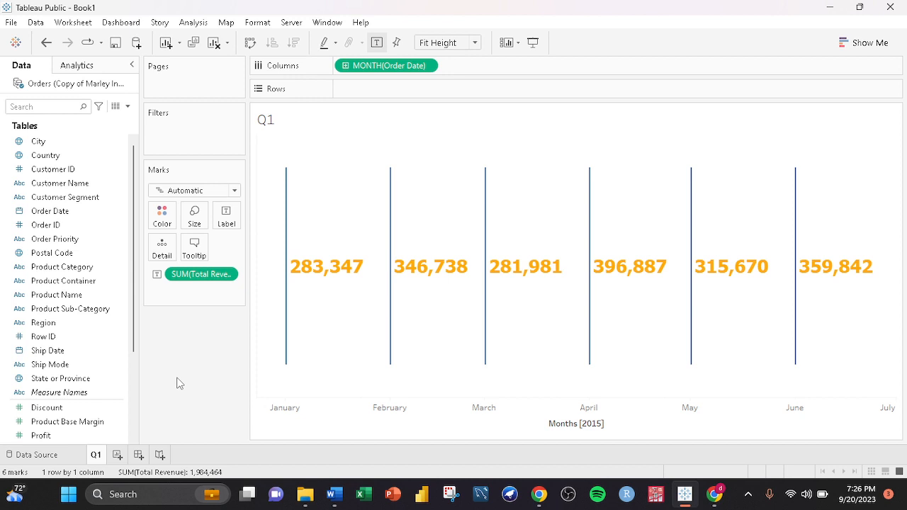
# - Add a new worksheet and rename it Q2
pyautogui.moveTo(333, 248)
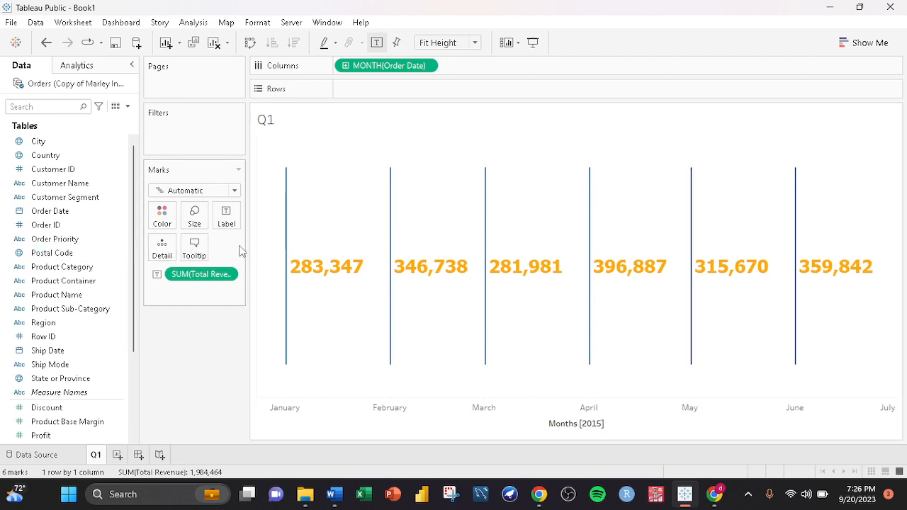
pyautogui.moveTo(354, 259)
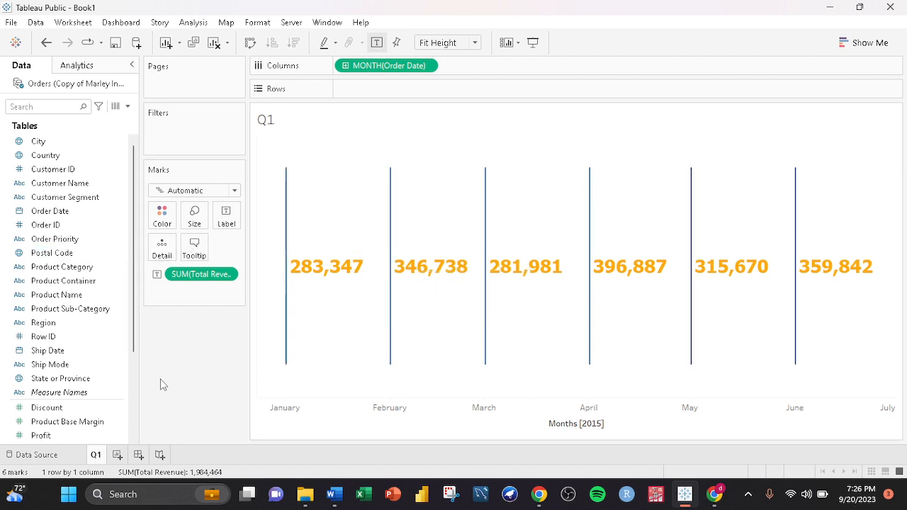
pyautogui.click(117, 455)
pyautogui.rightClick(122, 457)
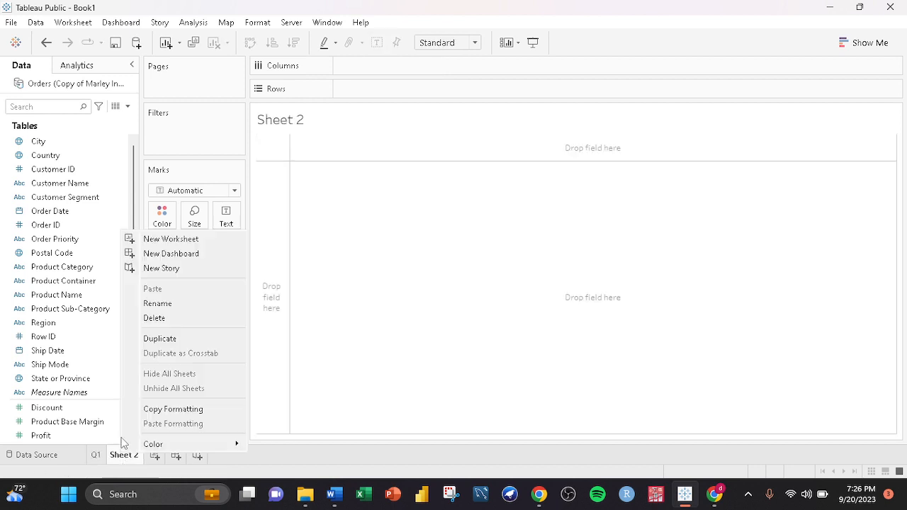
pyautogui.click(168, 299)
pyautogui.write('Q2')
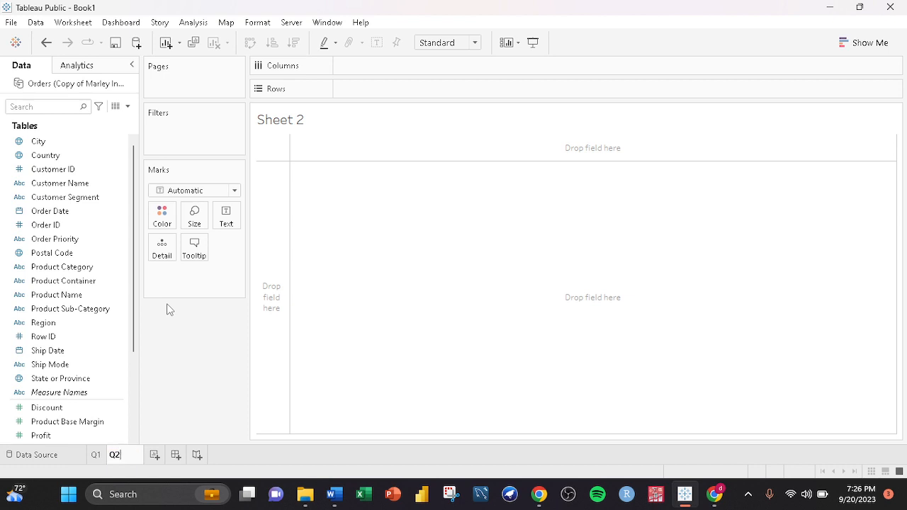
pyautogui.press('Return')
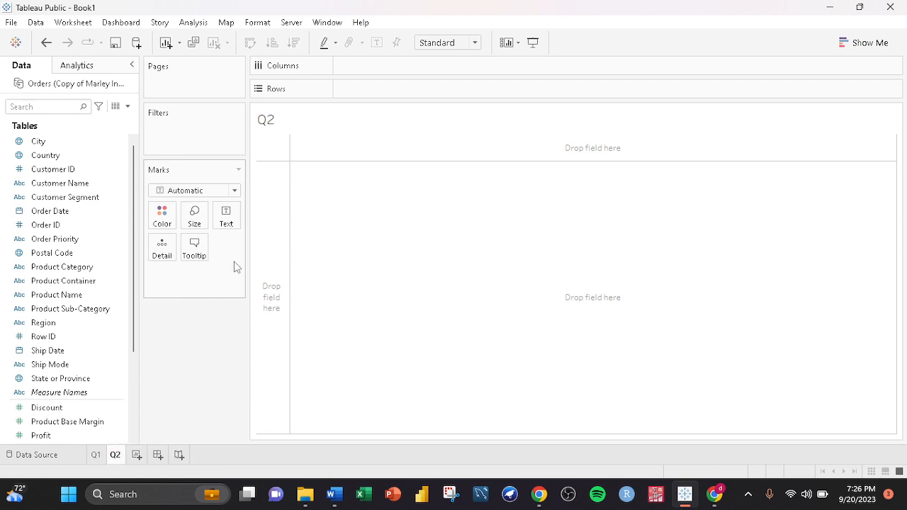
# - Switch to the guidelines document and review question 2 about which product category contributes most to sales
pyautogui.click(334, 494)
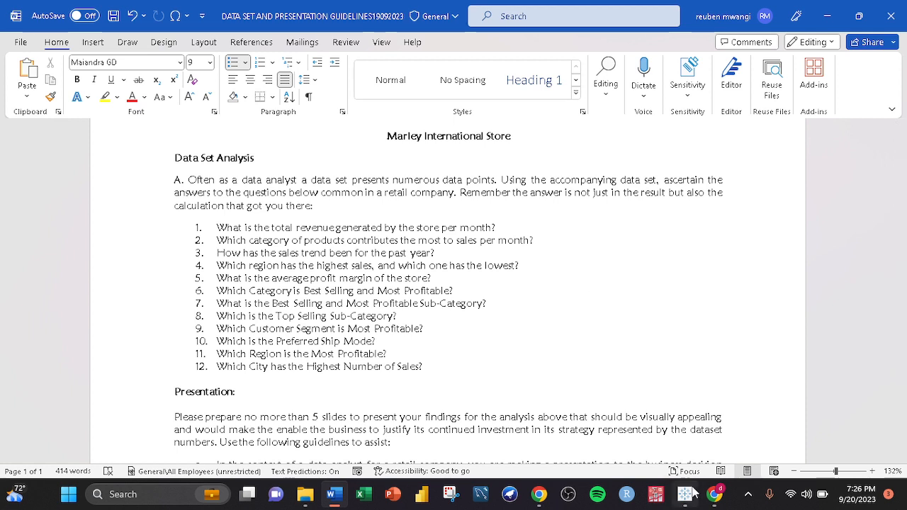
pyautogui.click(716, 494)
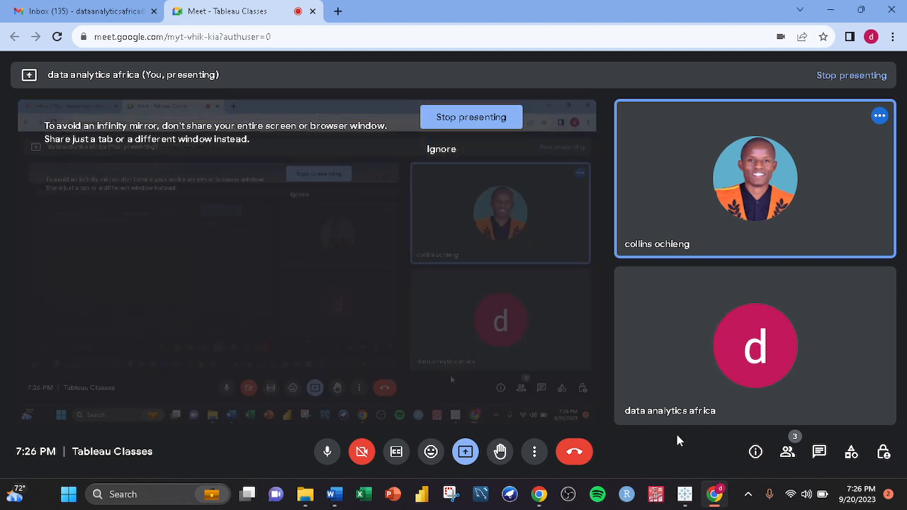
pyautogui.moveTo(537, 501)
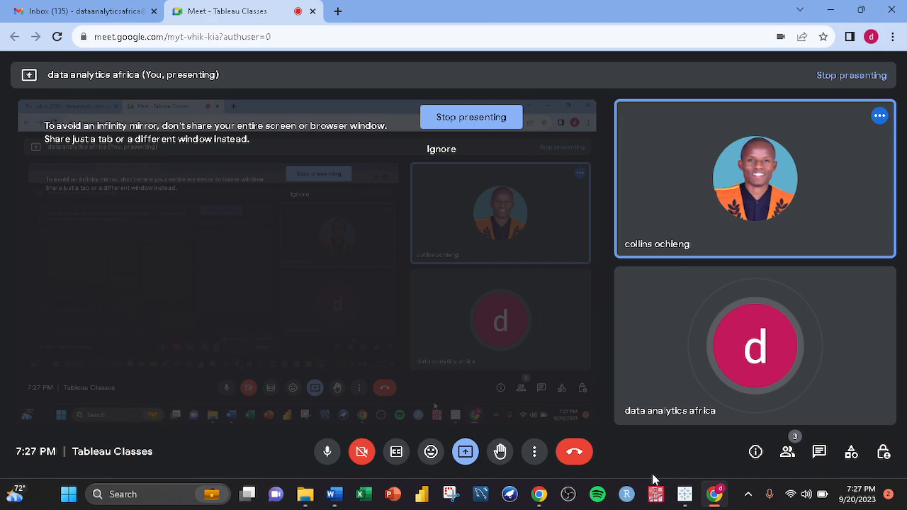
pyautogui.click(686, 495)
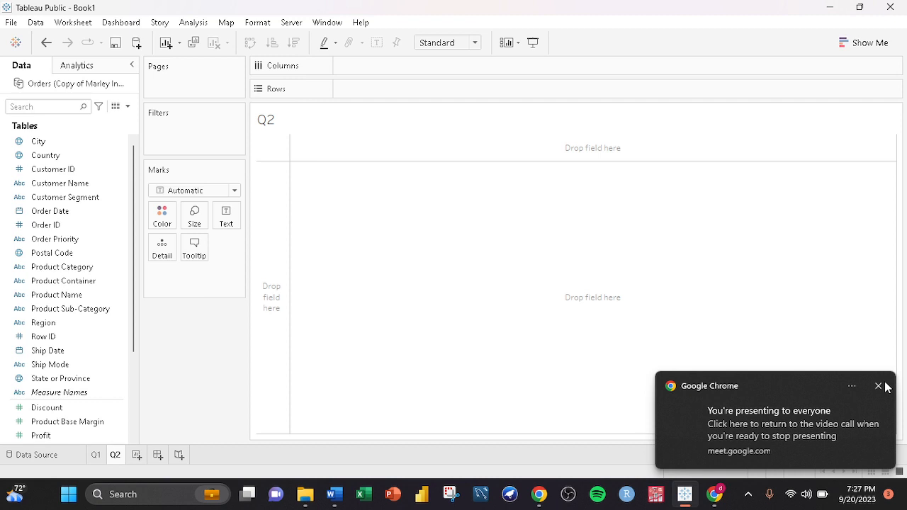
pyautogui.click(878, 386)
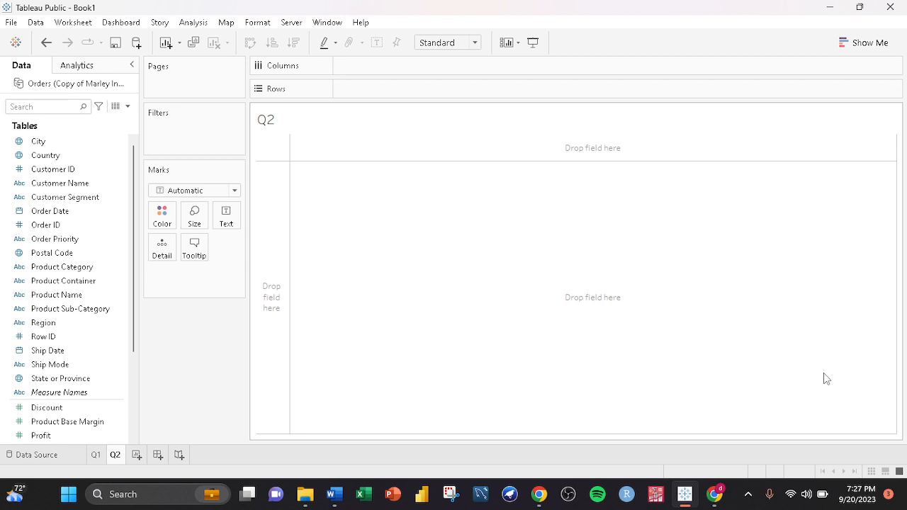
pyautogui.hotkey('alt', 'Tab')
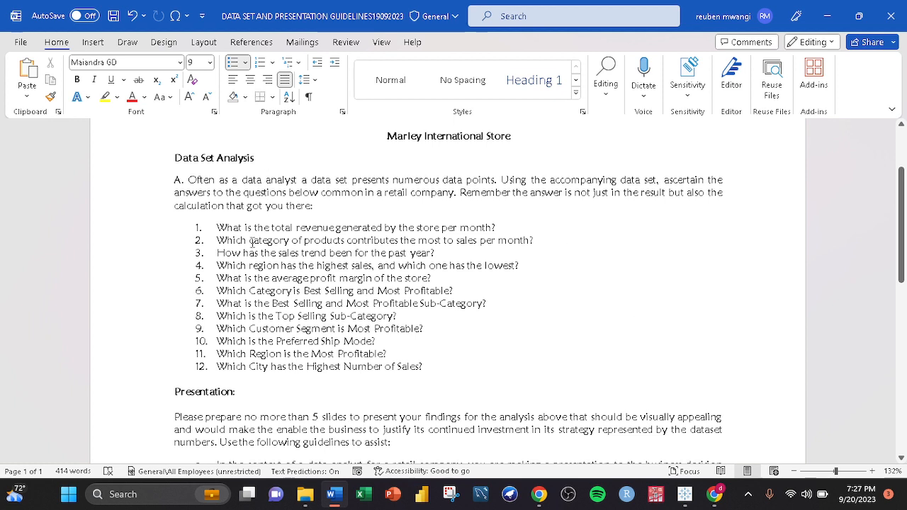
pyautogui.moveTo(249, 241); pyautogui.dragTo(346, 241)
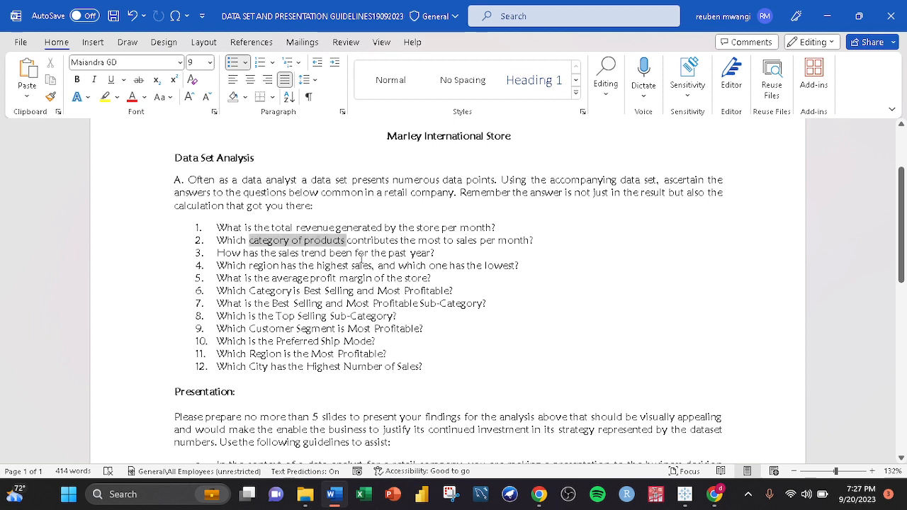
pyautogui.click(685, 494)
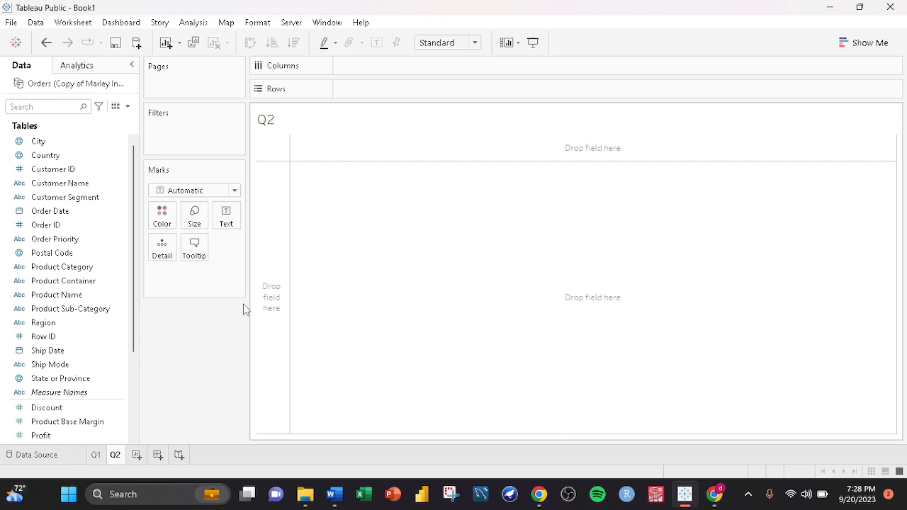
# - Select Product Category and Sales and build a horizontal bar chart with Show Me
pyautogui.click(76, 212)
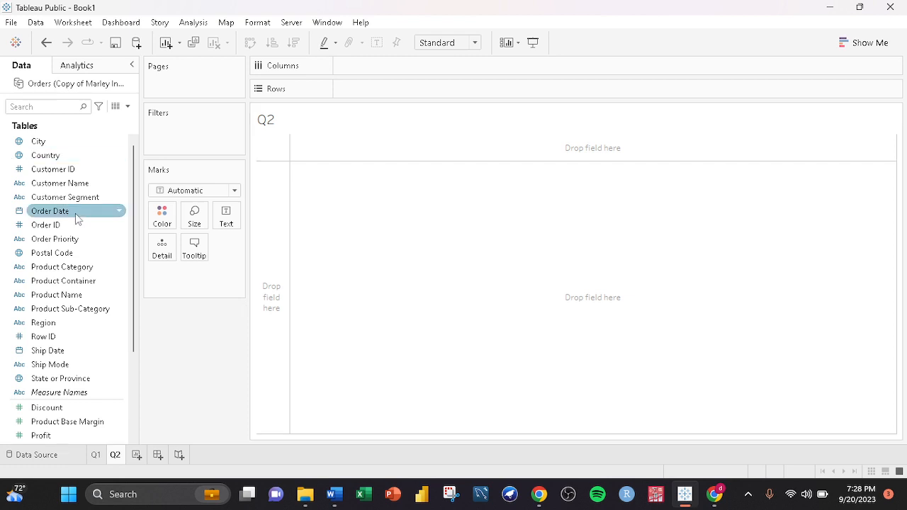
pyautogui.click(54, 268)
pyautogui.scroll(-3, 61, 303)
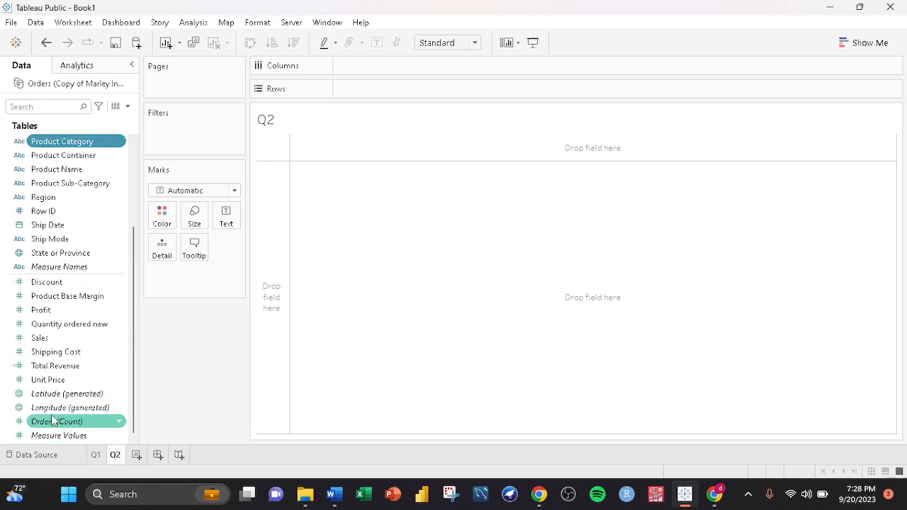
pyautogui.keyDown('ctrl'); pyautogui.click(40, 338); pyautogui.keyUp('ctrl')
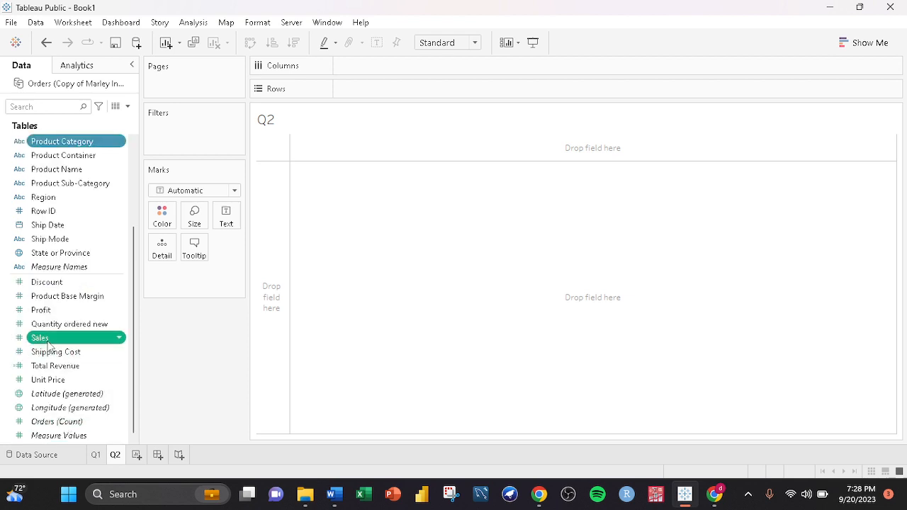
pyautogui.click(861, 43)
pyautogui.click(796, 141)
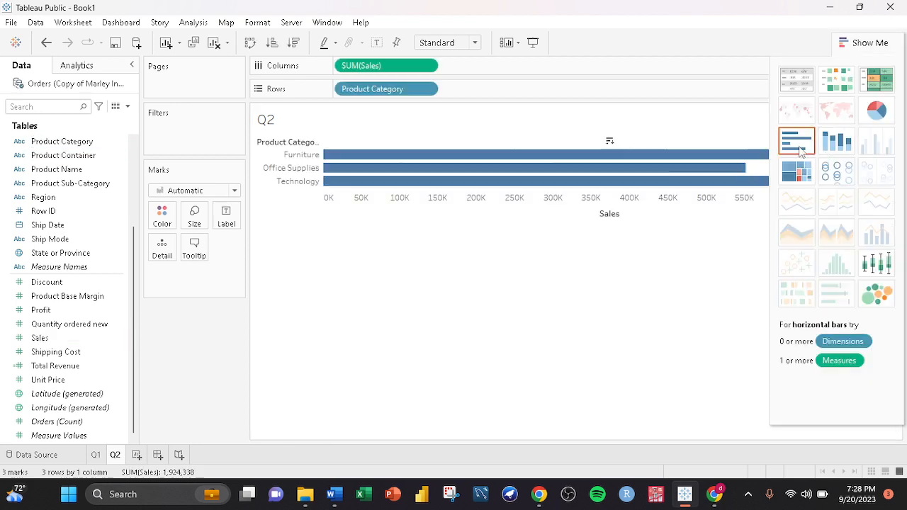
pyautogui.click(861, 44)
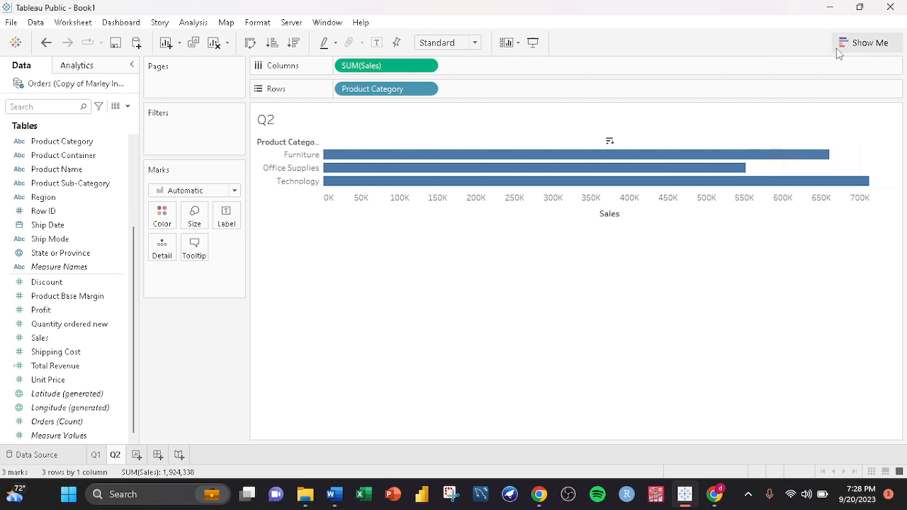
# - Swap rows and columns into vertical bars and fit the view to Entire View
pyautogui.click(250, 43)
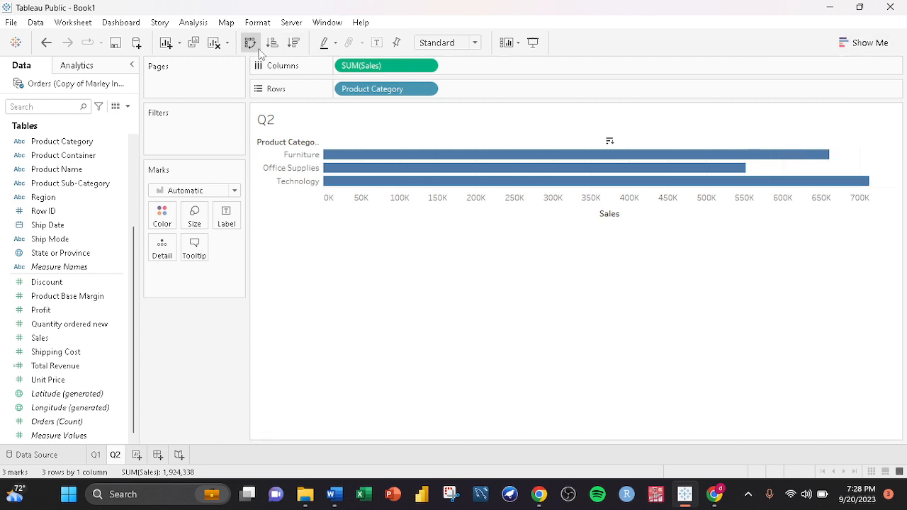
pyautogui.click(474, 43)
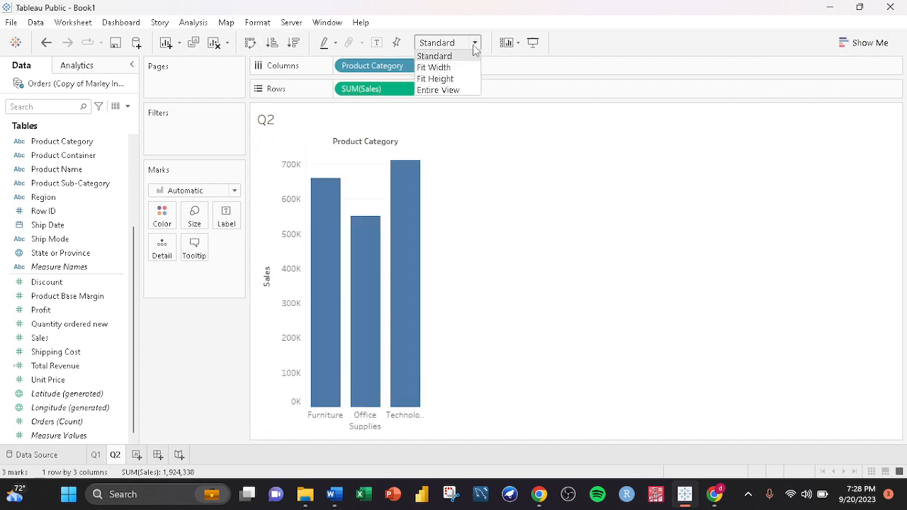
pyautogui.click(464, 93)
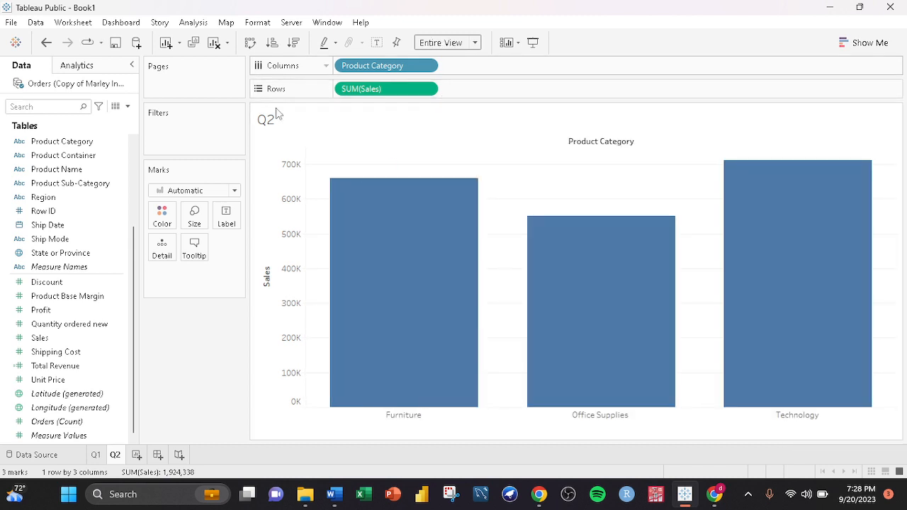
# - Sort the categories by sales in descending order and label the bars with Sales
pyautogui.click(294, 44)
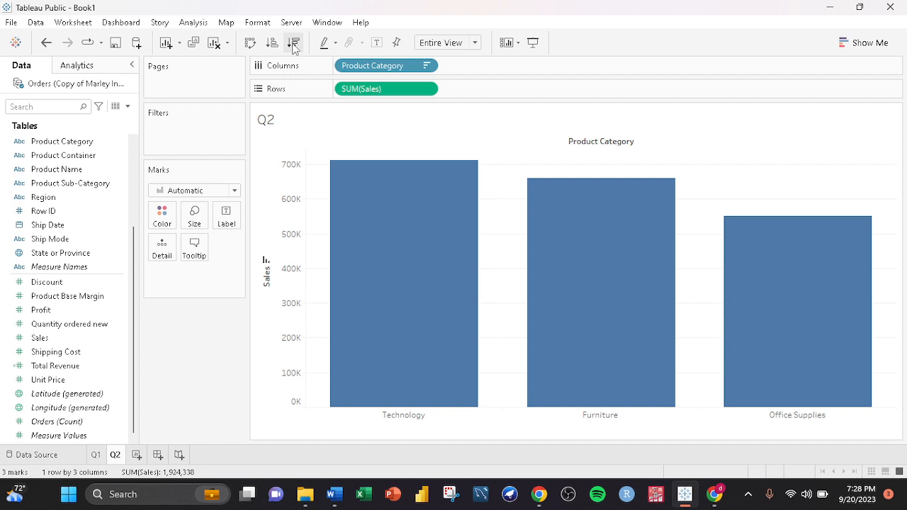
pyautogui.moveTo(406, 256)
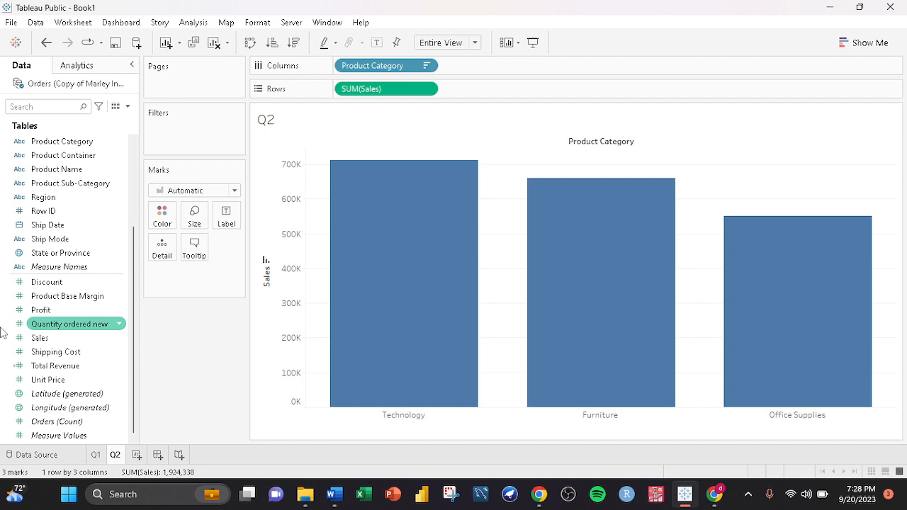
pyautogui.moveTo(62, 342); pyautogui.dragTo(227, 221)
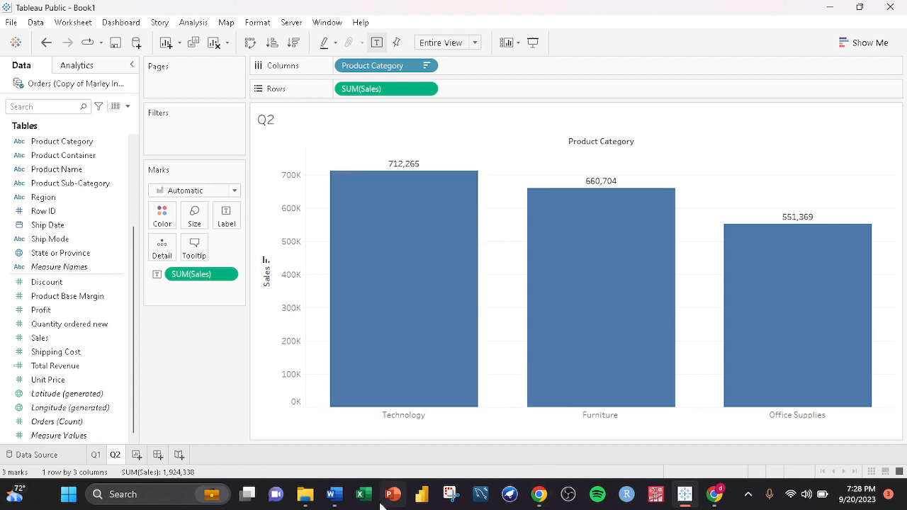
# - Glance at the guidelines document and return to the Tableau worksheet
pyautogui.click(335, 496)
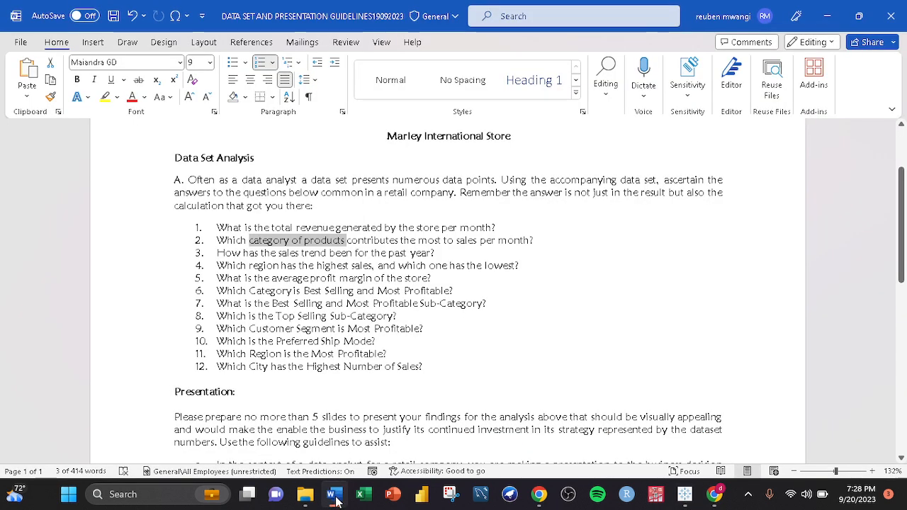
pyautogui.click(684, 500)
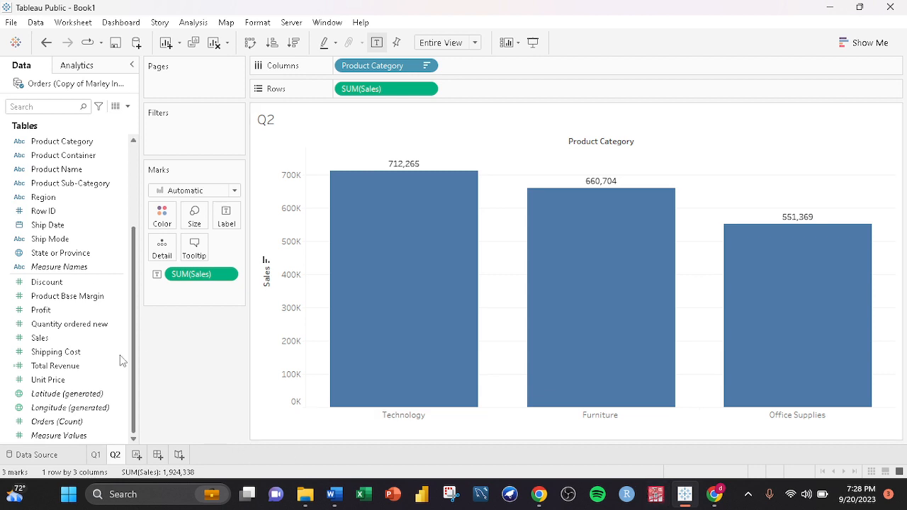
# - Try adding Order Date to the columns, then undo all changes to clear the Q2 worksheet
pyautogui.scroll(2, 78, 181)
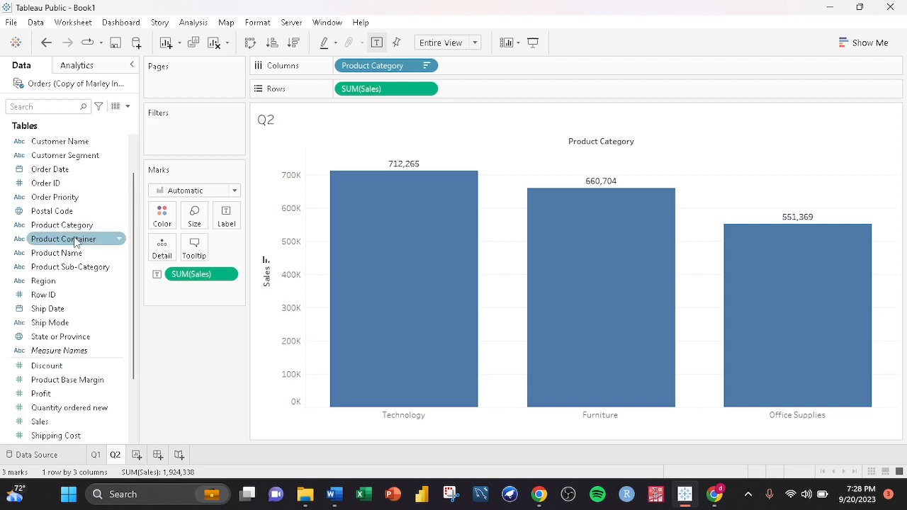
pyautogui.click(64, 170)
pyautogui.moveTo(64, 169); pyautogui.dragTo(502, 67)
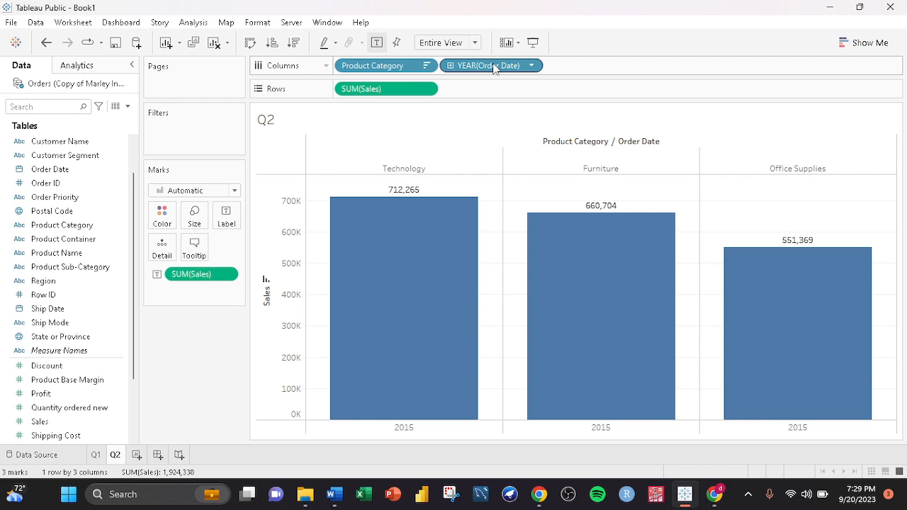
pyautogui.hotkey('ctrl', 'z')
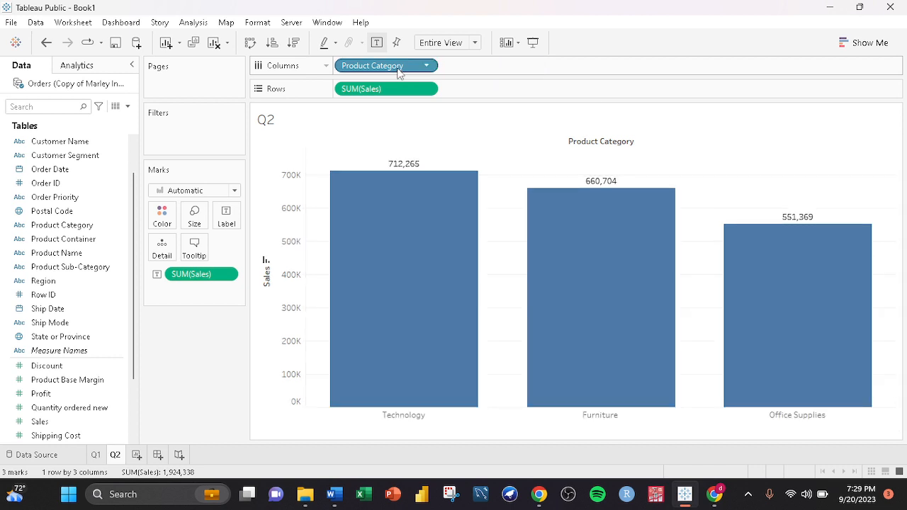
pyautogui.hotkey('ctrl', 'z')
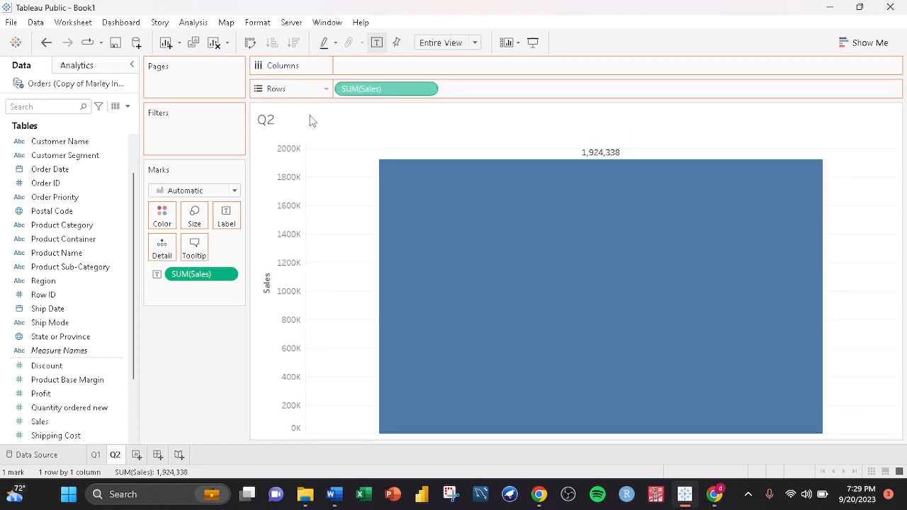
pyautogui.hotkey('ctrl', 'z')
pyautogui.moveTo(219, 282); pyautogui.dragTo(211, 359)
# - Select Order Date, Product Category and Sales and build a line chart with Show Me
pyautogui.scroll(1, 126, 214)
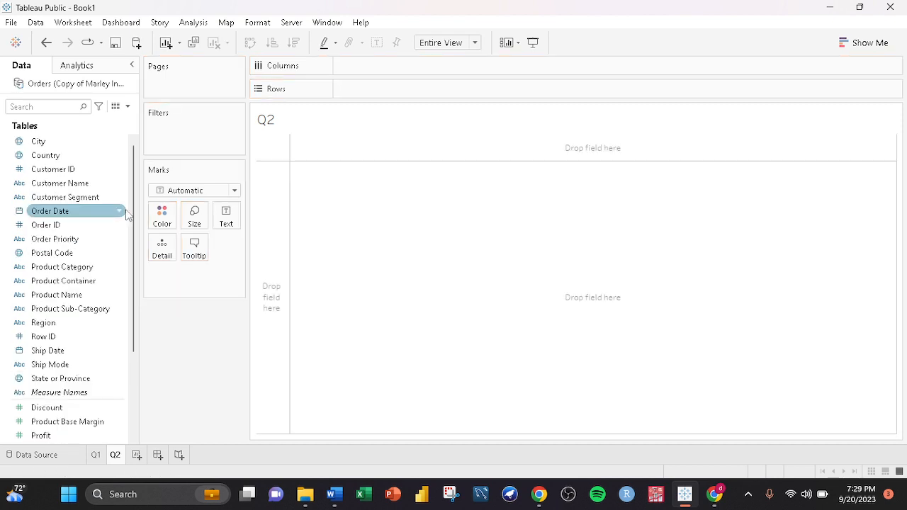
pyautogui.click(66, 214)
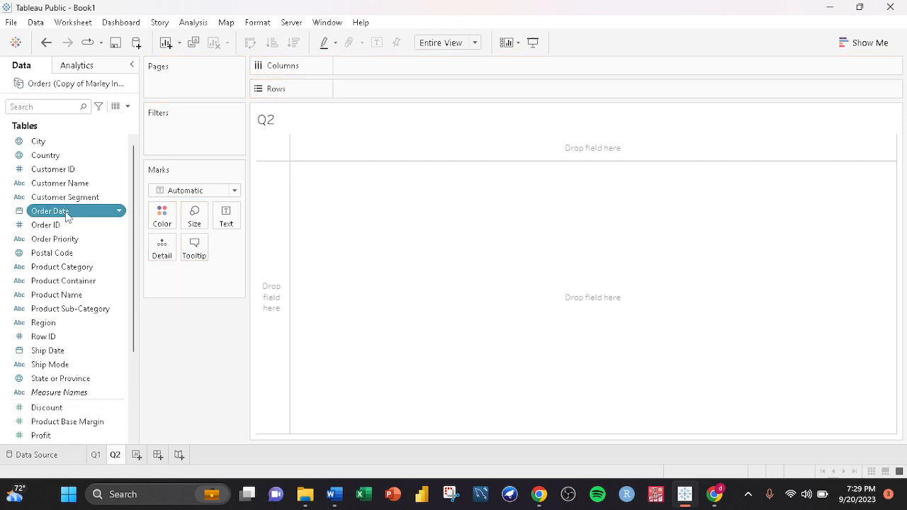
pyautogui.click(71, 271)
pyautogui.scroll(-3, 71, 271)
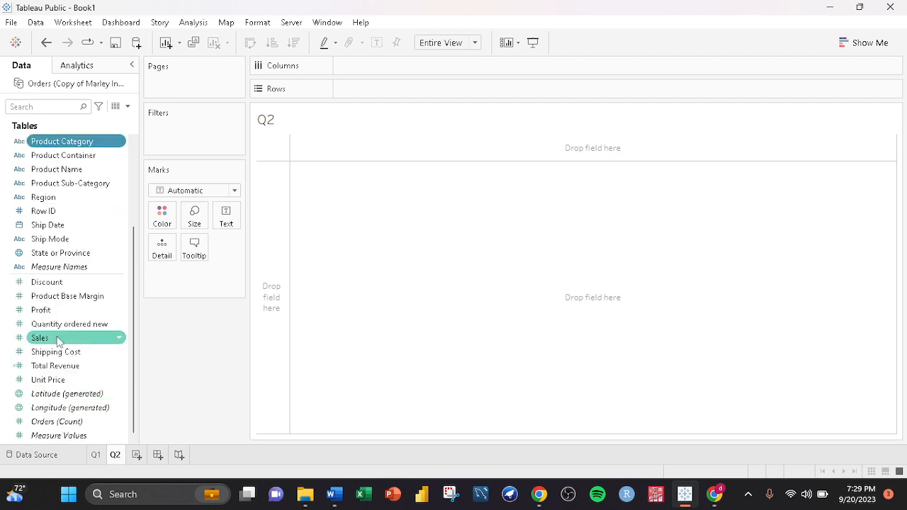
pyautogui.scroll(3, 58, 341)
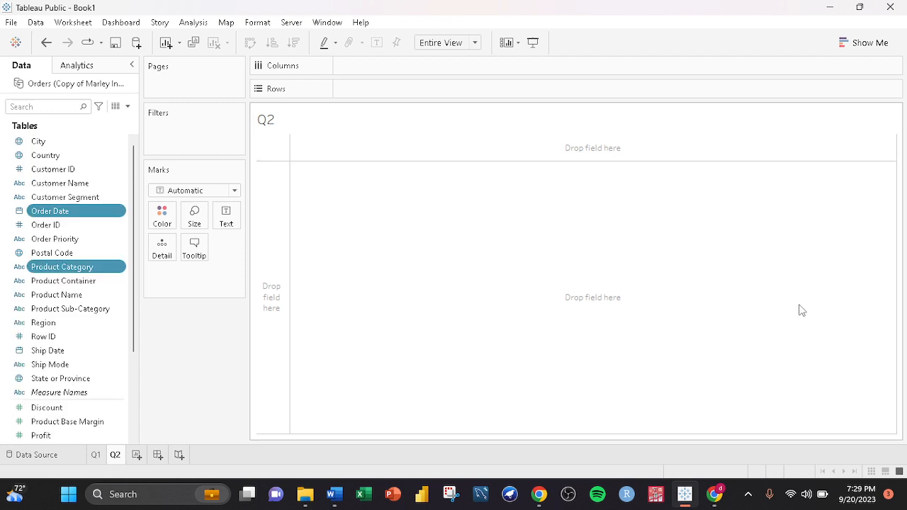
pyautogui.click(847, 45)
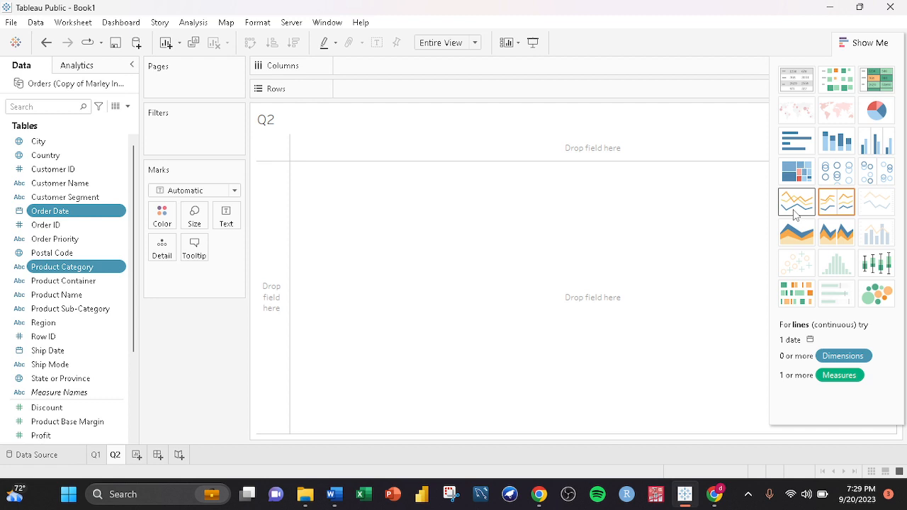
pyautogui.click(795, 203)
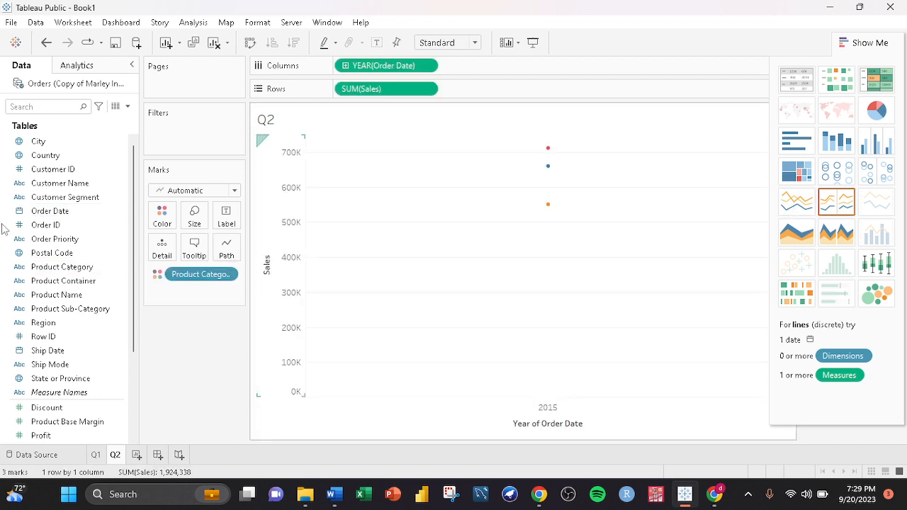
# - Remove Product Category from the marks and change the date to continuous Month of Order Date
pyautogui.moveTo(201, 275); pyautogui.dragTo(201, 383)
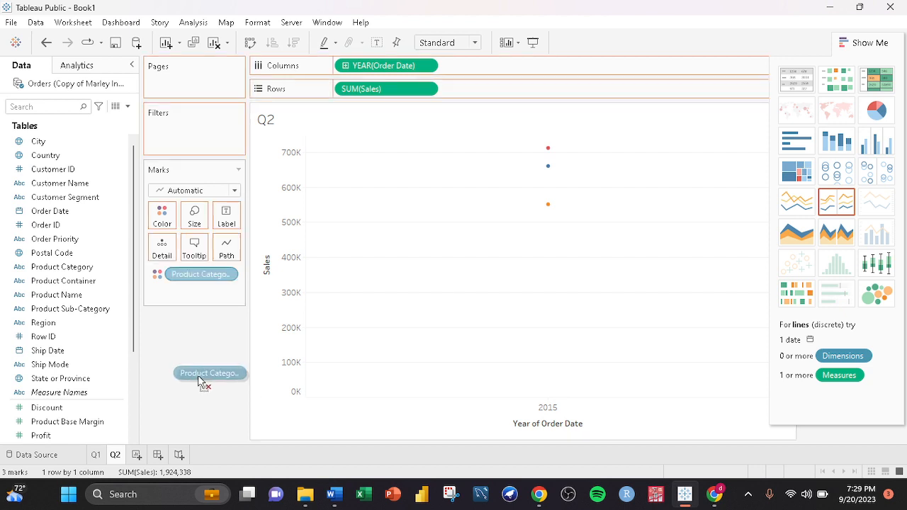
pyautogui.moveTo(199, 381); pyautogui.dragTo(199, 383)
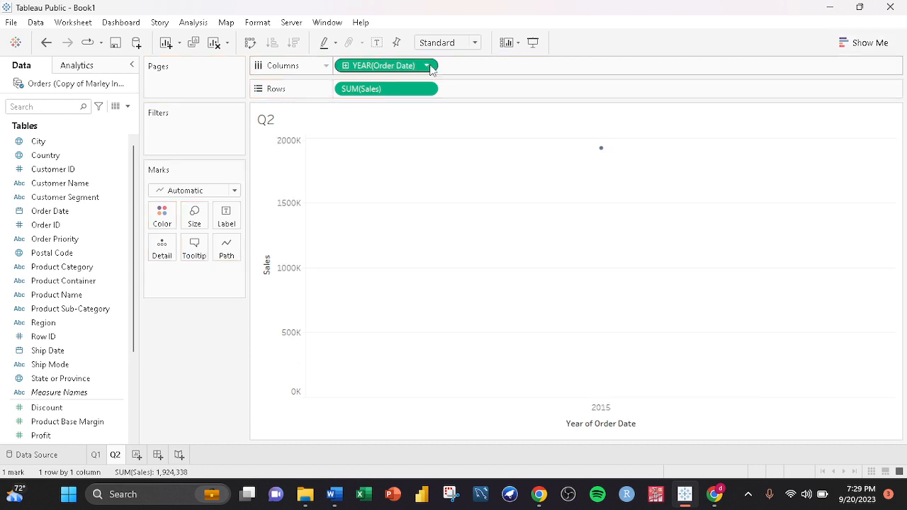
pyautogui.click(427, 65)
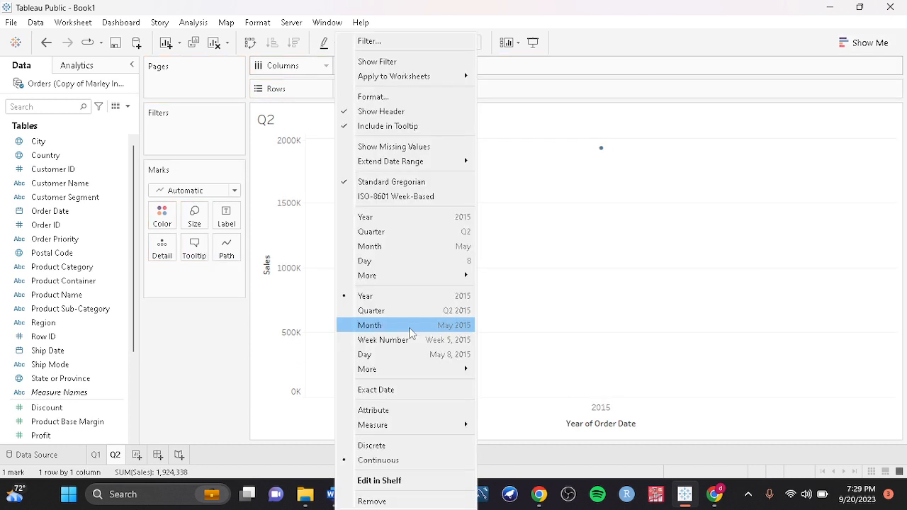
pyautogui.click(411, 333)
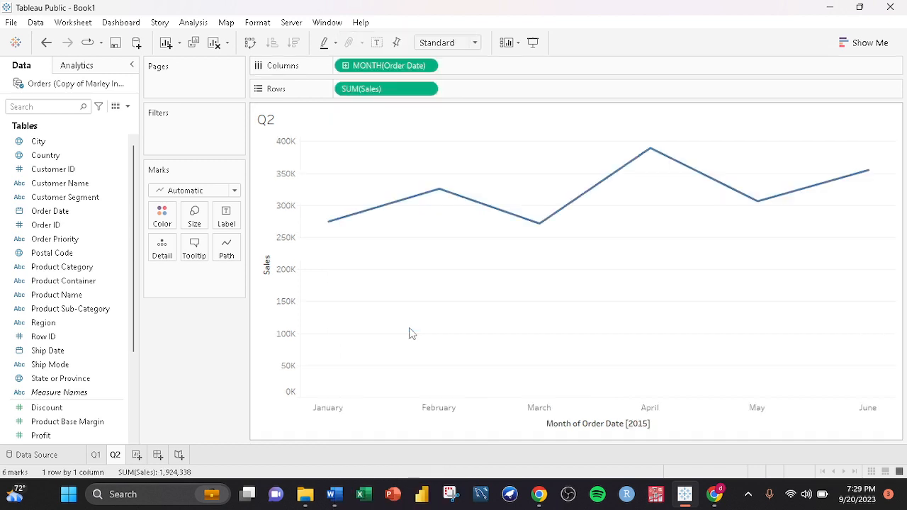
# - Color the lines by Product Category and label the points with Sales
pyautogui.click(62, 239)
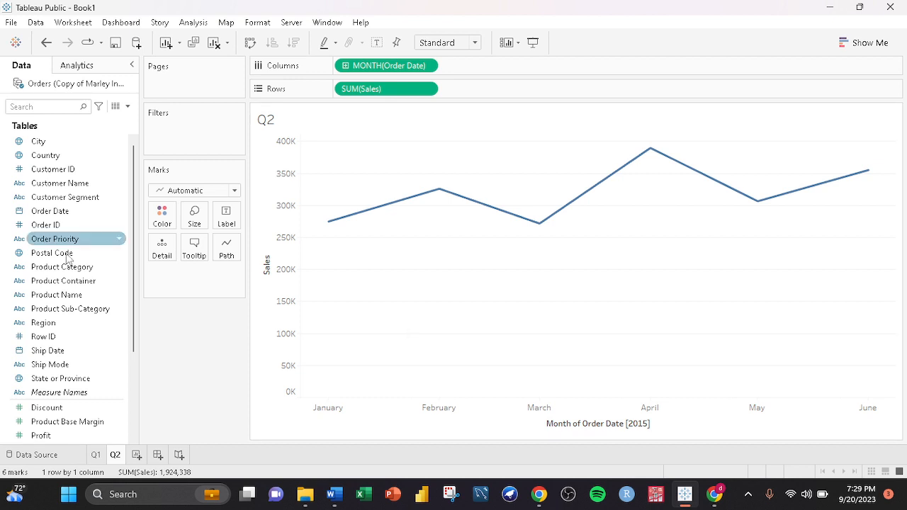
pyautogui.moveTo(66, 265); pyautogui.dragTo(167, 215)
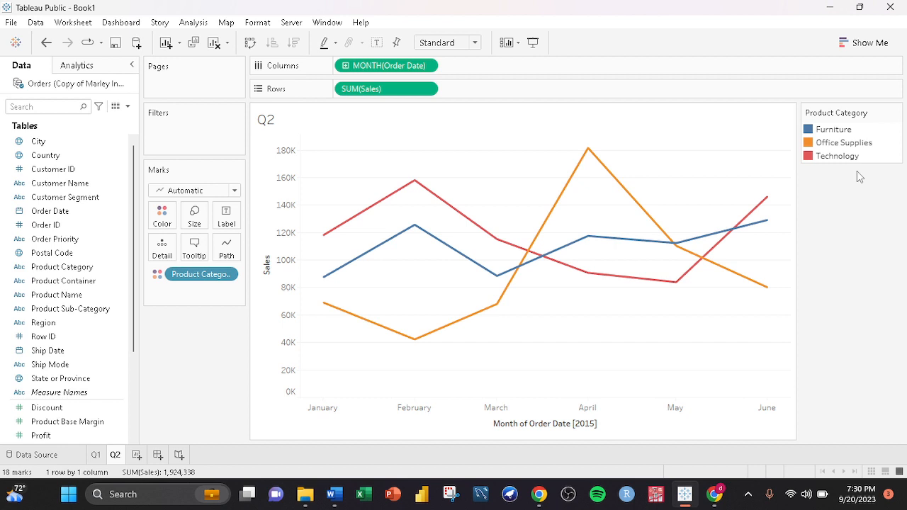
pyautogui.scroll(-2, 43, 405)
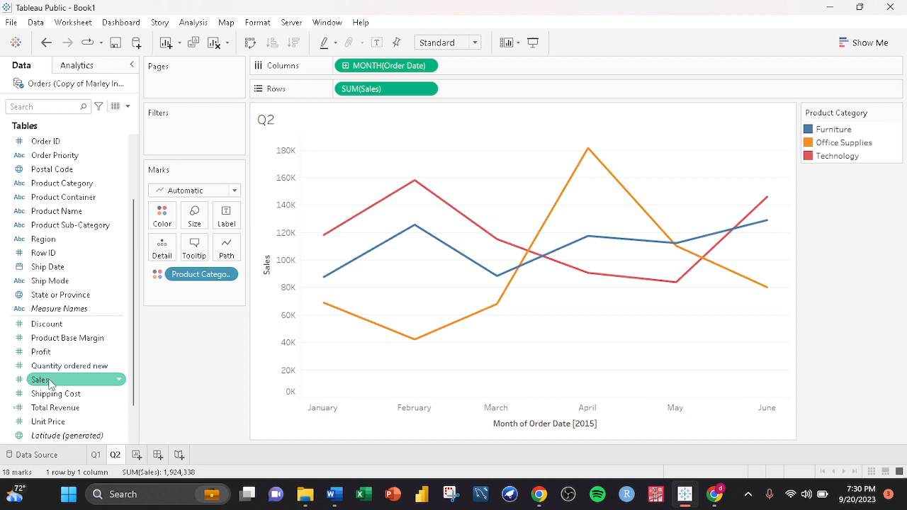
pyautogui.moveTo(50, 383); pyautogui.dragTo(226, 214)
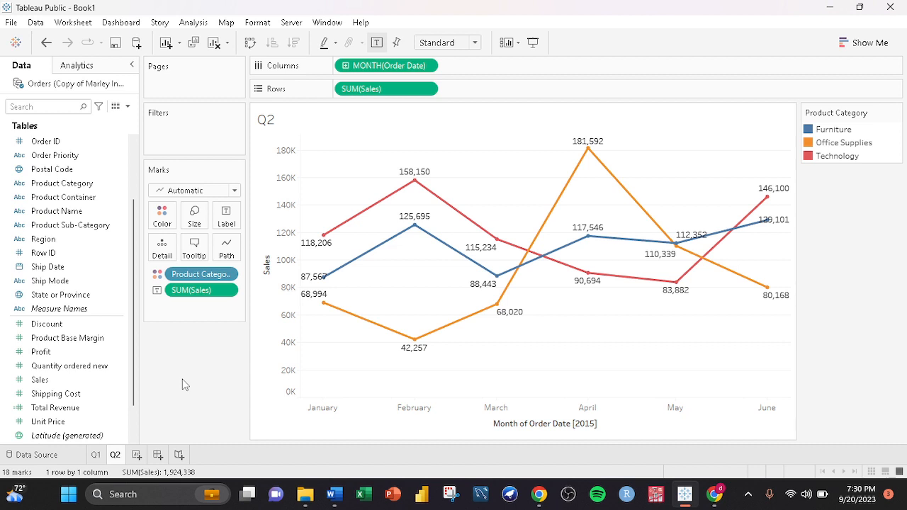
# - Set the line pattern to dashed and show the chart in presentation mode
pyautogui.click(226, 248)
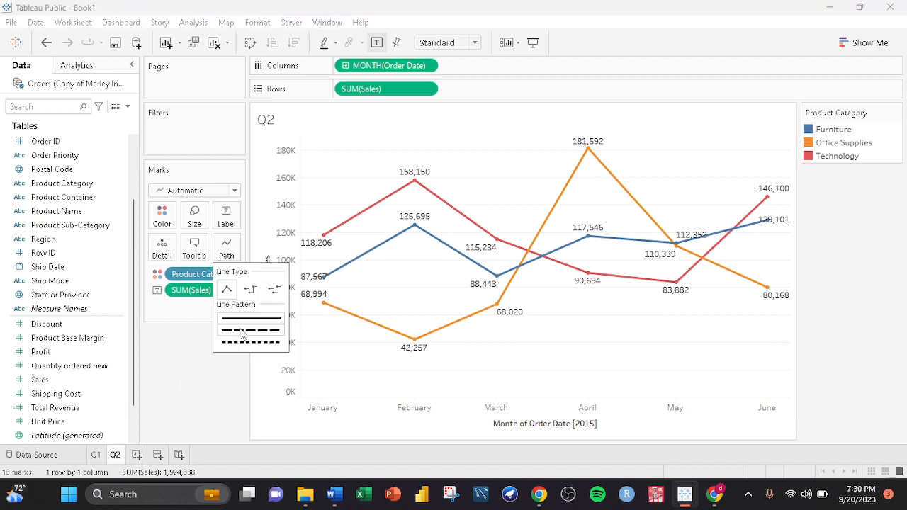
pyautogui.click(241, 330)
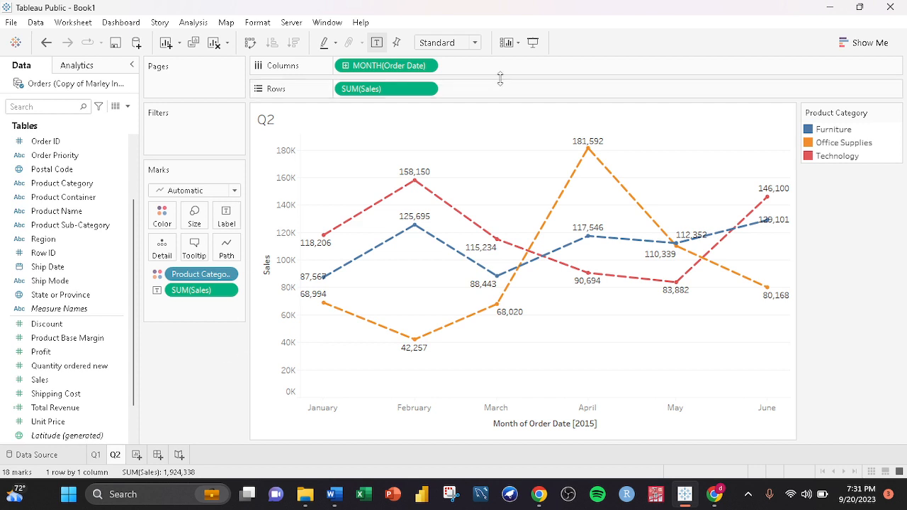
pyautogui.click(532, 42)
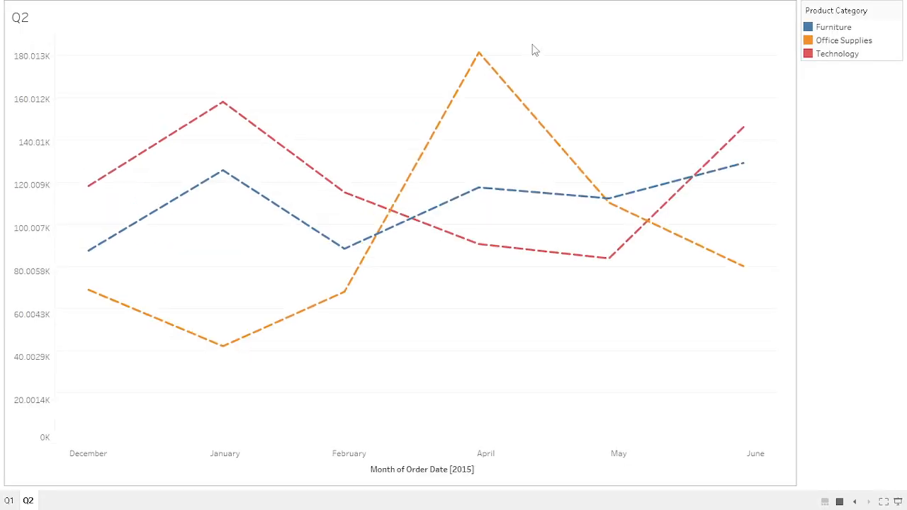
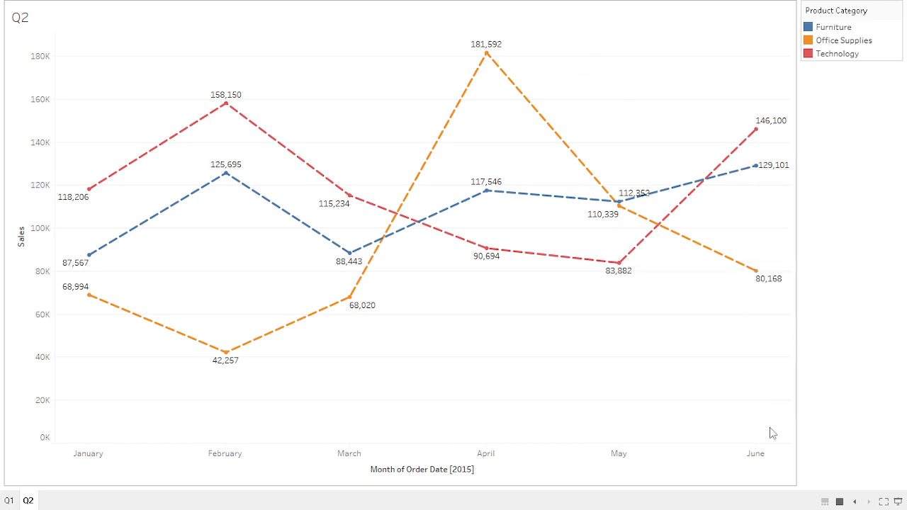
# - Exit presentation mode on the Q2 line chart
pyautogui.moveTo(759, 453)
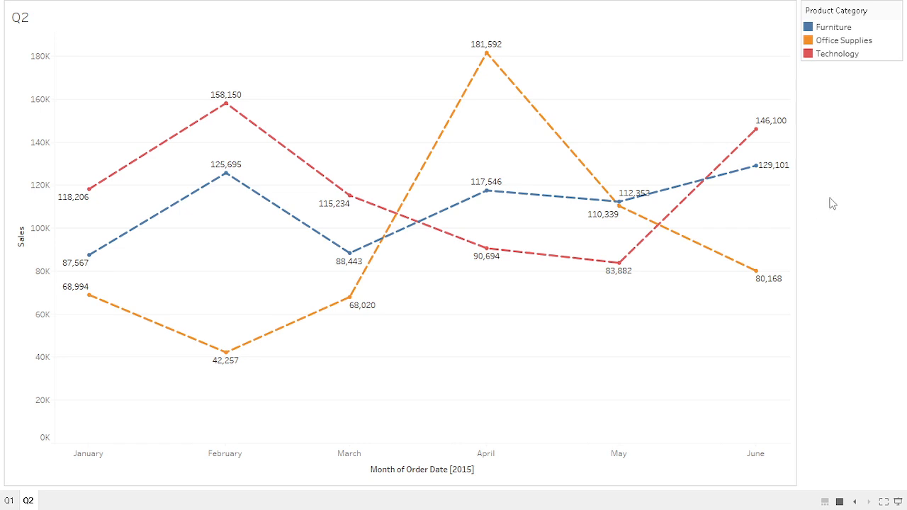
pyautogui.moveTo(751, 177)
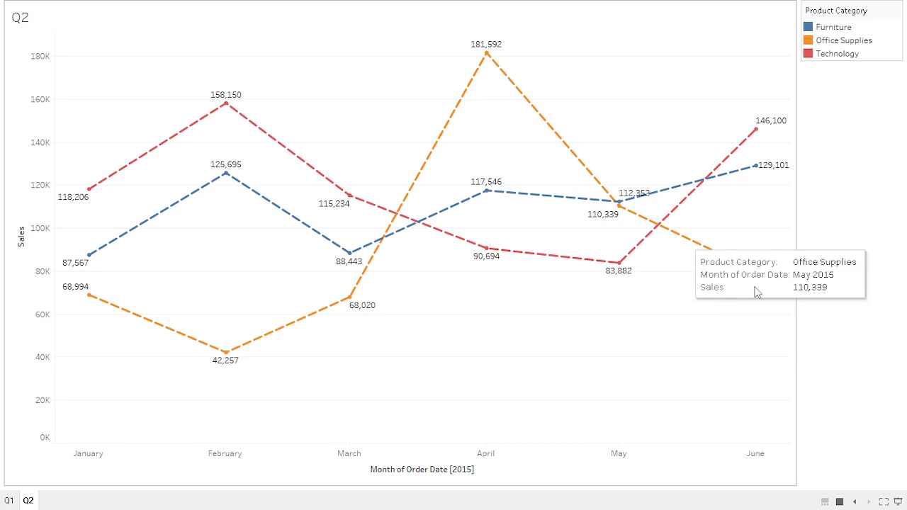
pyautogui.moveTo(763, 287)
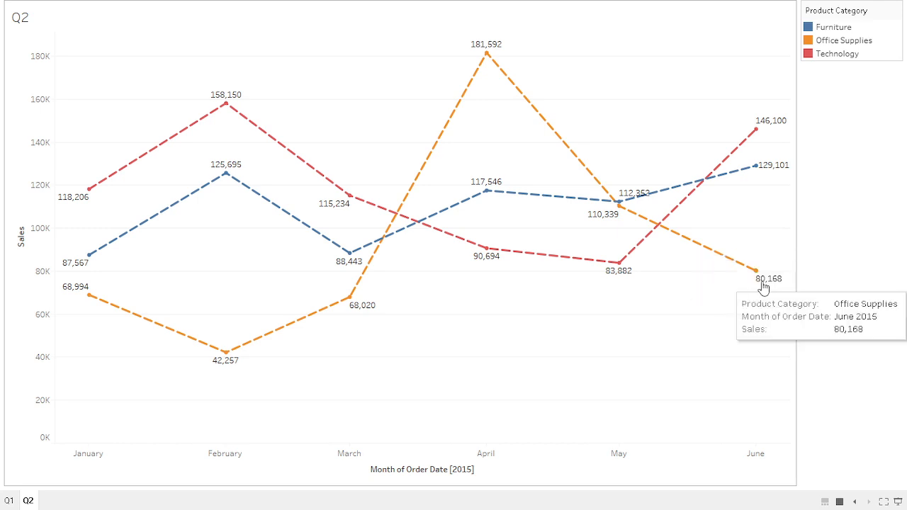
pyautogui.click(897, 501)
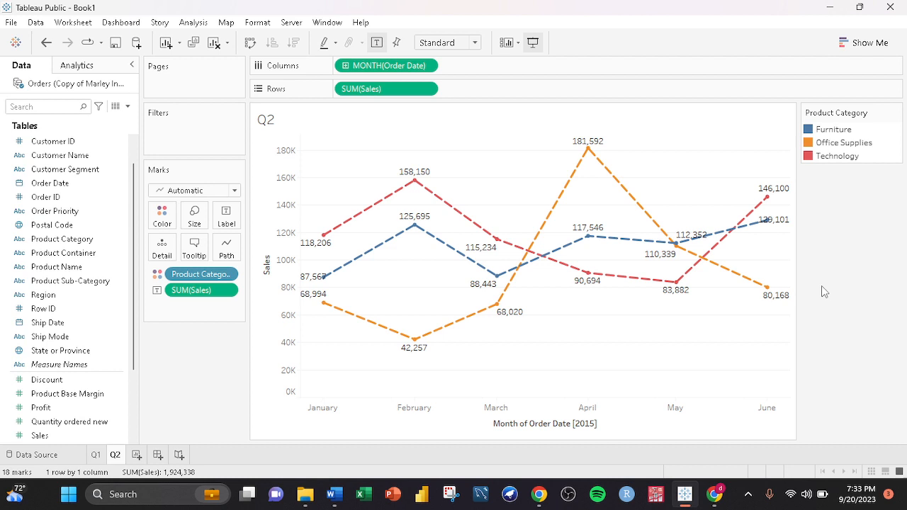
# - Add a new worksheet and rename it Q3
pyautogui.click(136, 454)
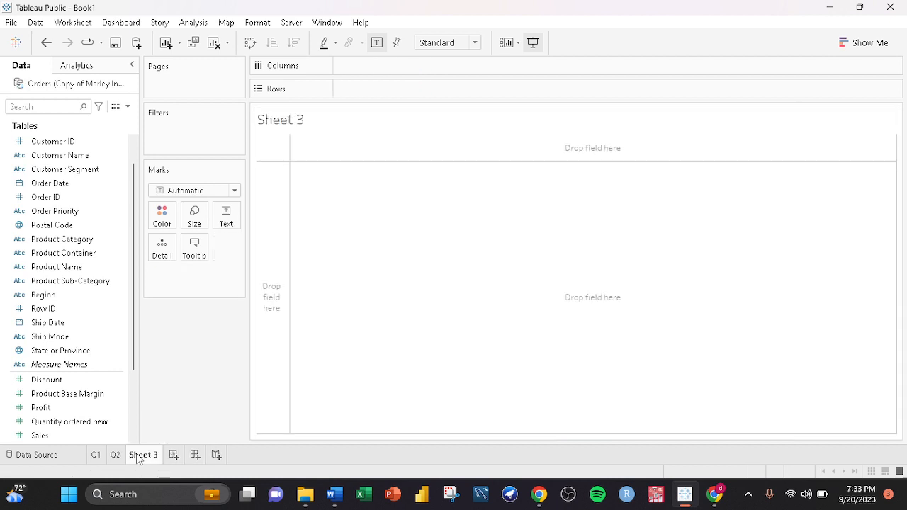
pyautogui.rightClick(140, 457)
pyautogui.click(184, 304)
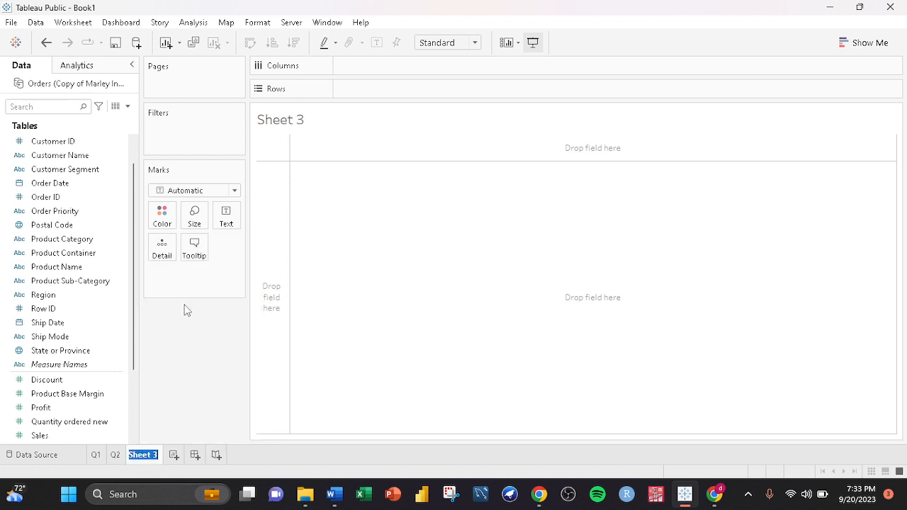
pyautogui.write('Q3')
pyautogui.press('Return')
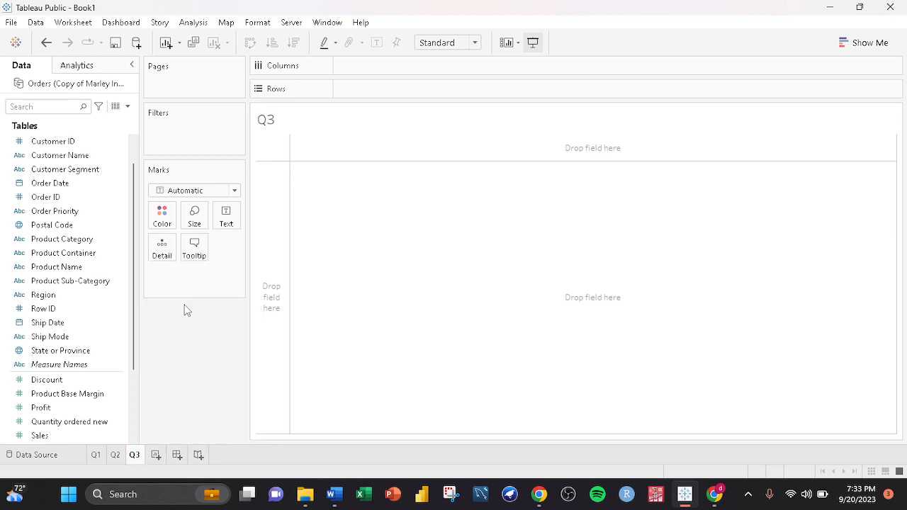
# - Review the analysis questions in the guidelines document, comparing them with the Q2 and Q3 worksheets
pyautogui.click(336, 494)
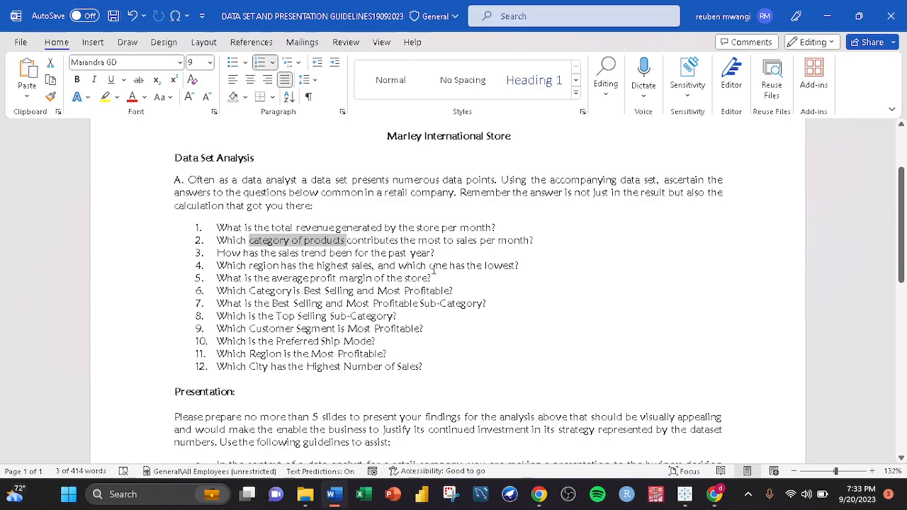
pyautogui.click(574, 287)
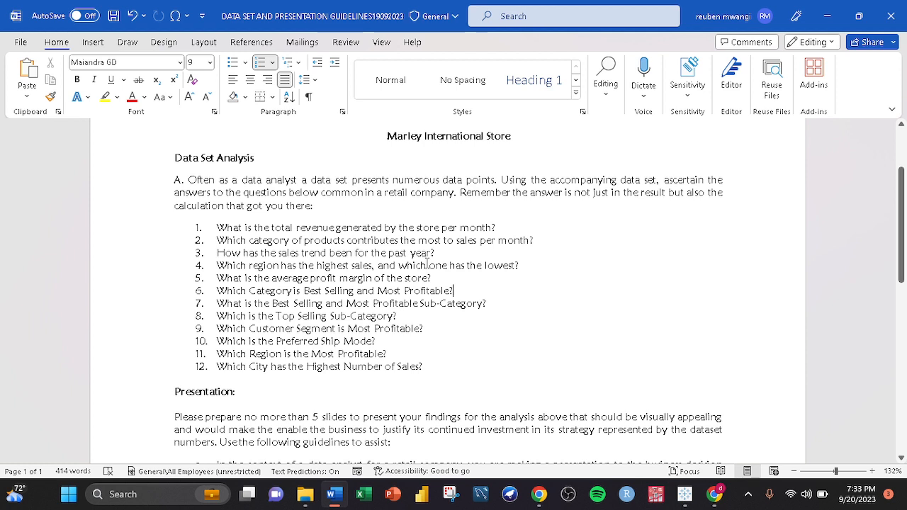
pyautogui.moveTo(439, 253); pyautogui.dragTo(216, 253)
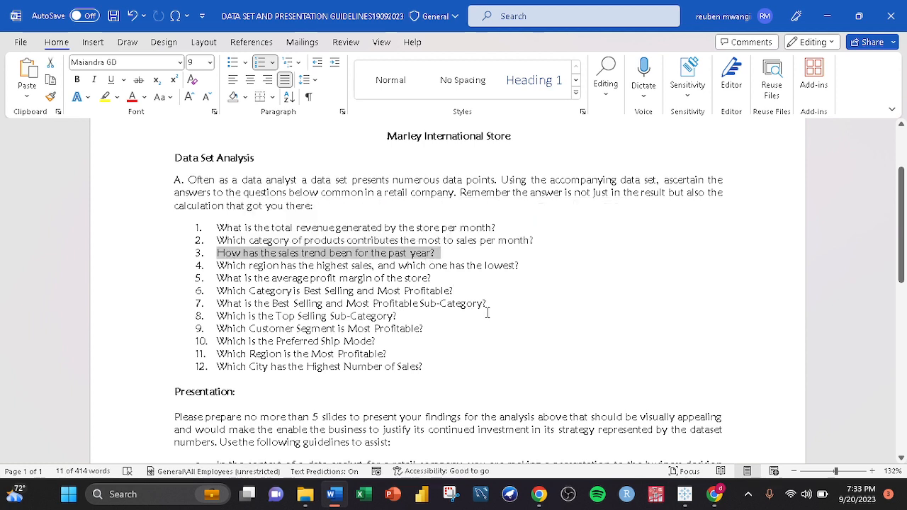
pyautogui.click(571, 287)
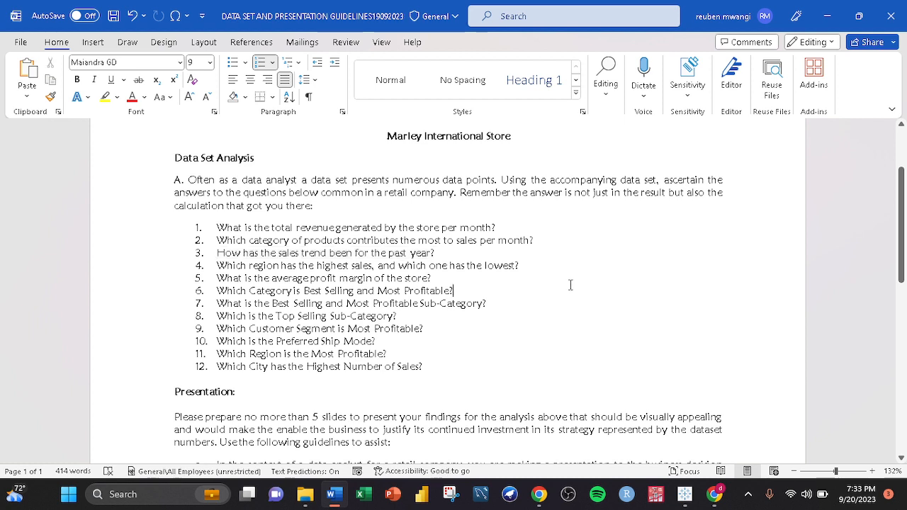
pyautogui.click(685, 503)
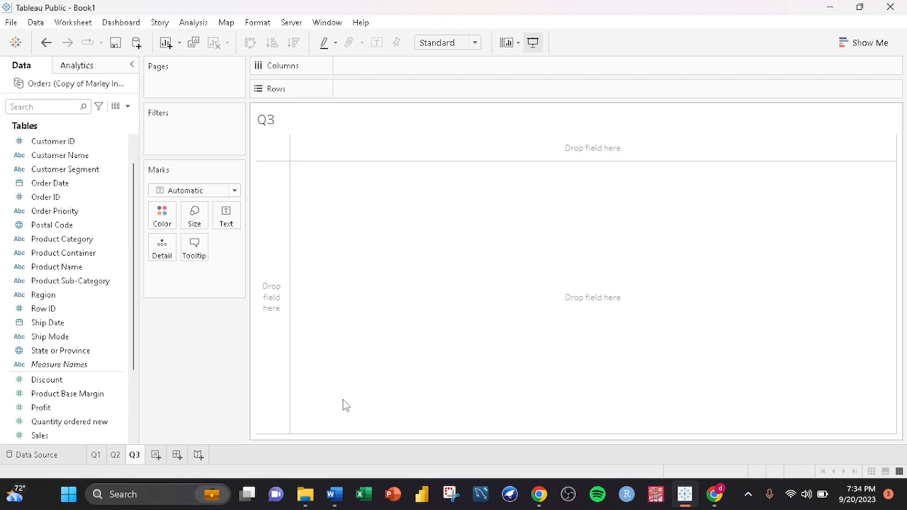
pyautogui.click(334, 496)
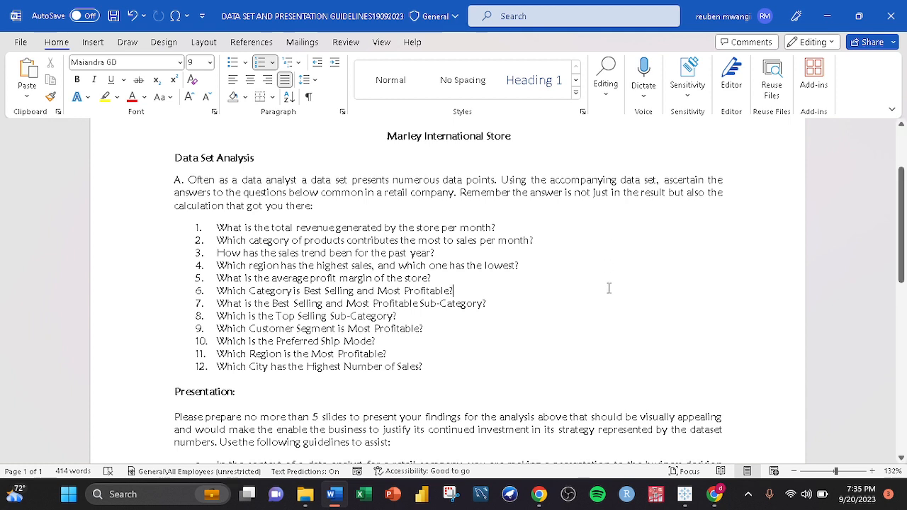
pyautogui.hotkey('alt', 'Tab')
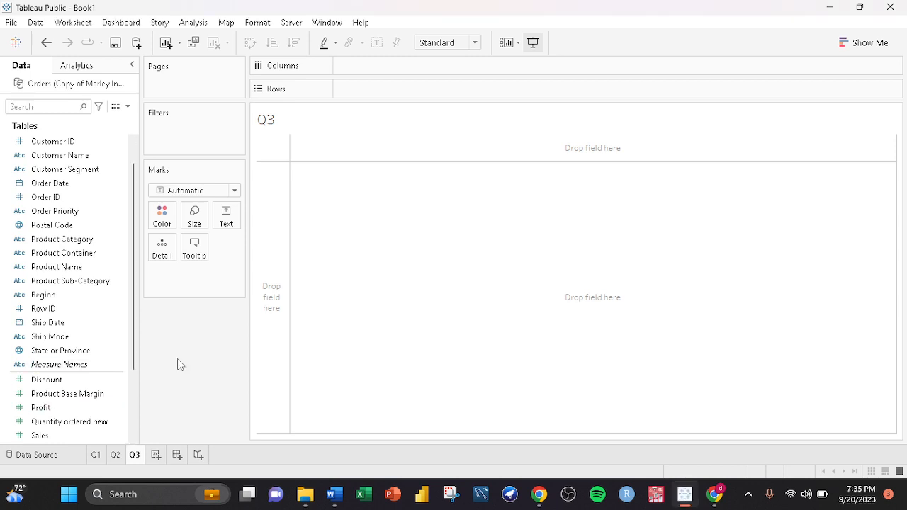
pyautogui.click(115, 455)
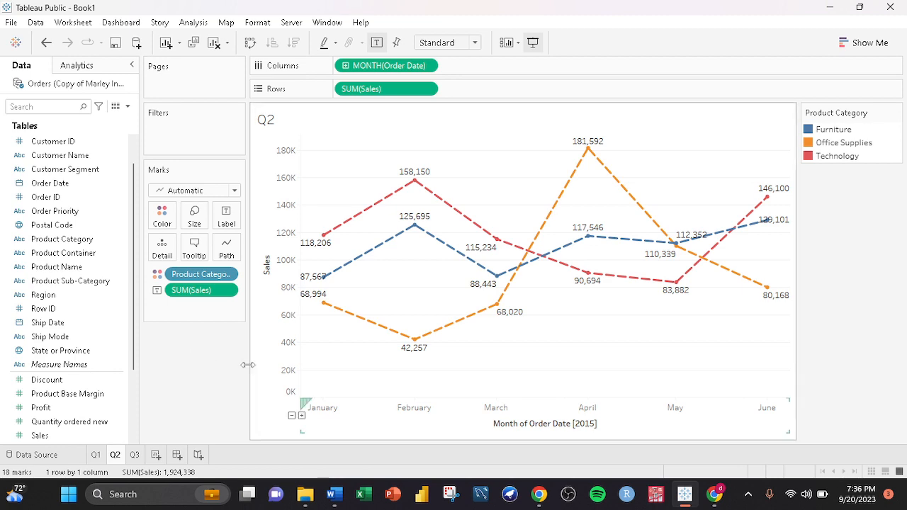
pyautogui.click(333, 496)
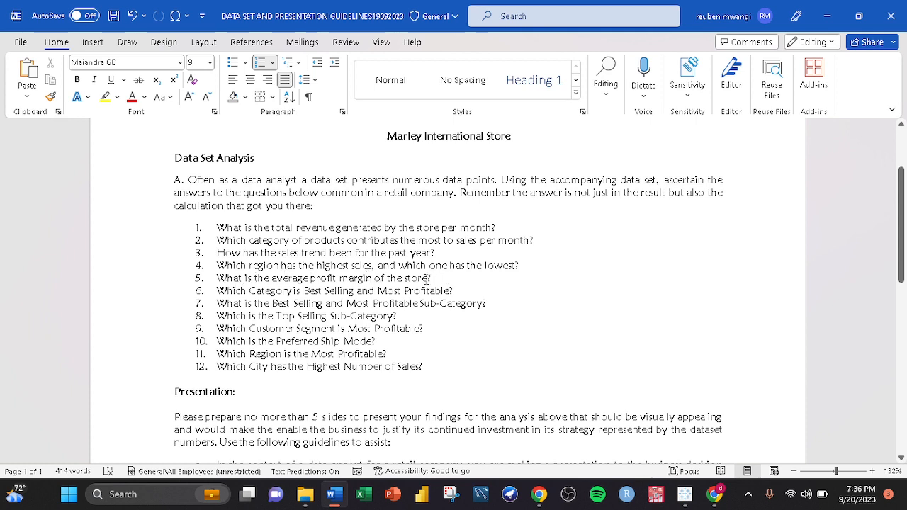
pyautogui.click(682, 496)
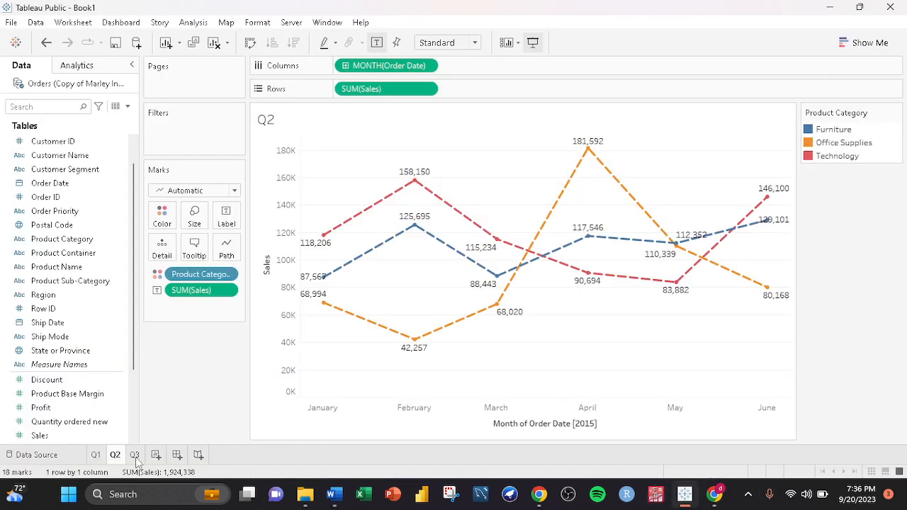
pyautogui.click(134, 455)
# - Rename the Q3 worksheet to Q4
pyautogui.rightClick(136, 457)
pyautogui.click(186, 310)
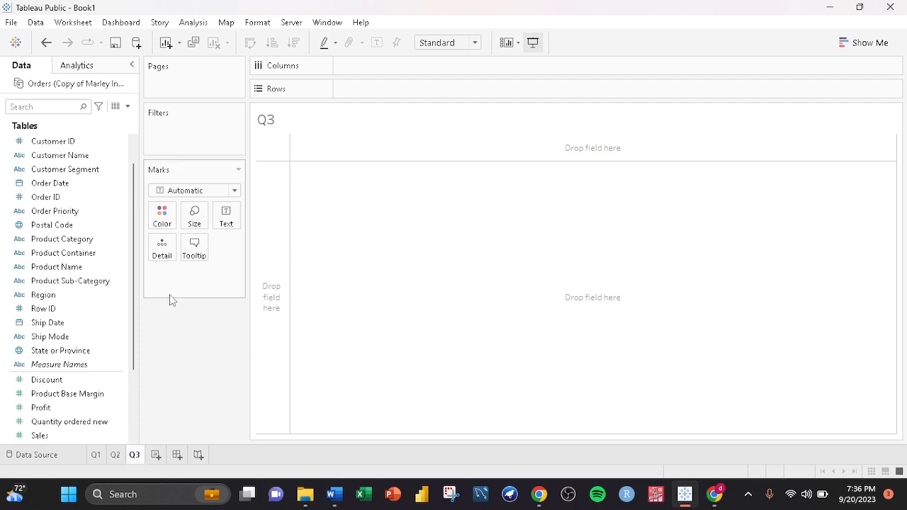
pyautogui.rightClick(133, 455)
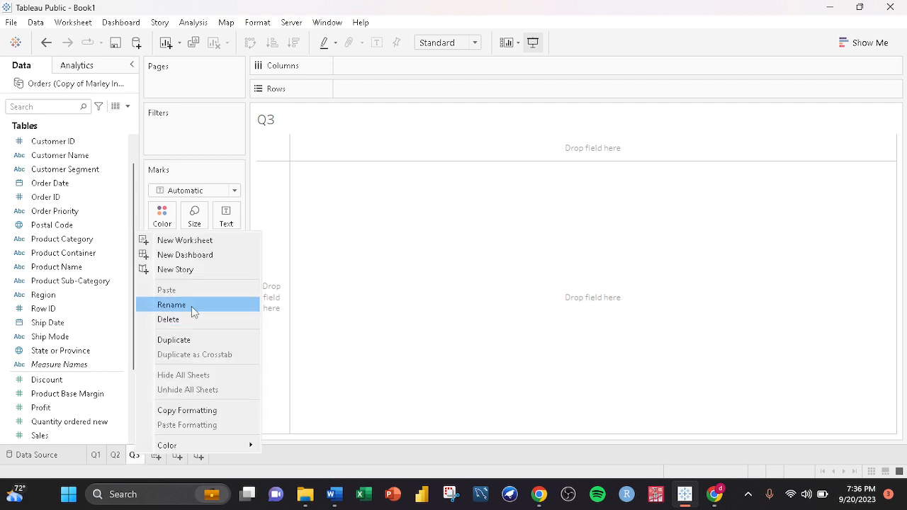
pyautogui.click(192, 306)
pyautogui.write('Q')
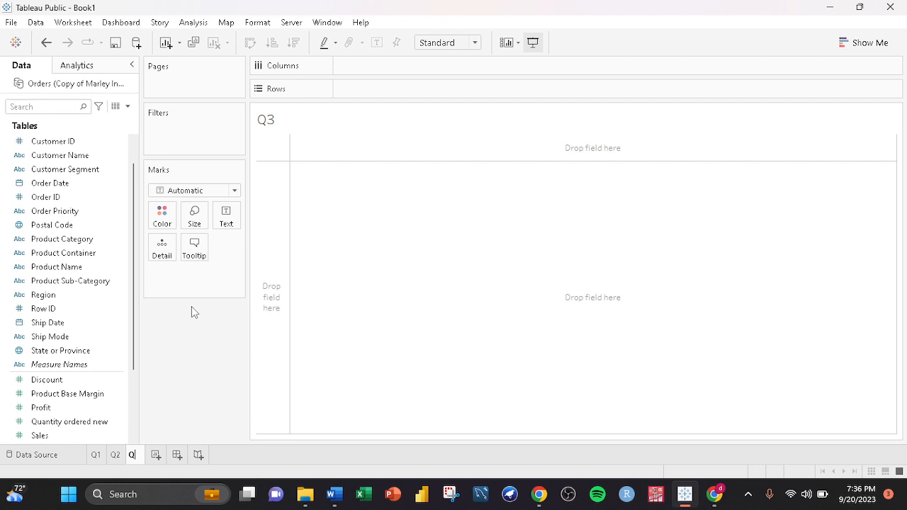
pyautogui.write('4')
pyautogui.click(303, 374)
pyautogui.click(231, 403)
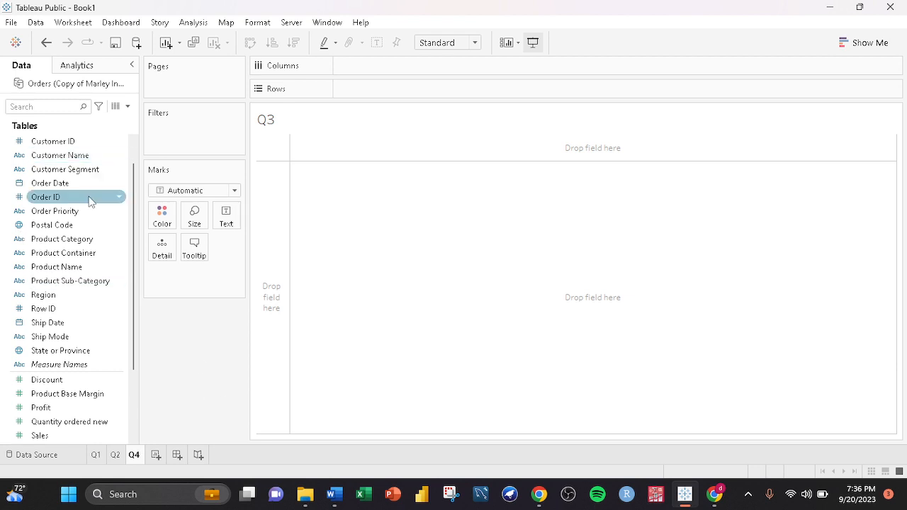
# - Select Region and Sales and build a horizontal bar chart with Show Me
pyautogui.click(63, 294)
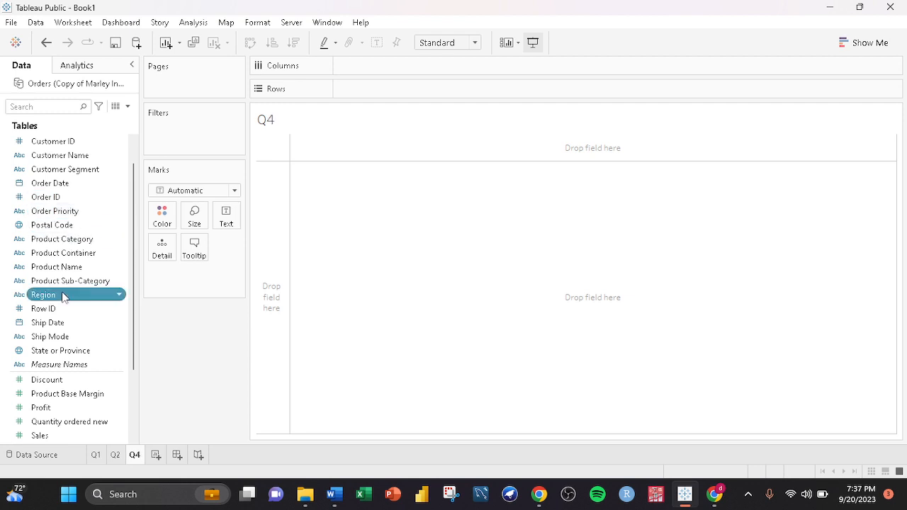
pyautogui.scroll(-3, 78, 281)
pyautogui.keyDown('ctrl'); pyautogui.click(68, 338); pyautogui.keyUp('ctrl')
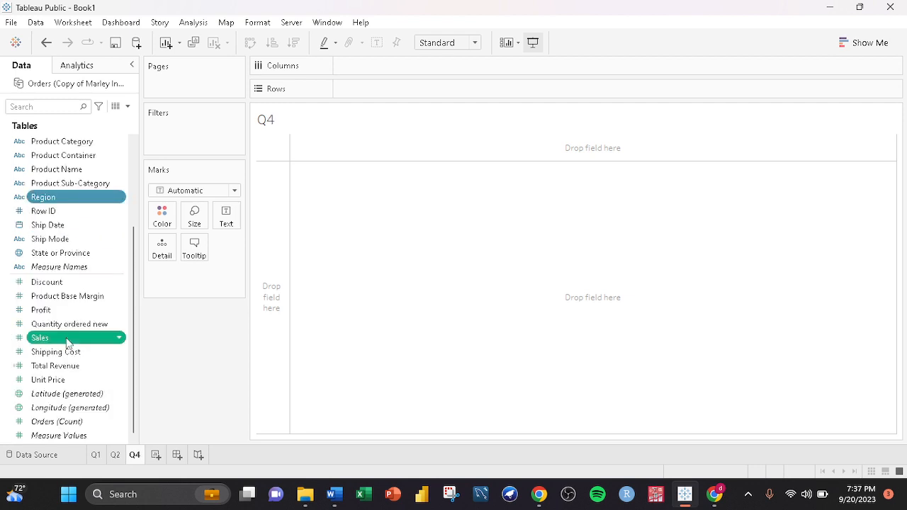
pyautogui.click(837, 42)
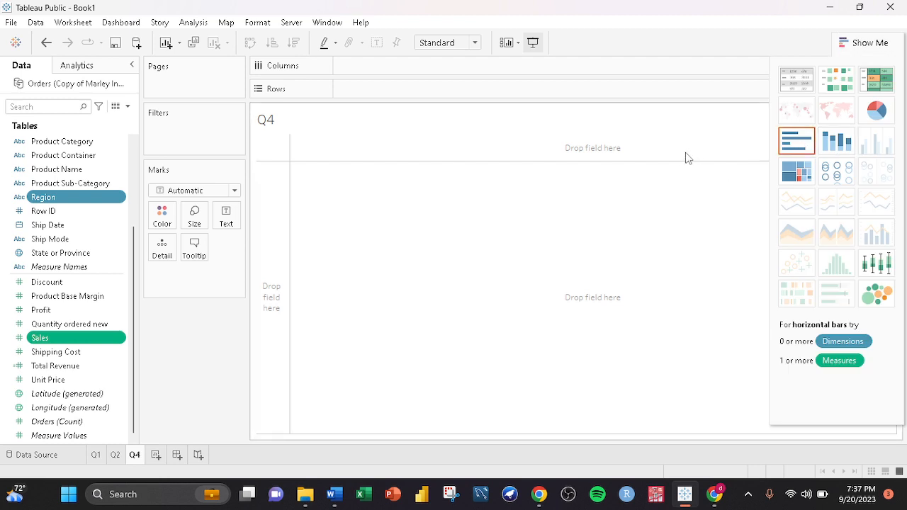
pyautogui.click(795, 142)
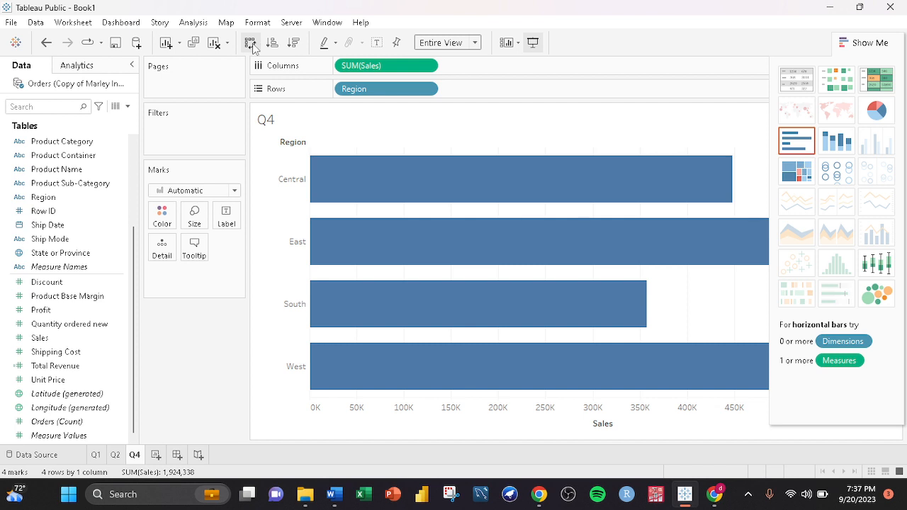
# - Swap rows and columns to make vertical bars and sort them in descending order of sales
pyautogui.click(250, 43)
pyautogui.click(293, 43)
pyautogui.click(869, 42)
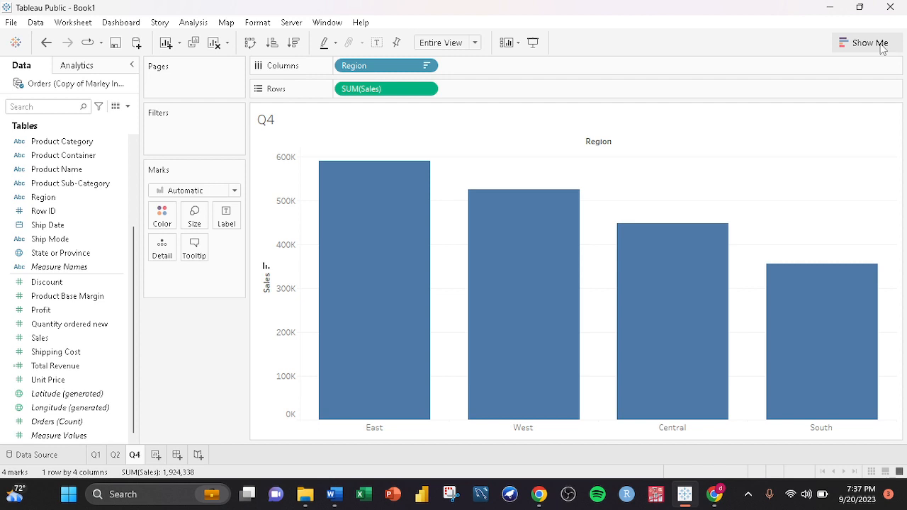
# - Label the bars with Sales and color them by Region
pyautogui.click(40, 338)
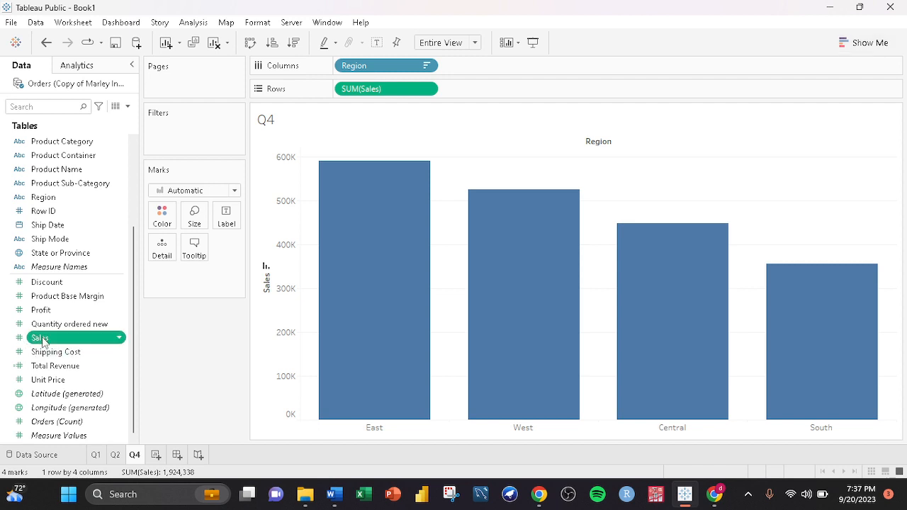
pyautogui.moveTo(40, 338); pyautogui.dragTo(226, 216)
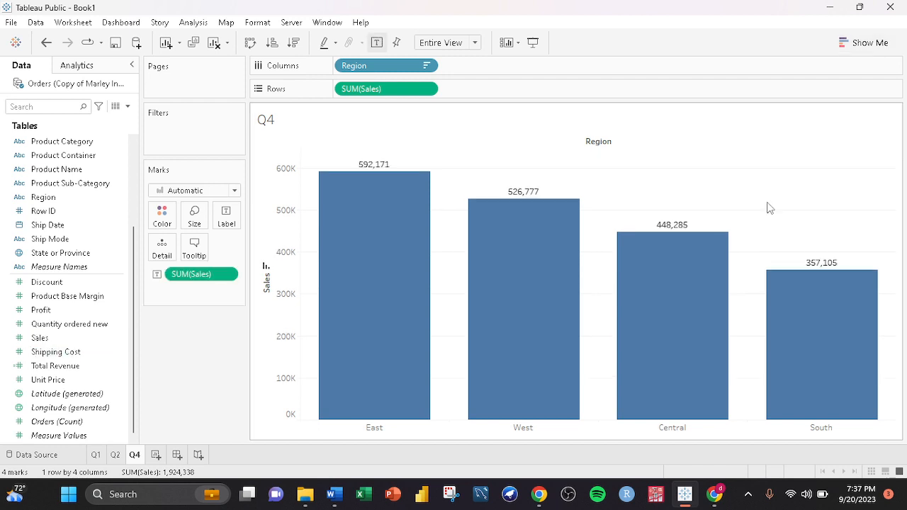
pyautogui.moveTo(42, 197); pyautogui.dragTo(180, 211)
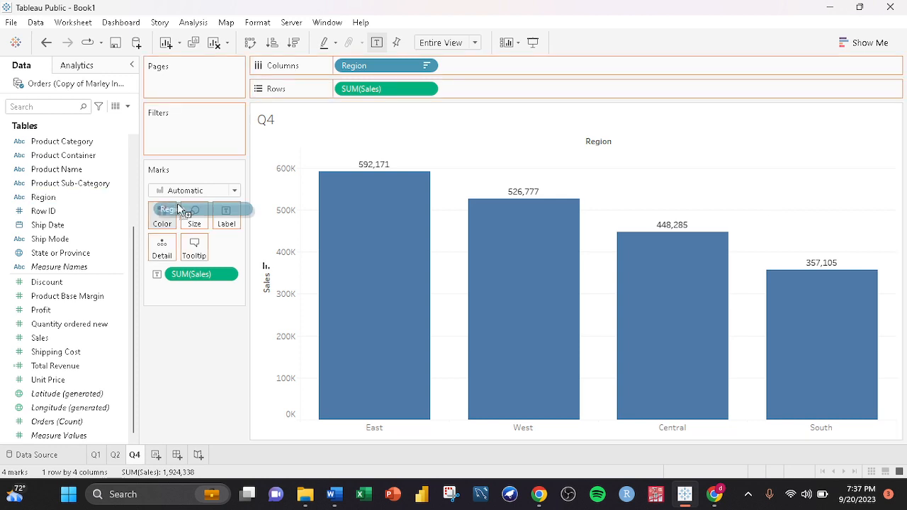
pyautogui.moveTo(181, 210); pyautogui.dragTo(180, 210)
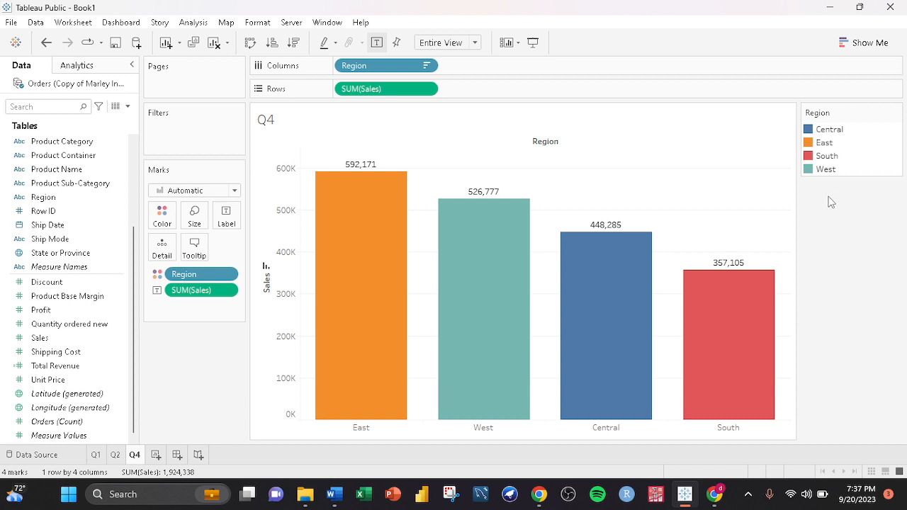
pyautogui.moveTo(455, 314)
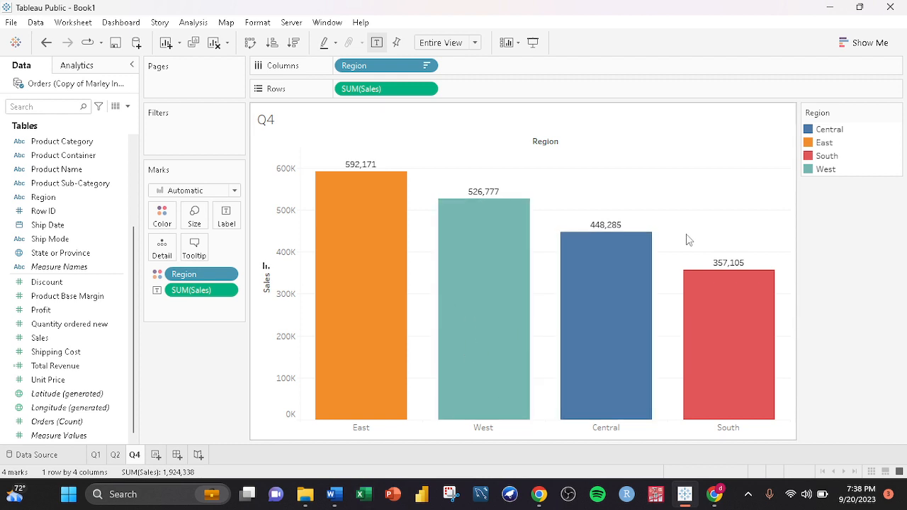
pyautogui.moveTo(644, 279)
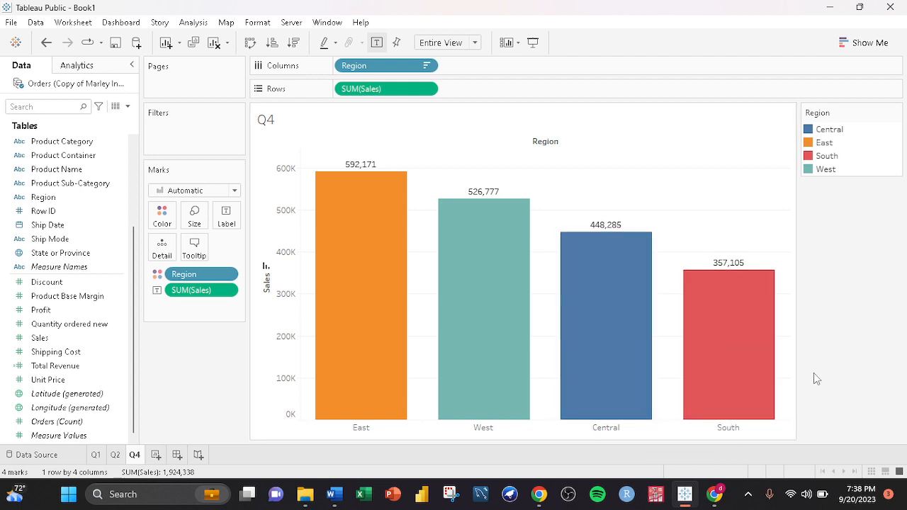
pyautogui.moveTo(367, 322)
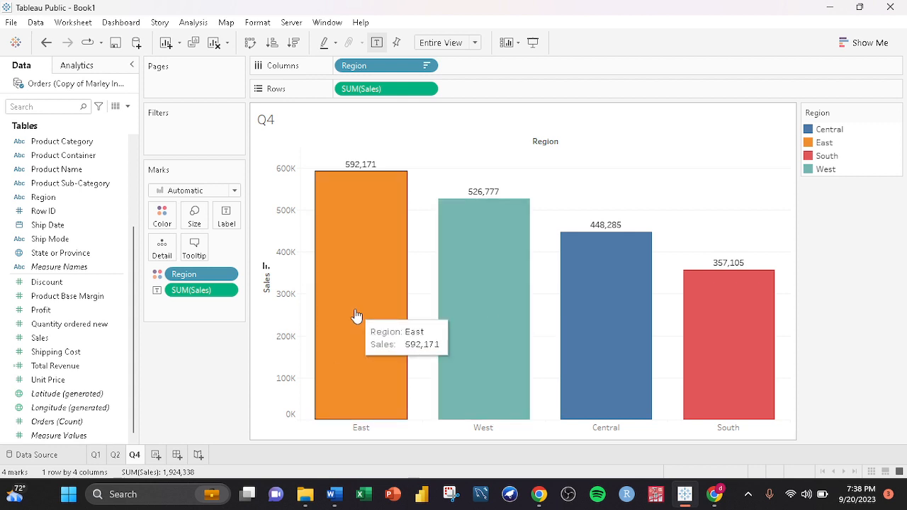
pyautogui.scroll(1, 64, 213)
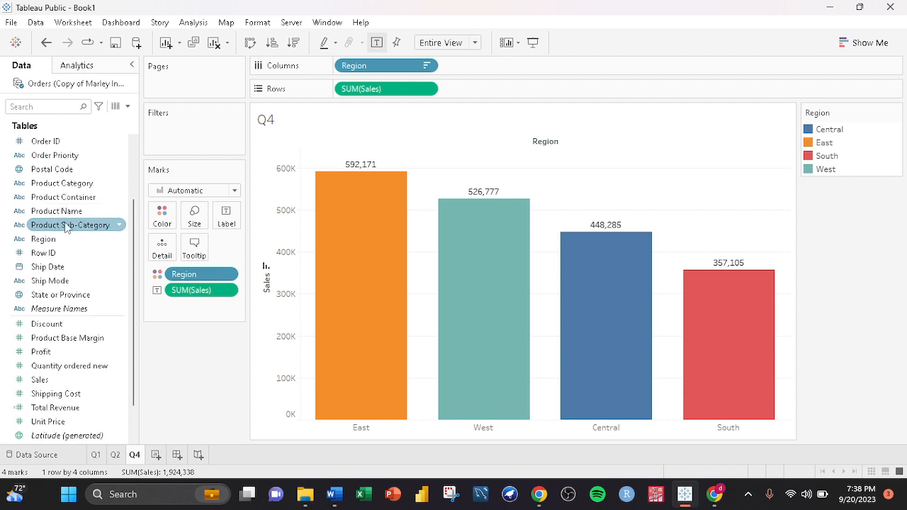
pyautogui.scroll(2, 92, 221)
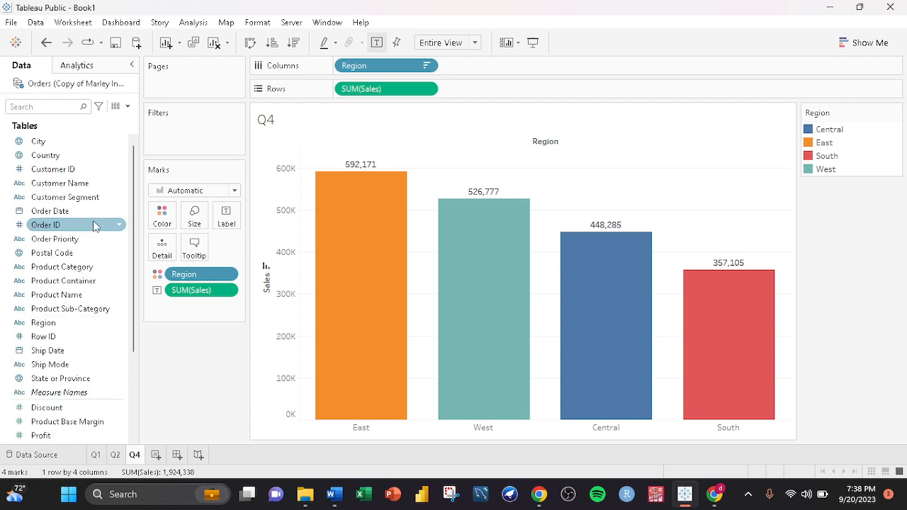
# - Add Product Category to the marks' detail to split each region bar by category
pyautogui.click(76, 268)
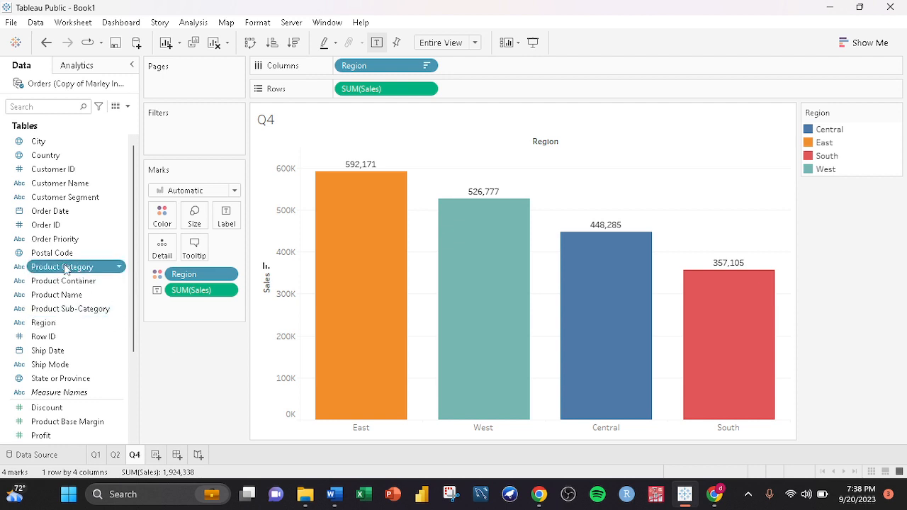
pyautogui.moveTo(65, 269); pyautogui.dragTo(163, 247)
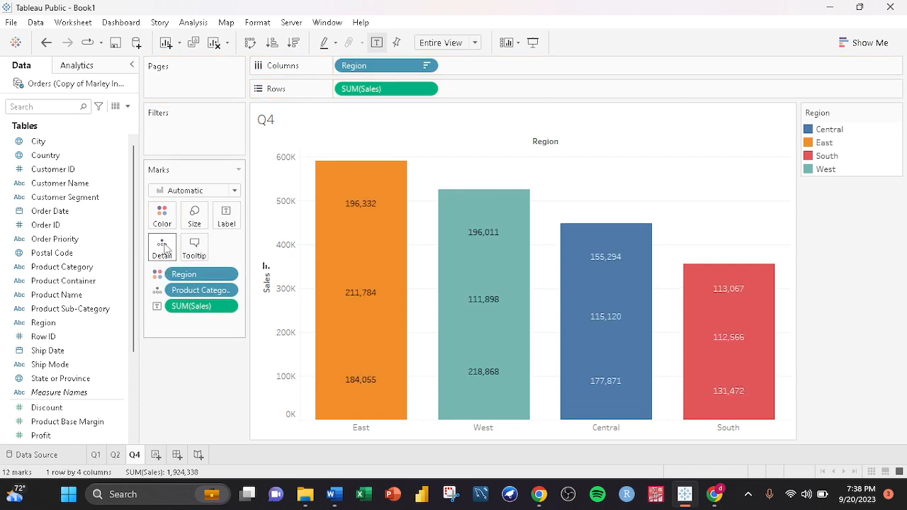
# - Inspect the sales of each category segment in the region bars, then remove Product Category from the marks
pyautogui.moveTo(373, 210)
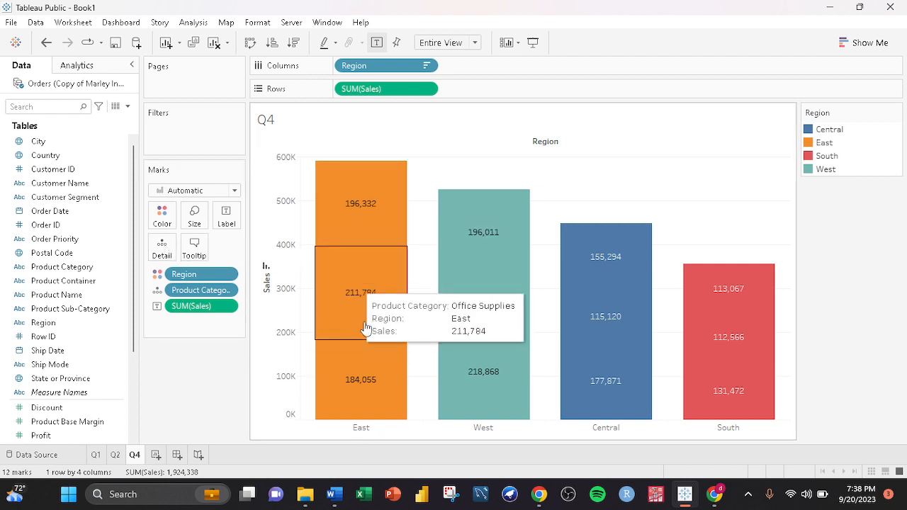
pyautogui.moveTo(389, 395)
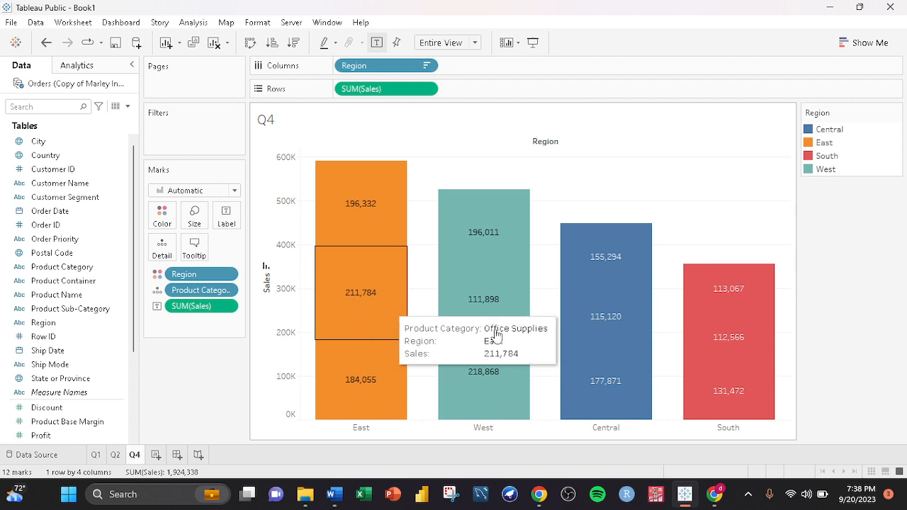
pyautogui.moveTo(495, 412)
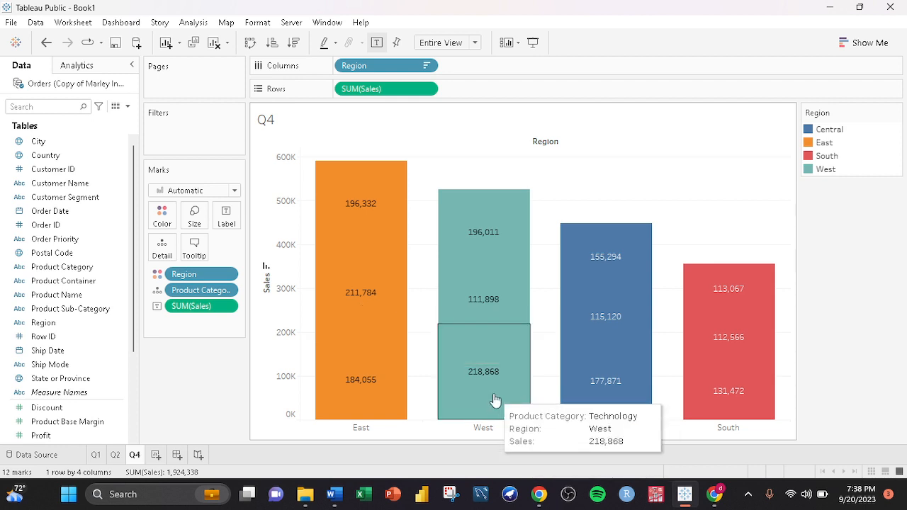
pyautogui.moveTo(602, 376)
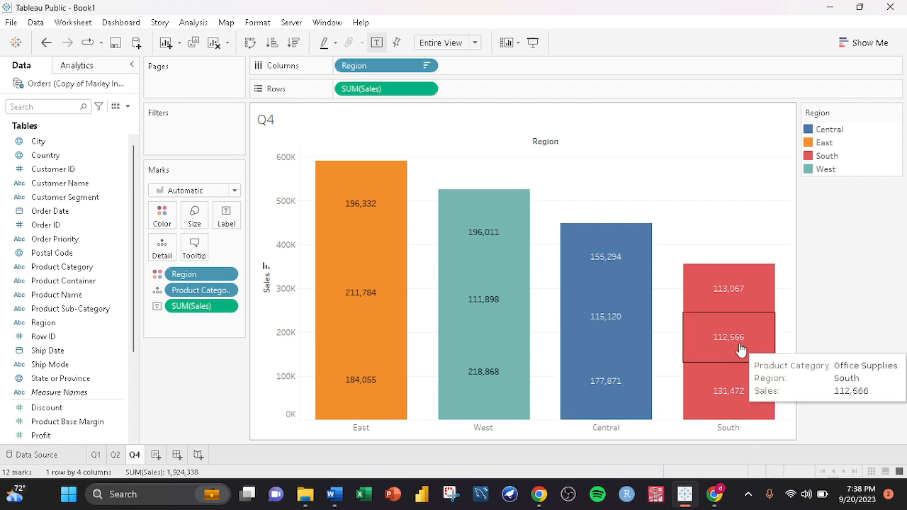
pyautogui.moveTo(735, 394)
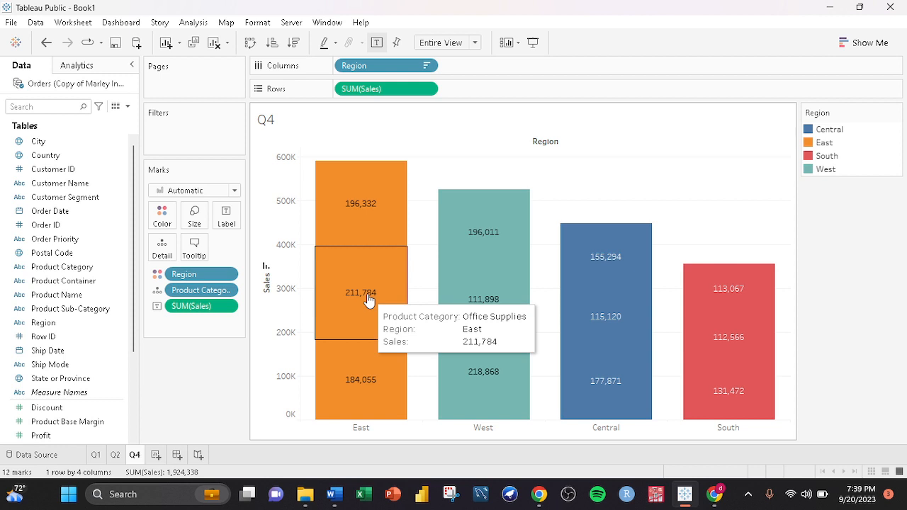
pyautogui.moveTo(740, 326)
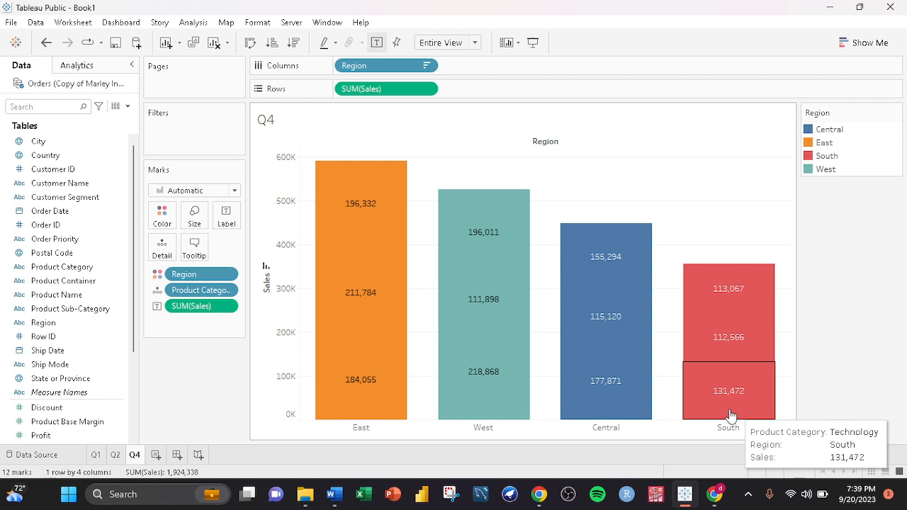
pyautogui.moveTo(201, 290); pyautogui.dragTo(189, 386)
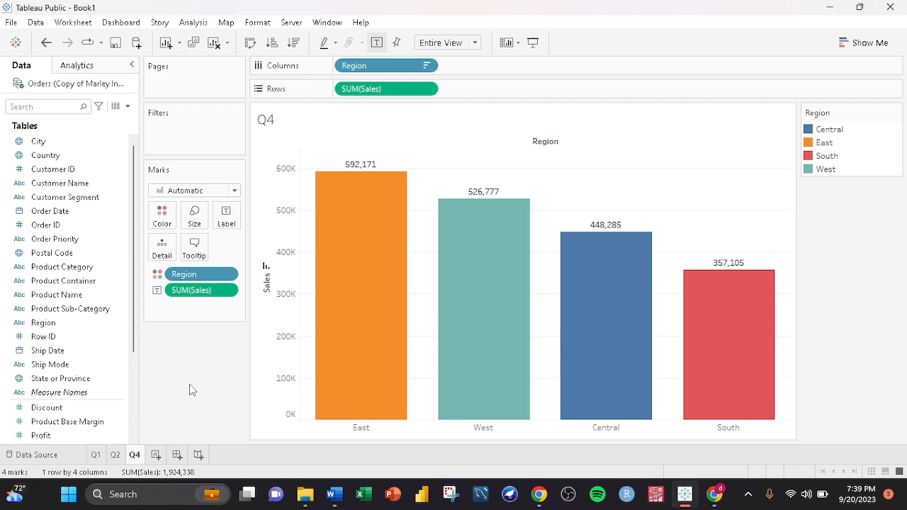
# - Add a new worksheet named Q5 and check question 5 in the guidelines document
pyautogui.hotkey('ctrl', 'm')
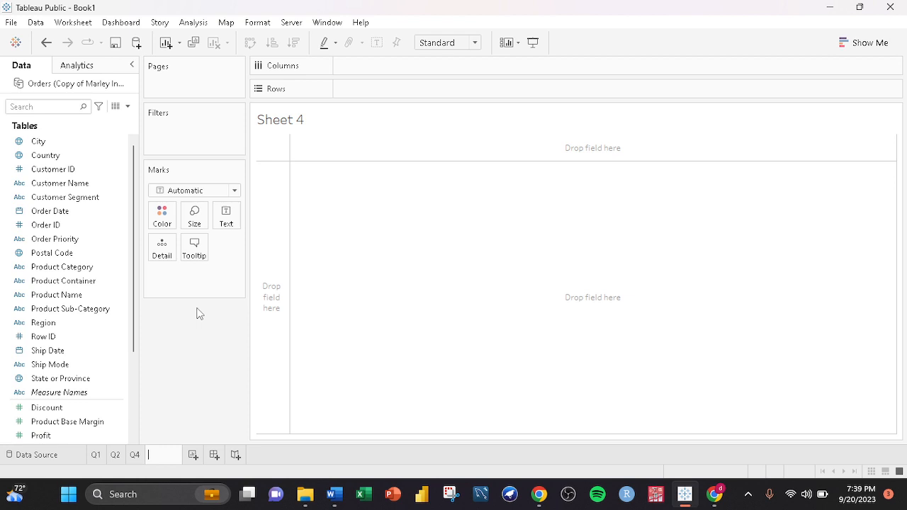
pyautogui.hotkey('alt', 'Tab')
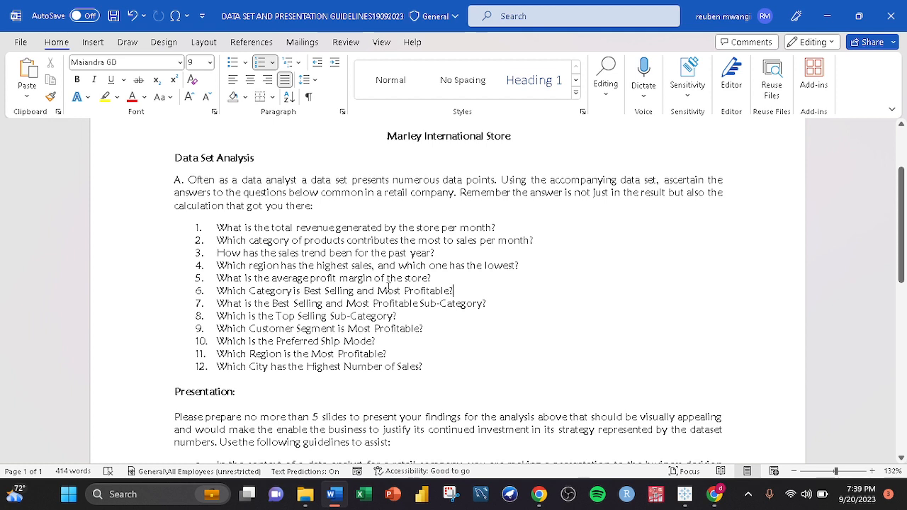
pyautogui.hotkey('alt', 'Tab')
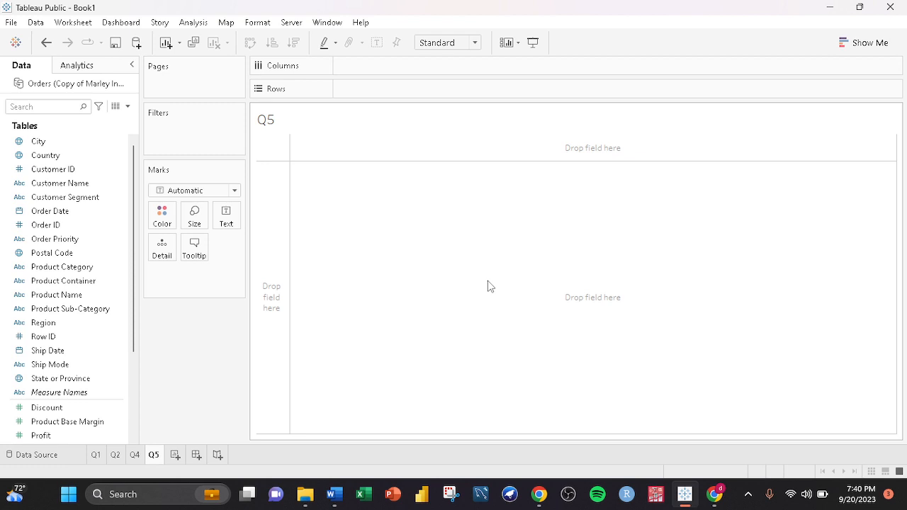
# - Show Profit as text on the Q5 sheet and change its aggregation to Average
pyautogui.scroll(-2, 76, 224)
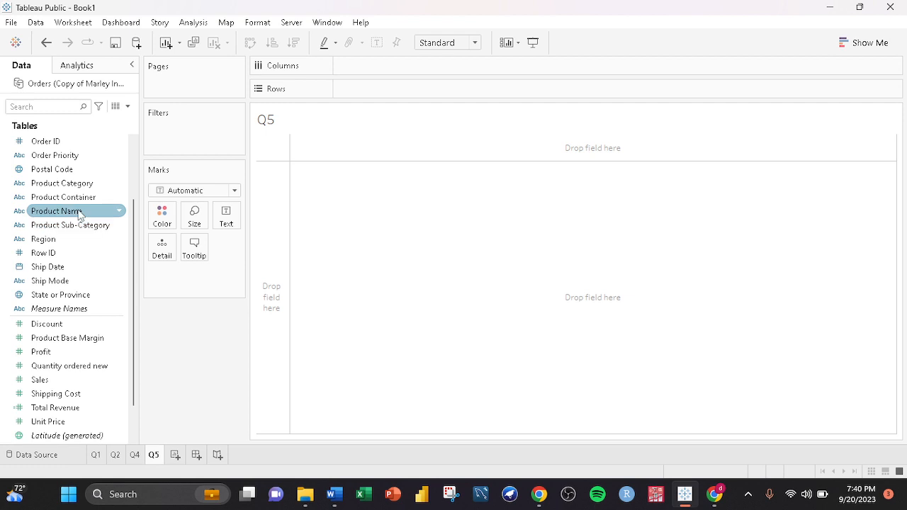
pyautogui.click(50, 354)
pyautogui.moveTo(51, 356); pyautogui.dragTo(228, 217)
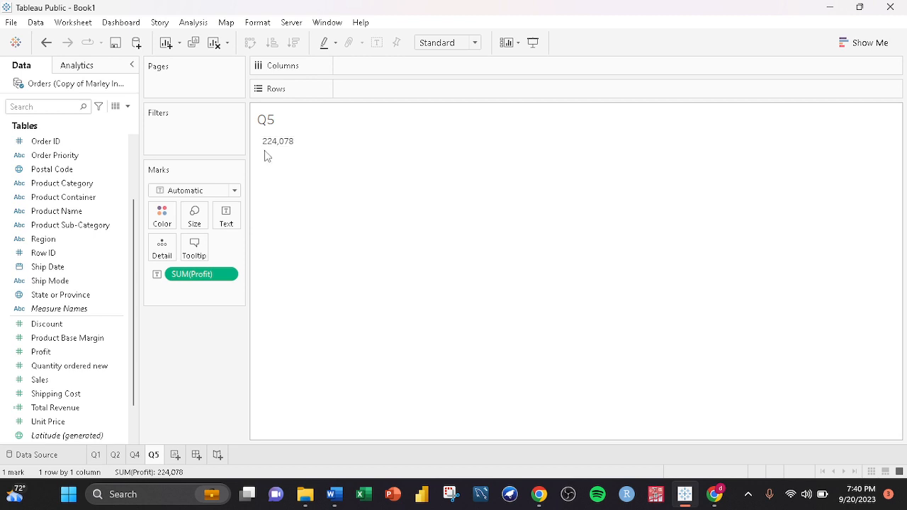
pyautogui.moveTo(276, 147)
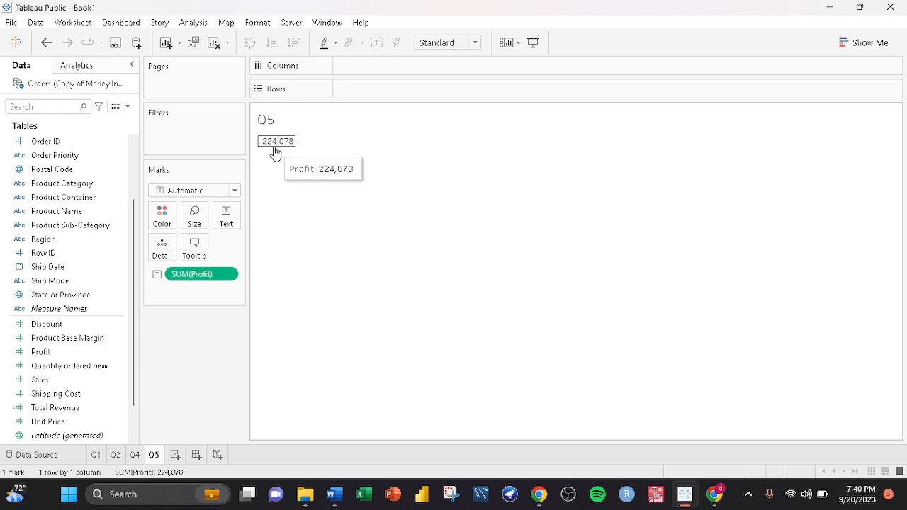
pyautogui.click(227, 276)
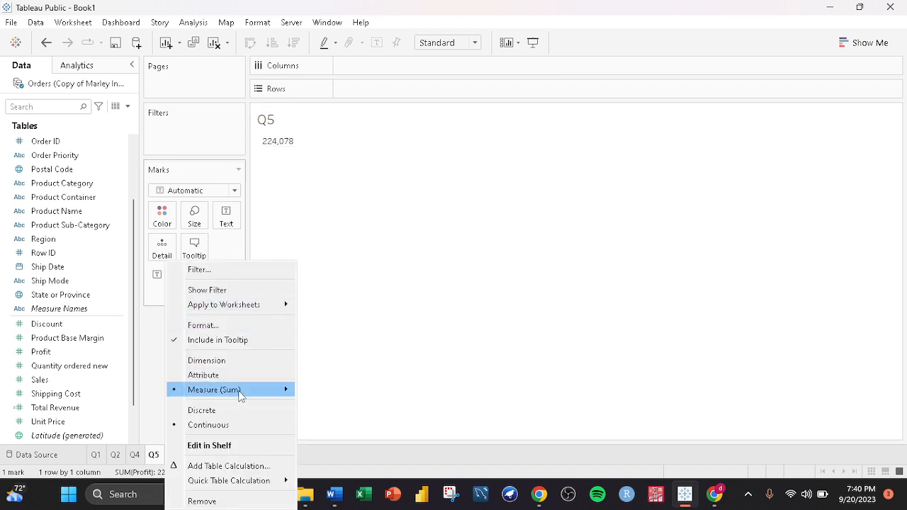
pyautogui.moveTo(239, 395)
pyautogui.click(343, 349)
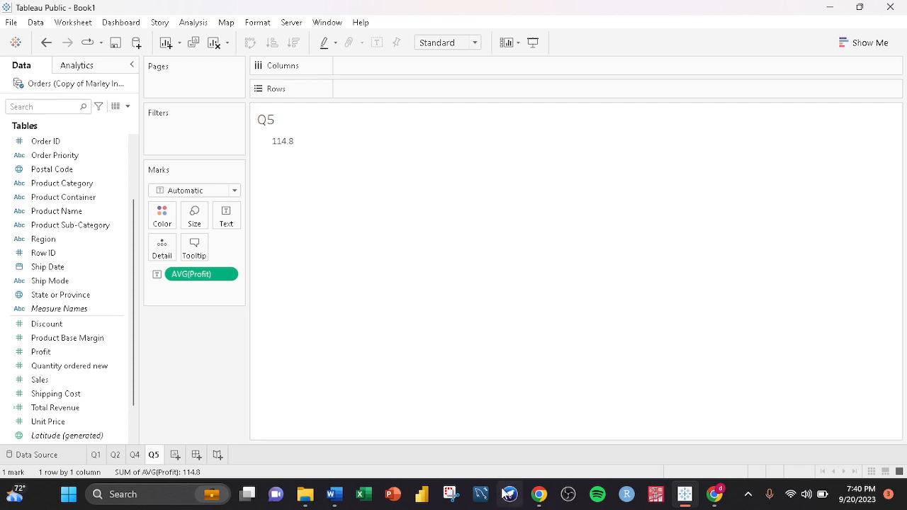
# - Review the guidelines document again and remove AVG(Profit) from the marks
pyautogui.click(336, 495)
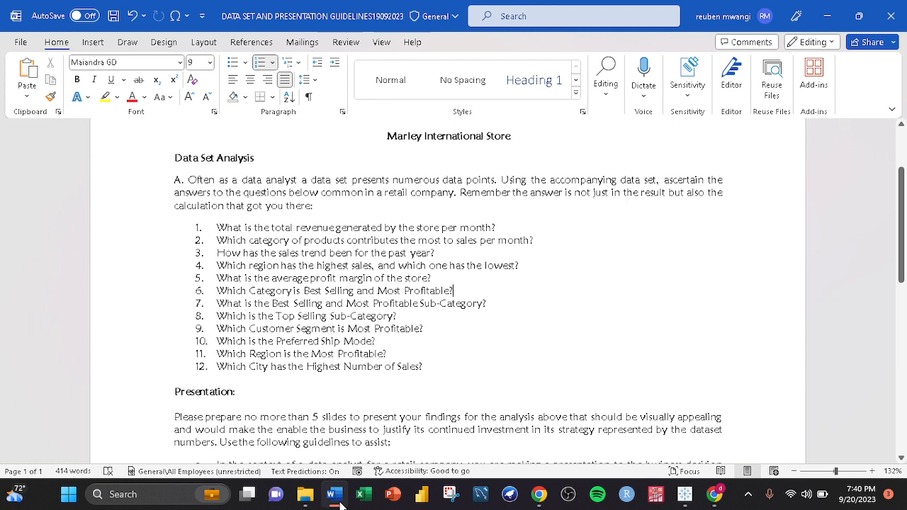
pyautogui.click(685, 496)
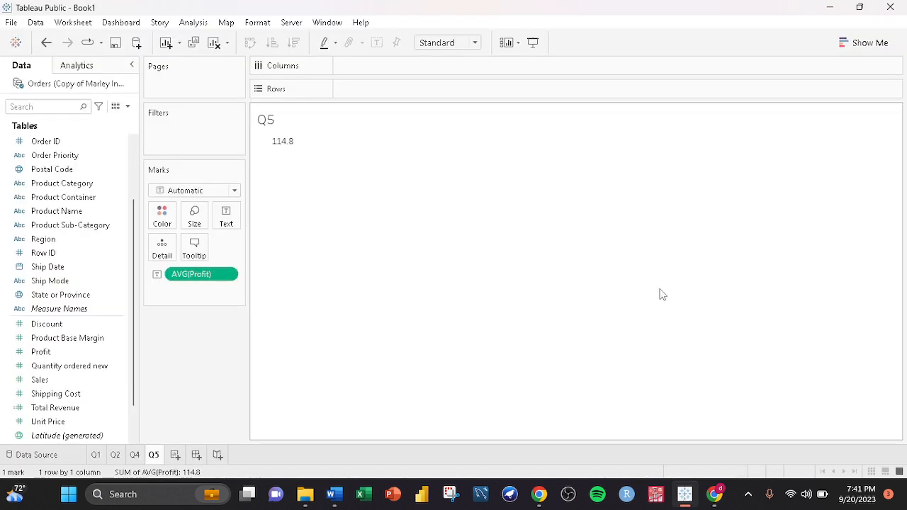
pyautogui.moveTo(199, 281); pyautogui.dragTo(201, 376)
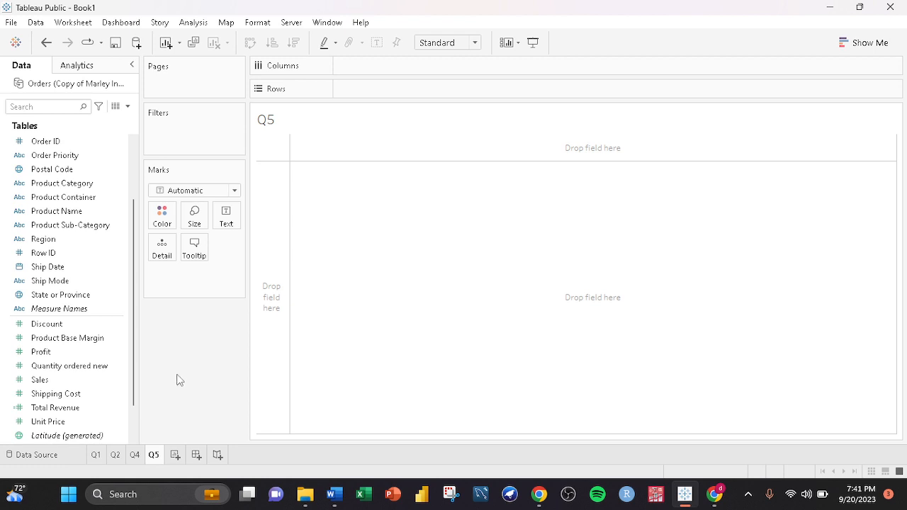
# - Create a calculated field named AVG Proft Margin
pyautogui.click(128, 107)
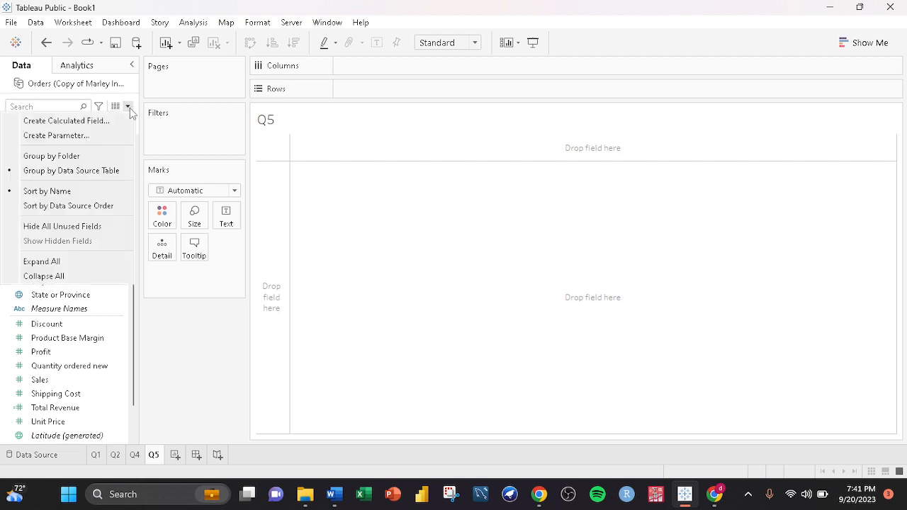
pyautogui.click(113, 118)
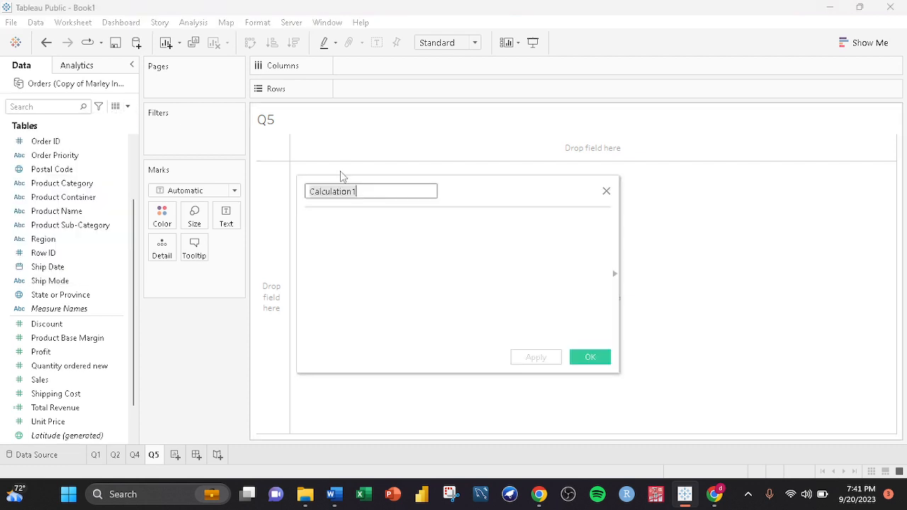
pyautogui.write('AV')
pyautogui.write('G Proft Margin')
# - Enter the formula SUM([Profit])/SUM([Sales]) for the calculated field and save it
pyautogui.click(356, 216)
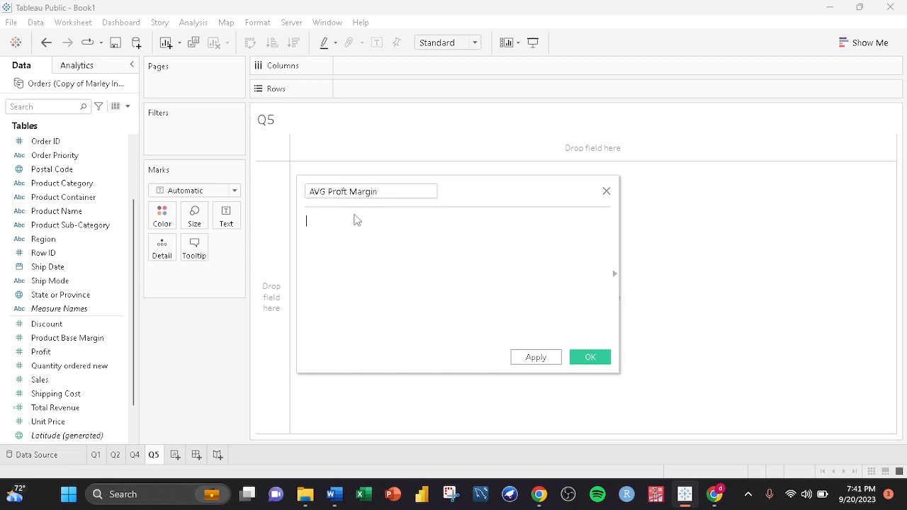
pyautogui.write('sum')
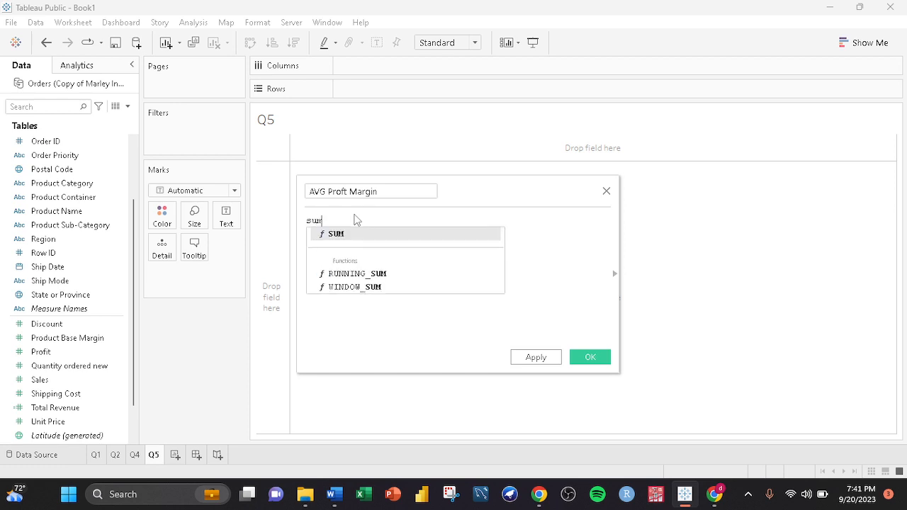
pyautogui.press('Return')
pyautogui.write('p')
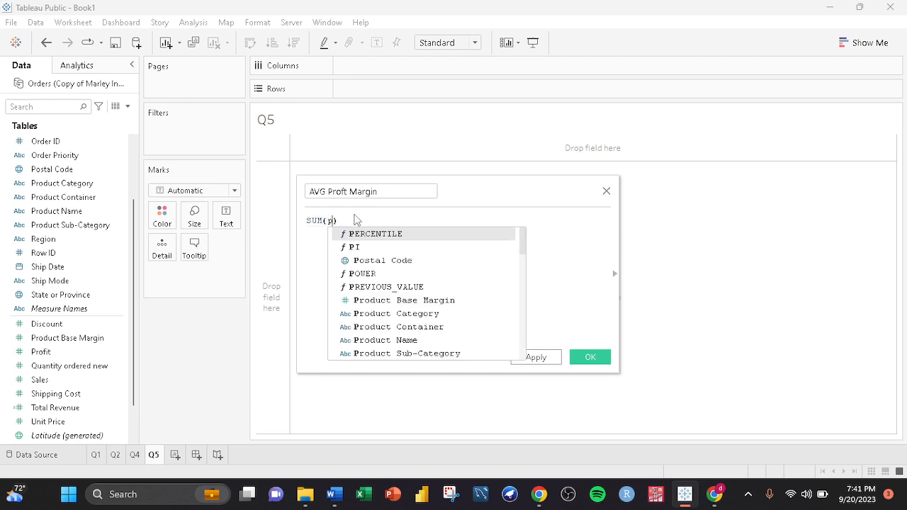
pyautogui.write('ro')
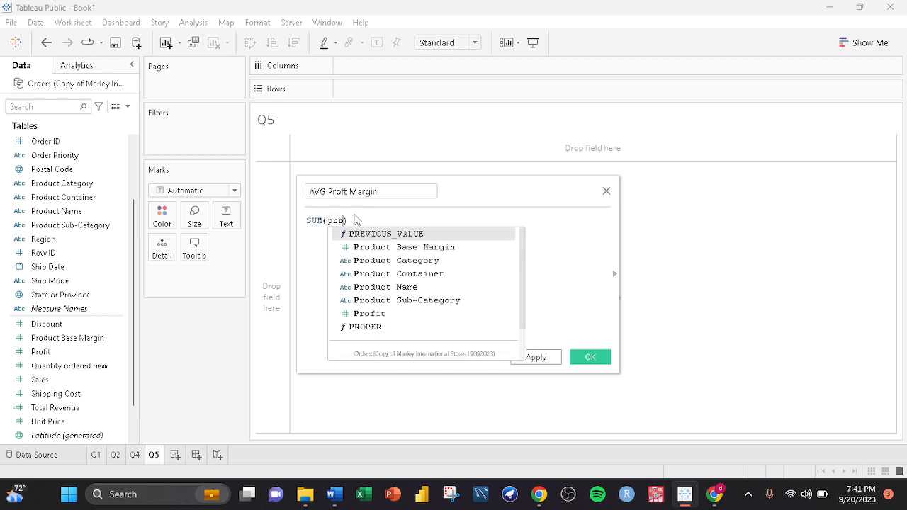
pyautogui.press('Down')
pyautogui.press('Down')
pyautogui.press('Down')
pyautogui.press('Down')
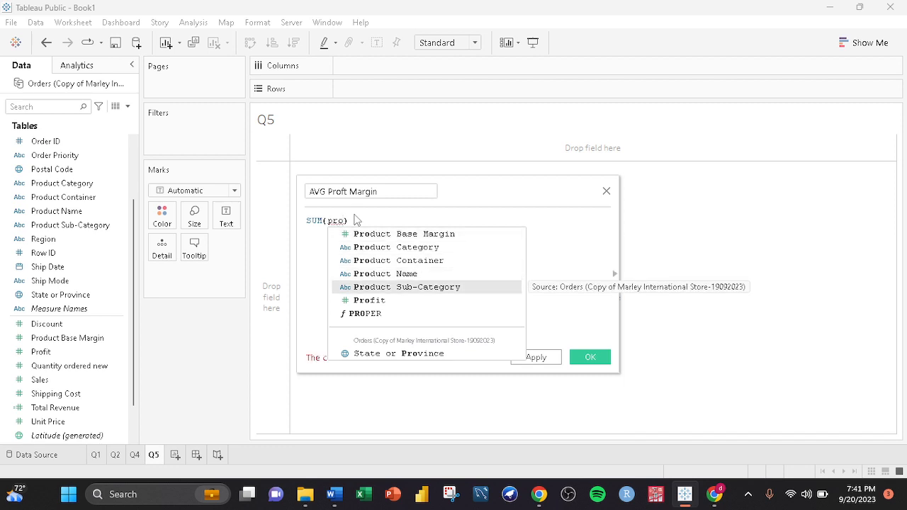
pyautogui.press('Down')
pyautogui.press('Return')
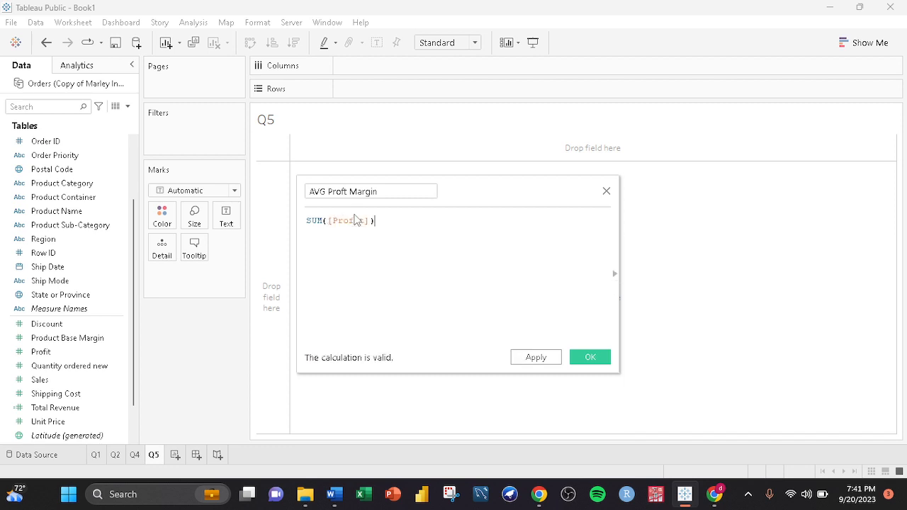
pyautogui.write('/sum')
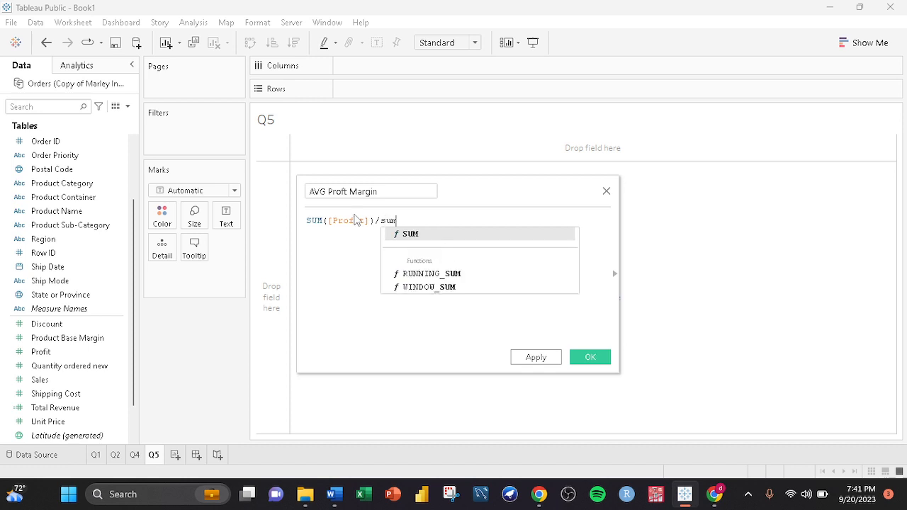
pyautogui.press('Return')
pyautogui.write('sal')
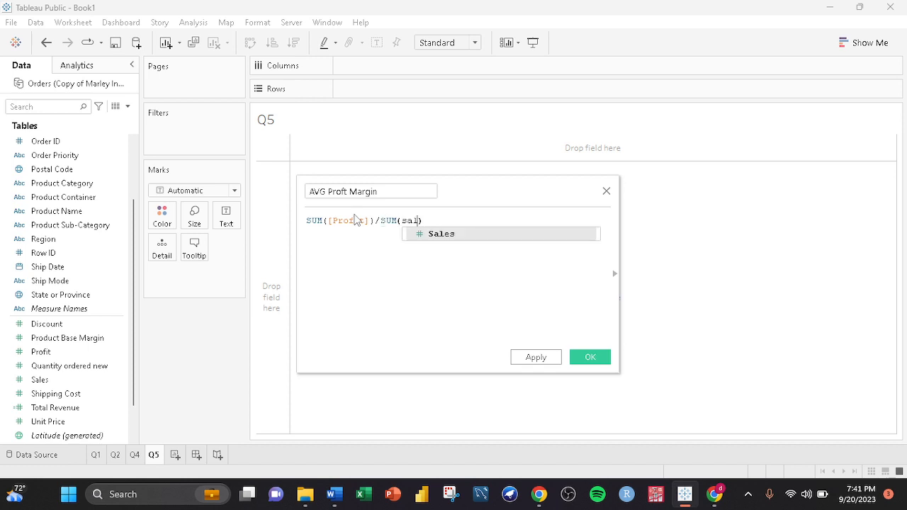
pyautogui.press('Return')
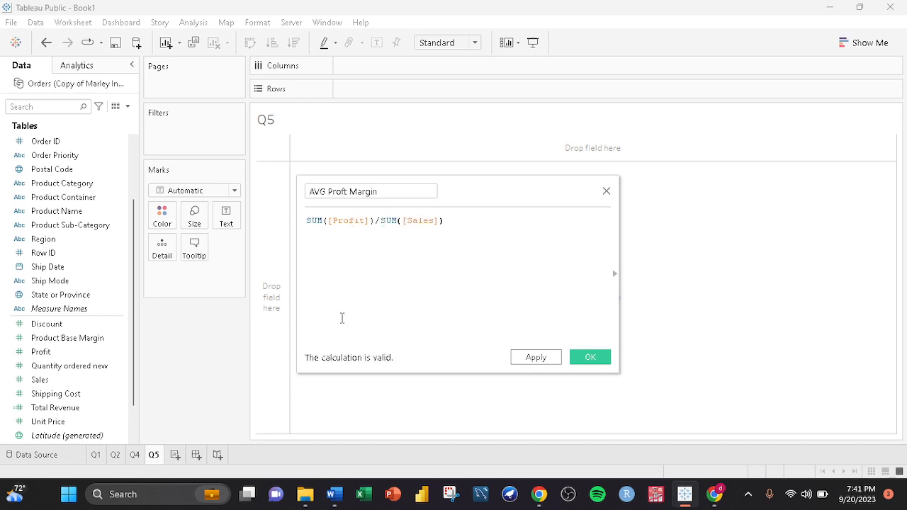
pyautogui.click(589, 358)
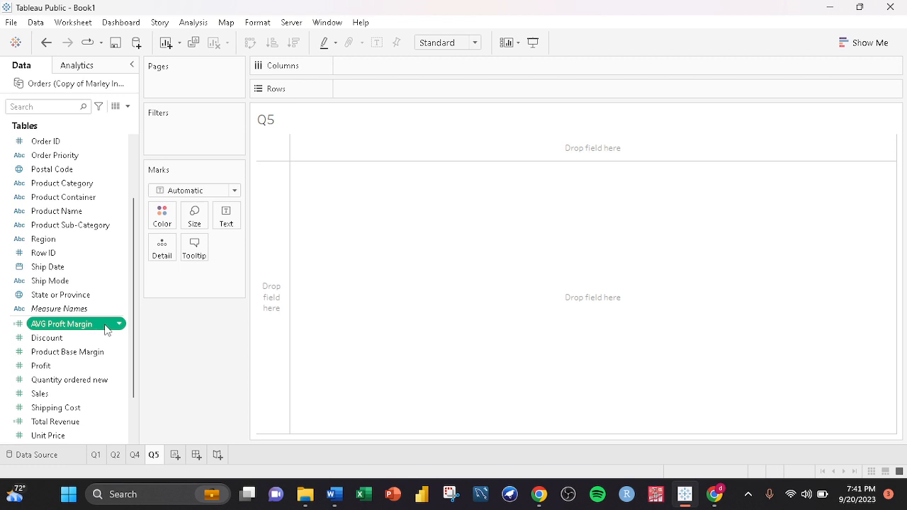
# - Open the AVG Proft Margin calculation for editing and close it with OK
pyautogui.rightClick(87, 324)
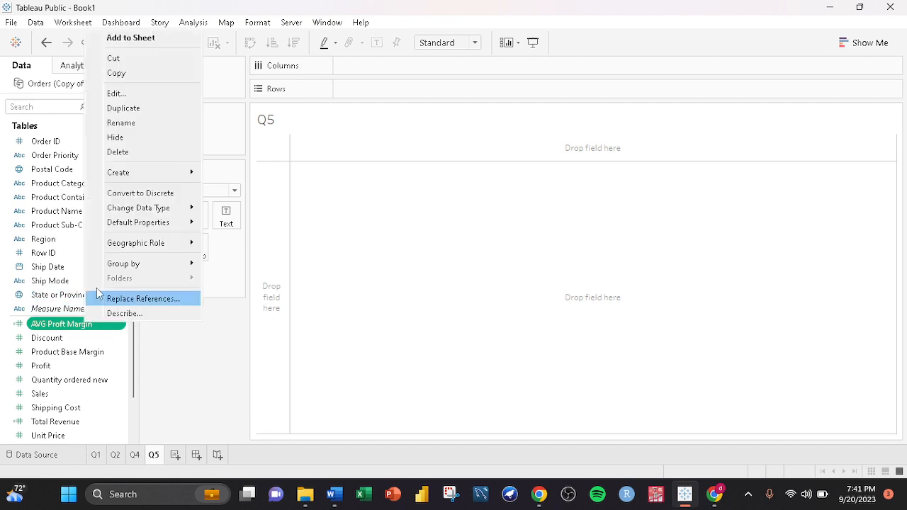
pyautogui.click(134, 92)
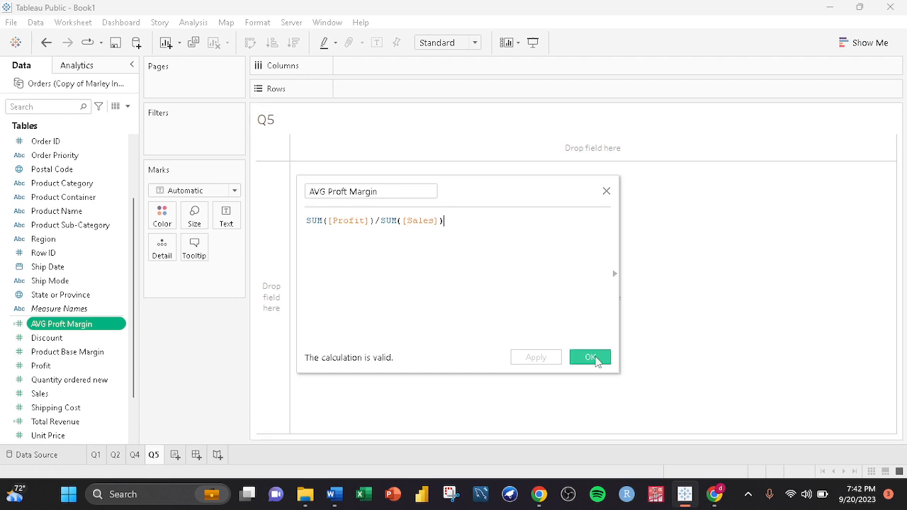
pyautogui.click(591, 357)
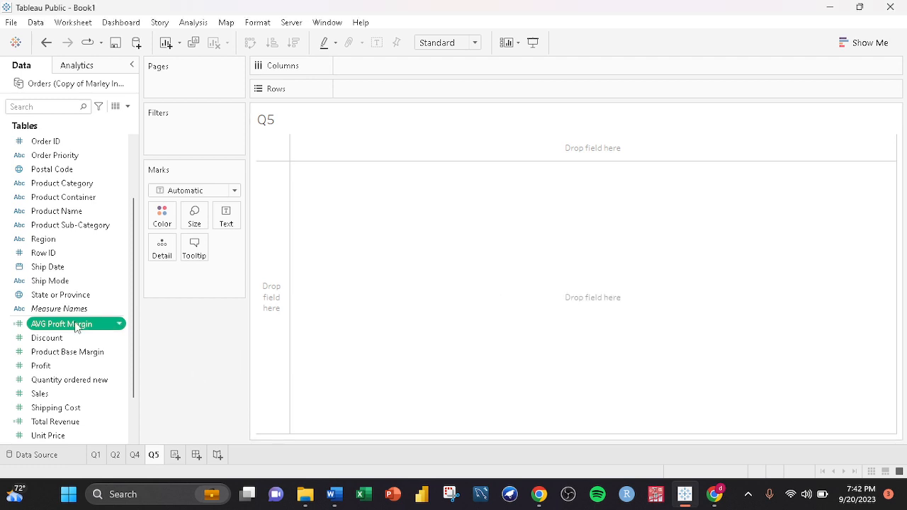
# - Place AVG Proft Margin on the Text mark and set the view to Entire View
pyautogui.moveTo(77, 326); pyautogui.dragTo(226, 214)
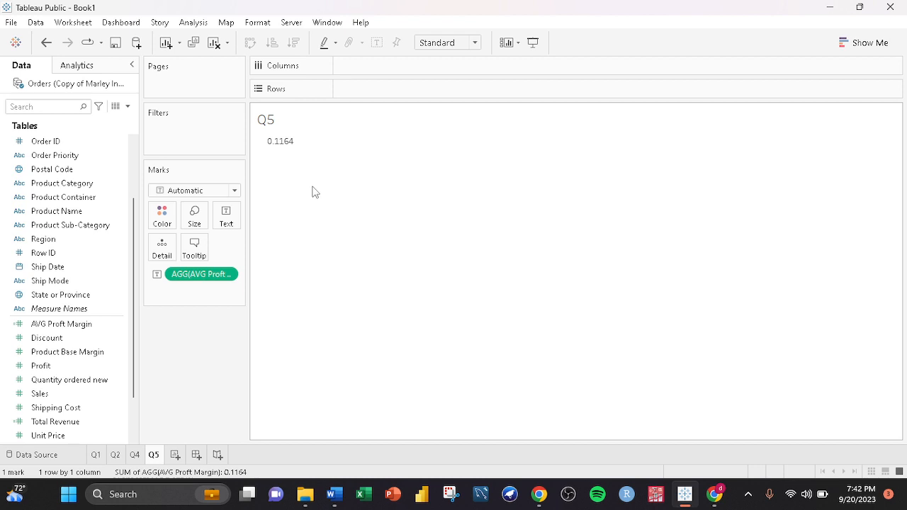
pyautogui.click(475, 43)
pyautogui.click(425, 91)
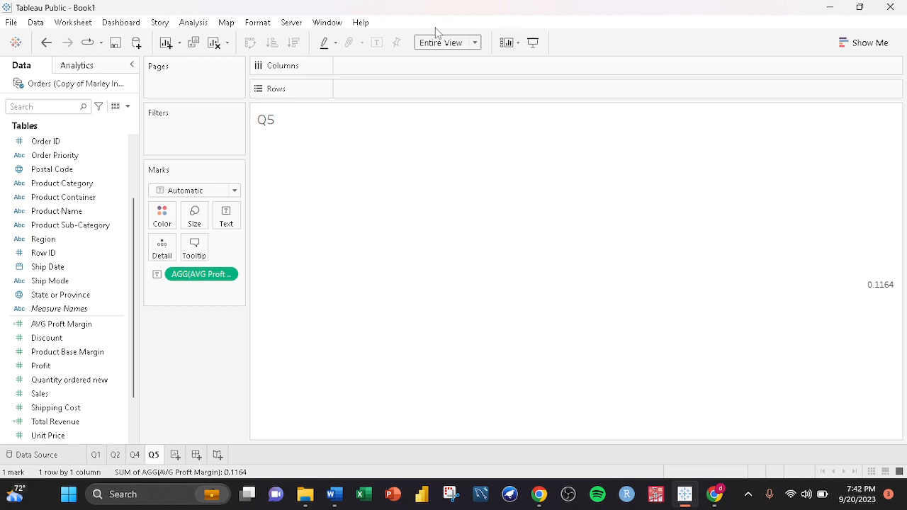
# - Format the margin label as bold black Tahoma text at size 20
pyautogui.click(226, 216)
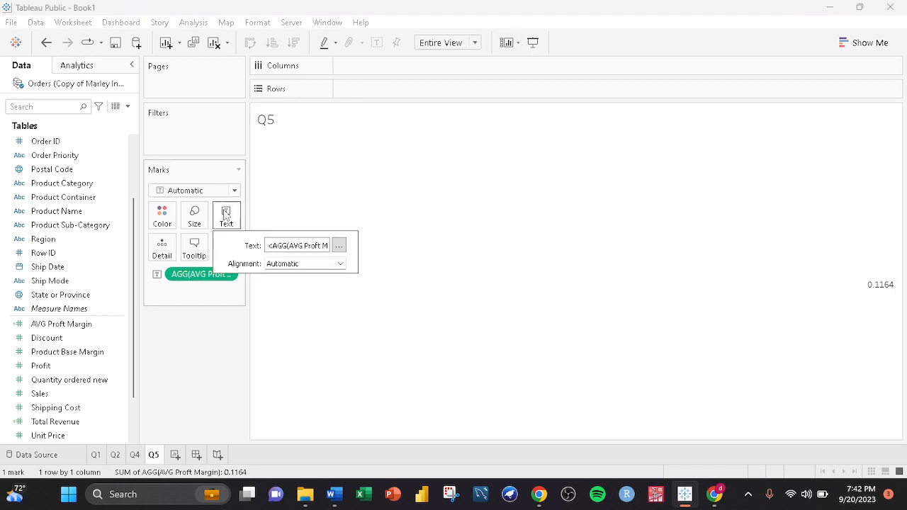
pyautogui.click(338, 245)
pyautogui.moveTo(449, 292); pyautogui.dragTo(577, 291)
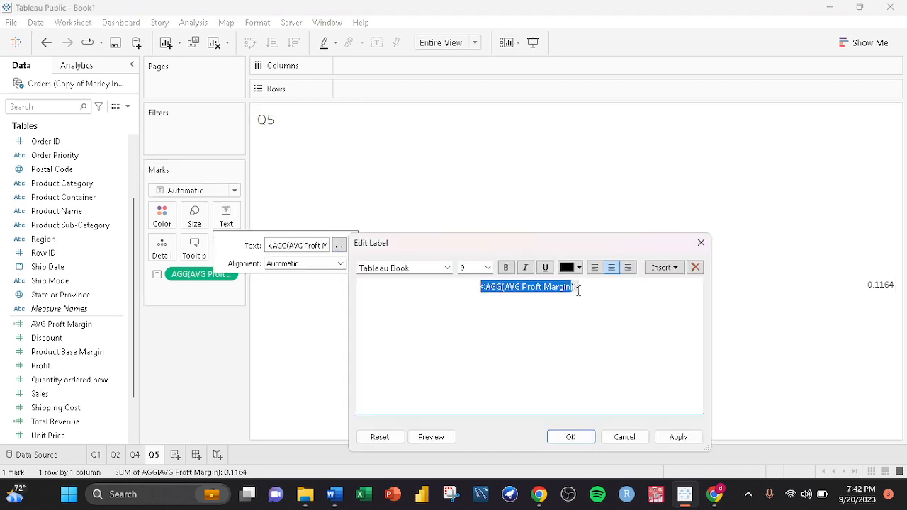
pyautogui.click(506, 267)
pyautogui.click(568, 268)
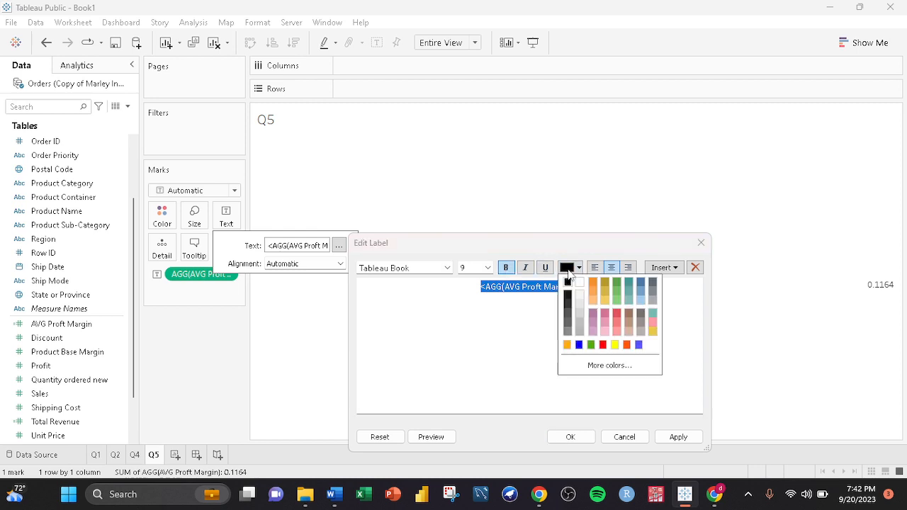
pyautogui.click(568, 284)
pyautogui.click(487, 268)
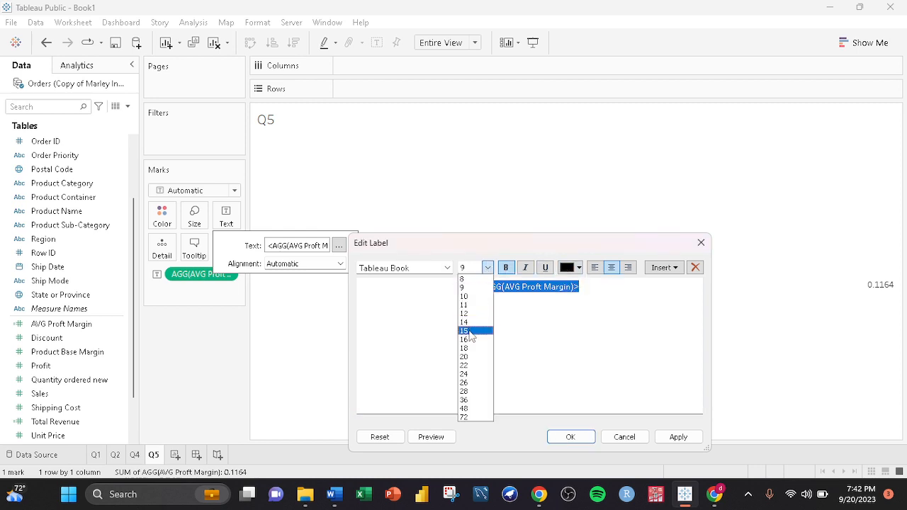
pyautogui.click(471, 356)
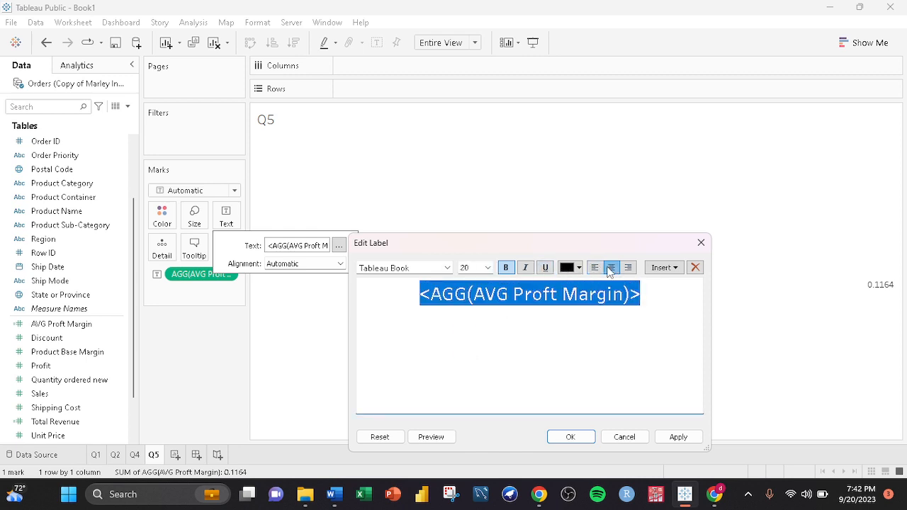
pyautogui.click(447, 268)
pyautogui.click(390, 56)
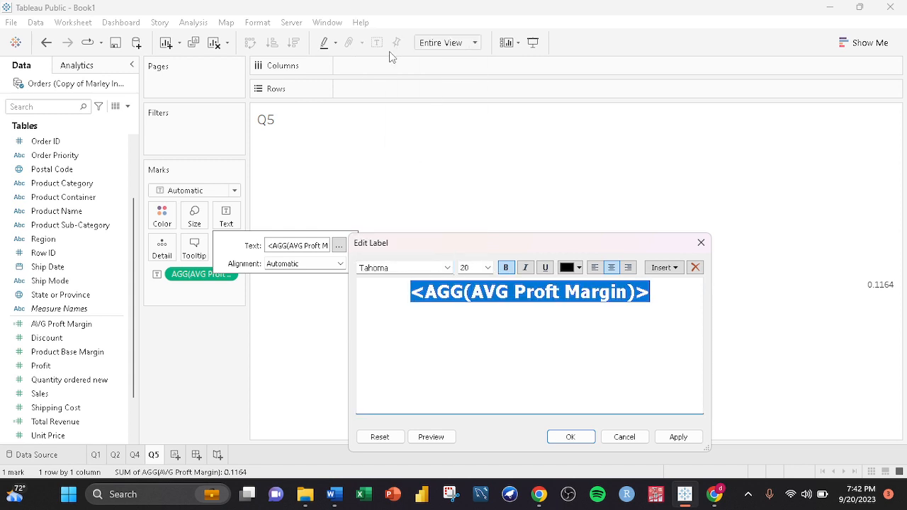
pyautogui.click(578, 441)
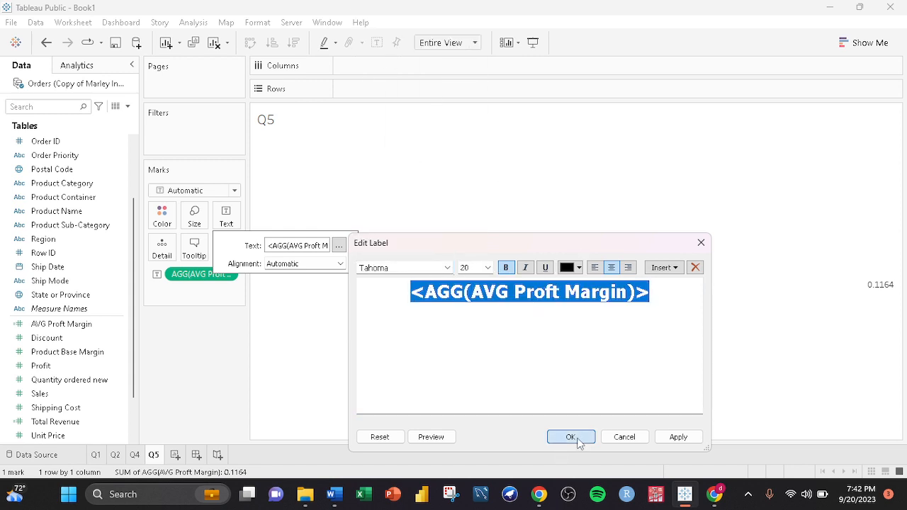
# - Set the label's horizontal alignment to center
pyautogui.click(333, 264)
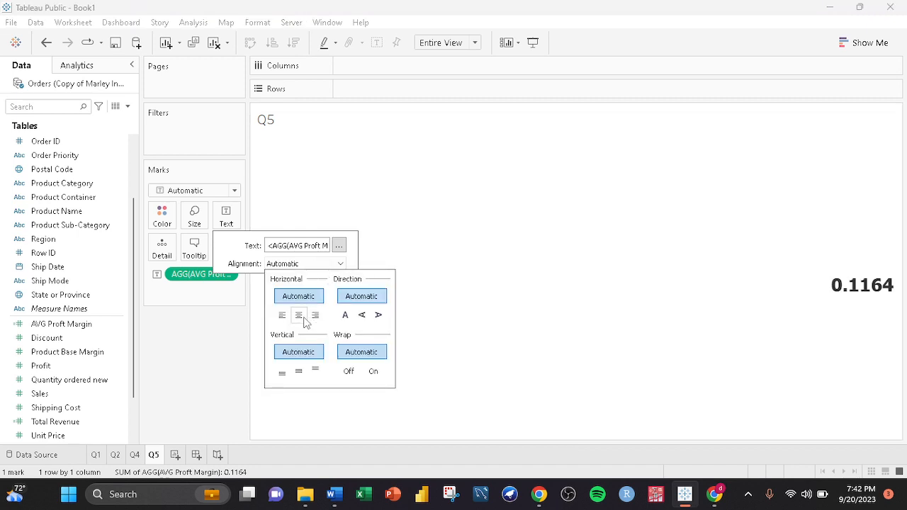
pyautogui.click(298, 314)
pyautogui.click(638, 211)
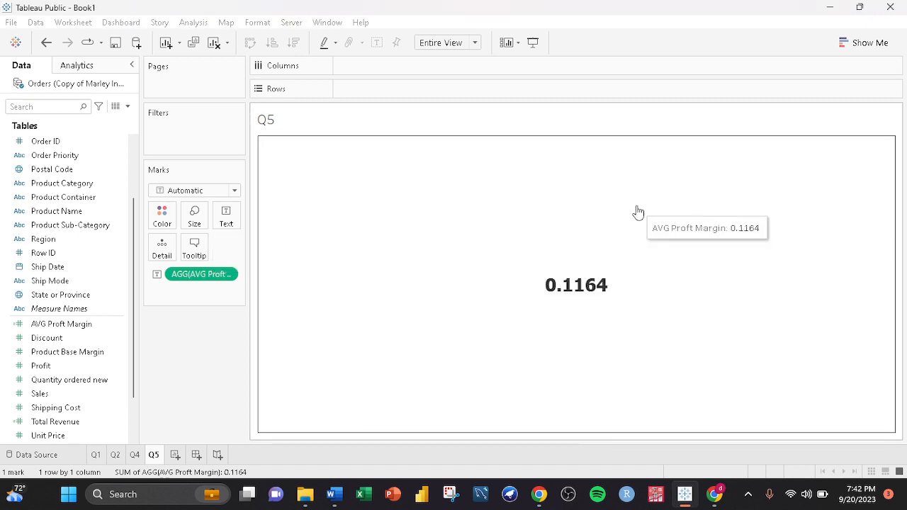
pyautogui.click(638, 211)
# - Add a title line "AVG Profit margin" above the value in the label, styled Tableau Light size 8
pyautogui.click(226, 216)
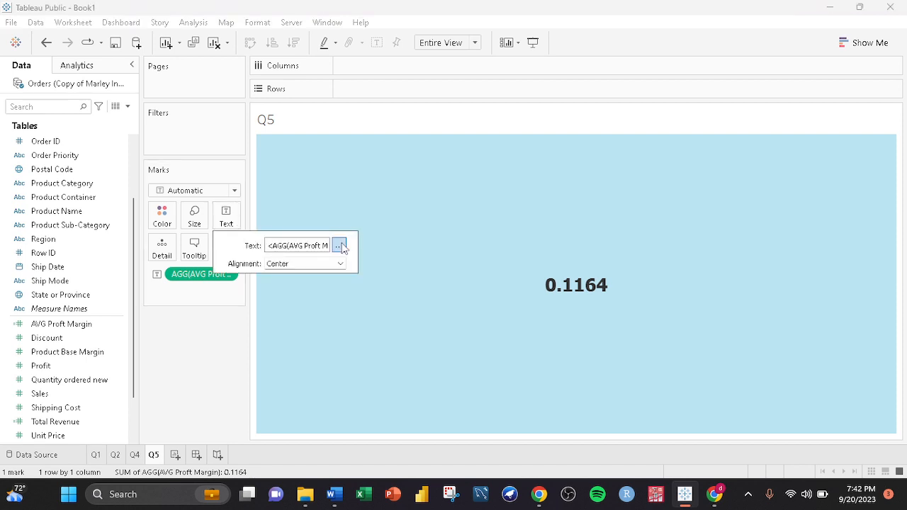
pyautogui.click(339, 245)
pyautogui.hotkey('ctrl', 'a')
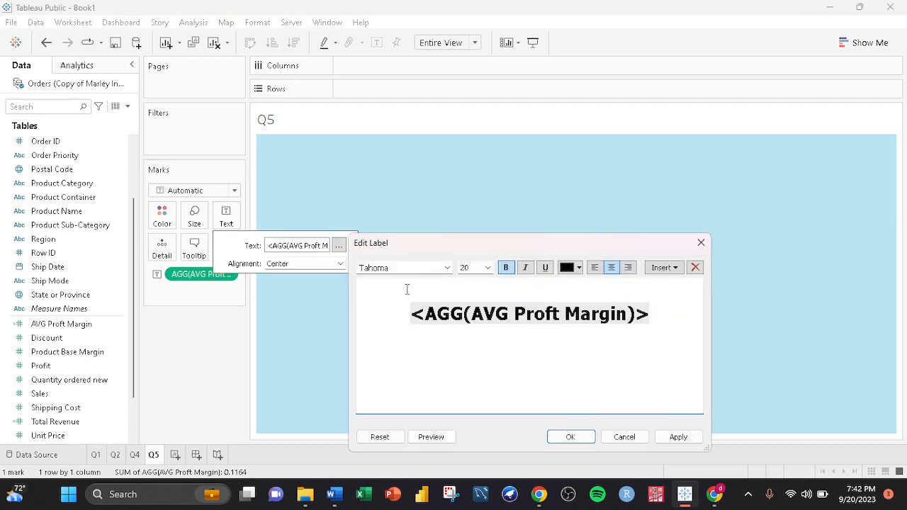
pyautogui.write('AVG P')
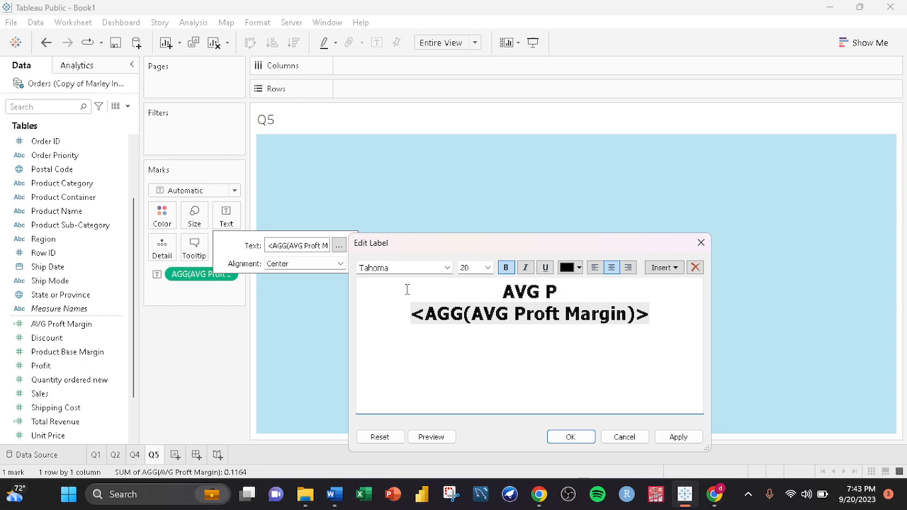
pyautogui.write('rof')
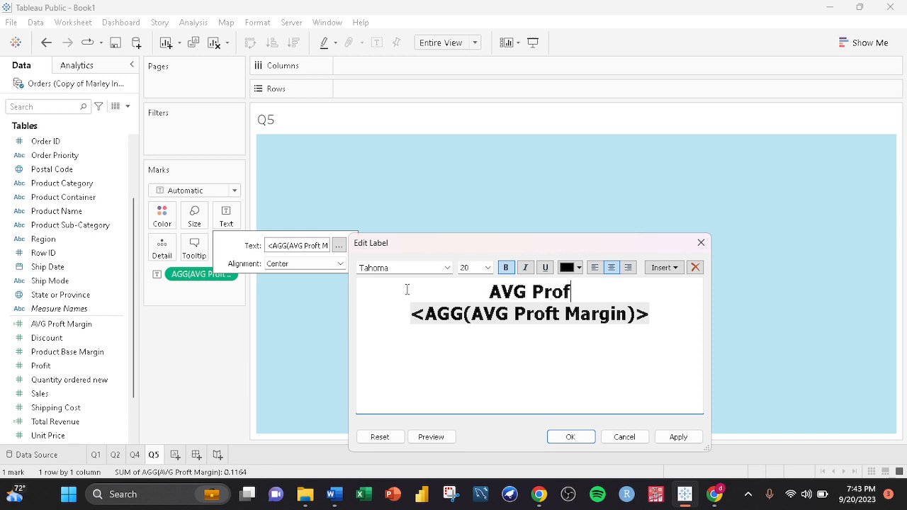
pyautogui.write('it margin')
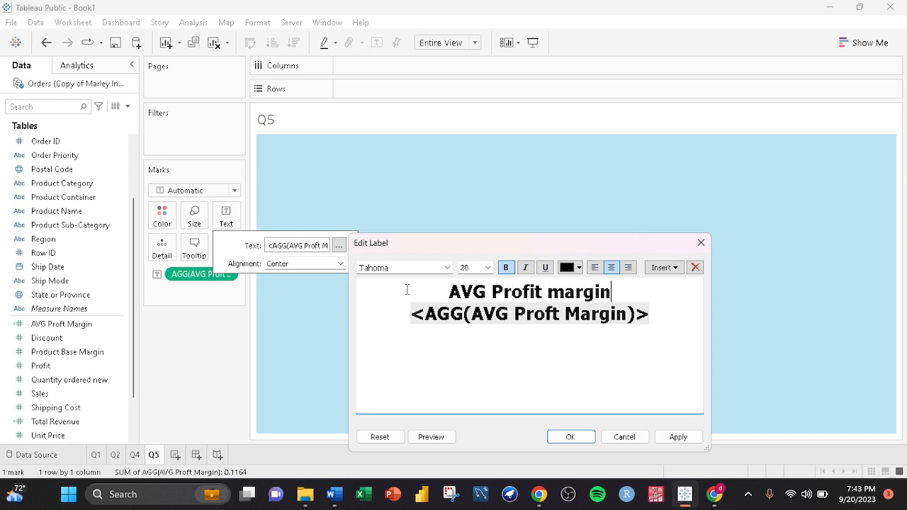
pyautogui.moveTo(629, 298); pyautogui.dragTo(437, 290)
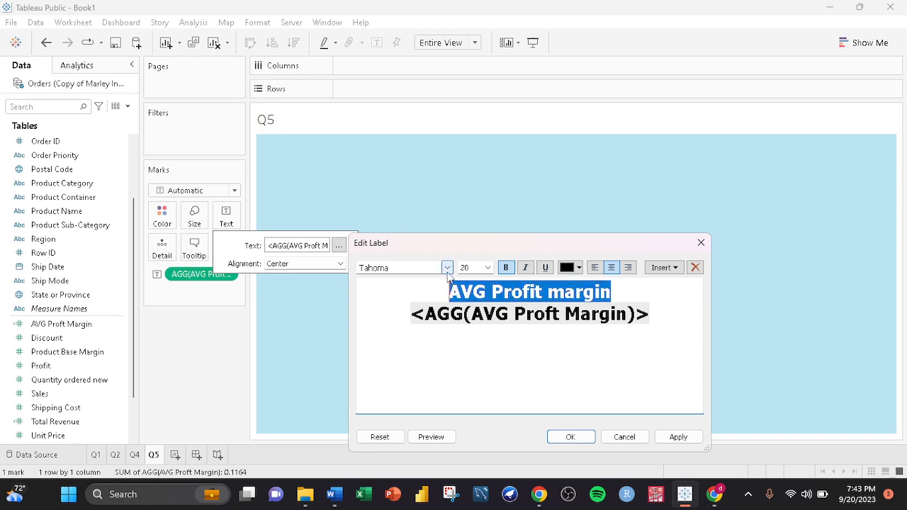
pyautogui.click(447, 267)
pyautogui.scroll(2, 400, 22)
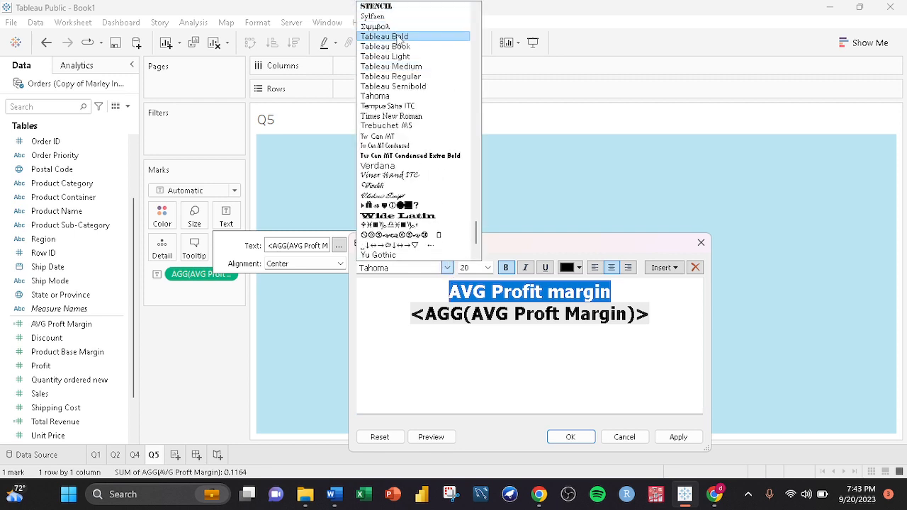
pyautogui.click(401, 56)
pyautogui.click(487, 267)
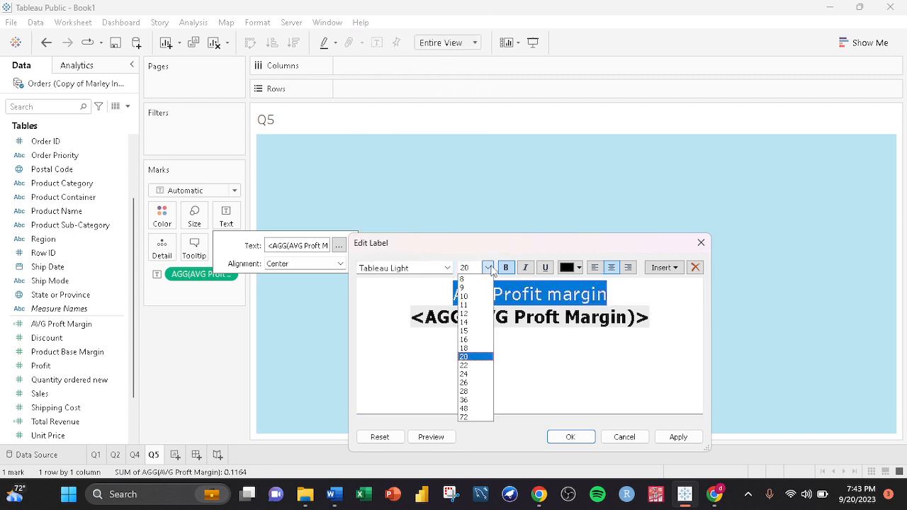
pyautogui.click(474, 281)
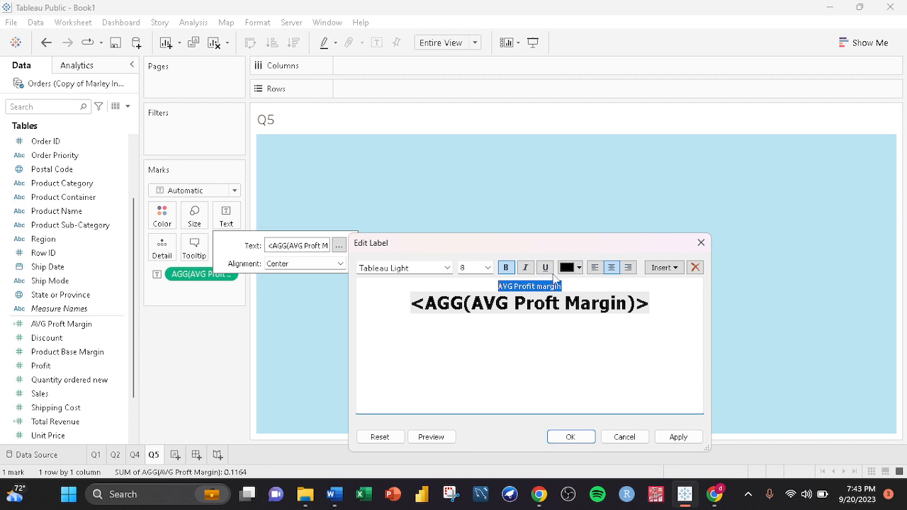
pyautogui.click(571, 438)
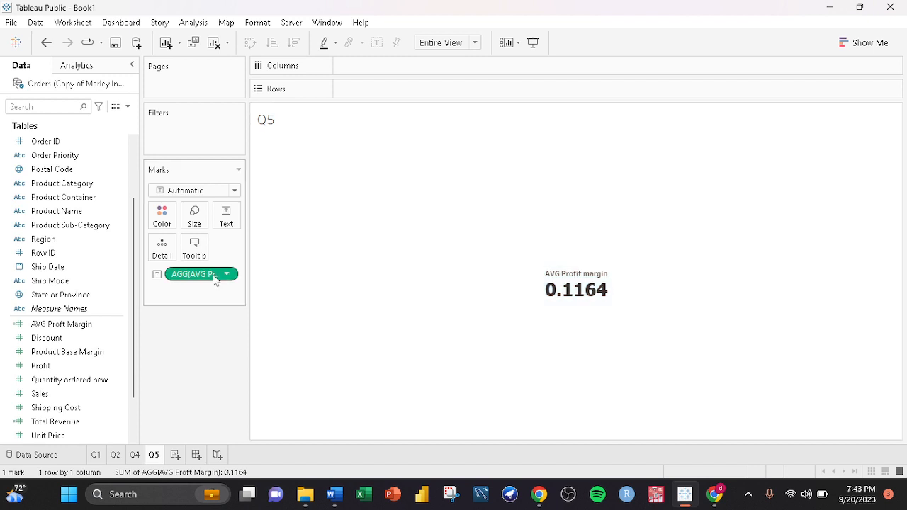
# - Format the AVG Proft Margin field's numbers as Percentage and close the format pane
pyautogui.rightClick(213, 277)
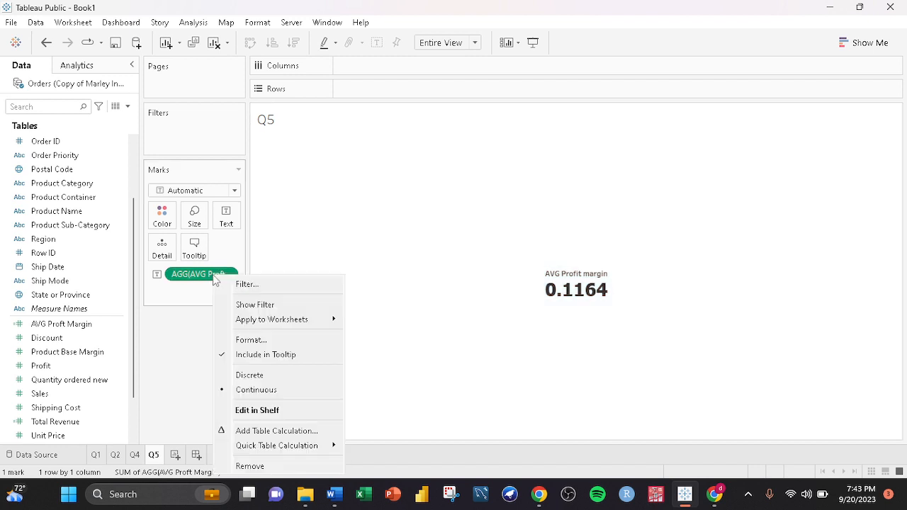
pyautogui.click(267, 342)
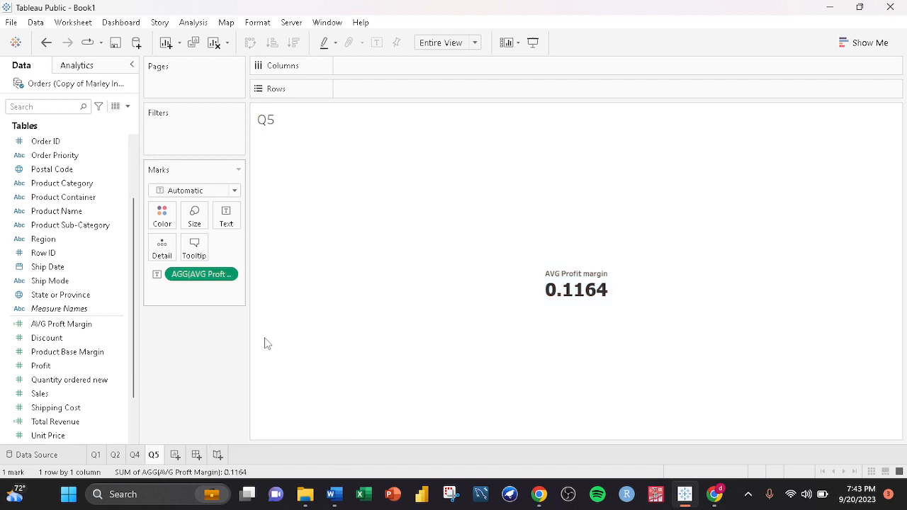
pyautogui.click(107, 187)
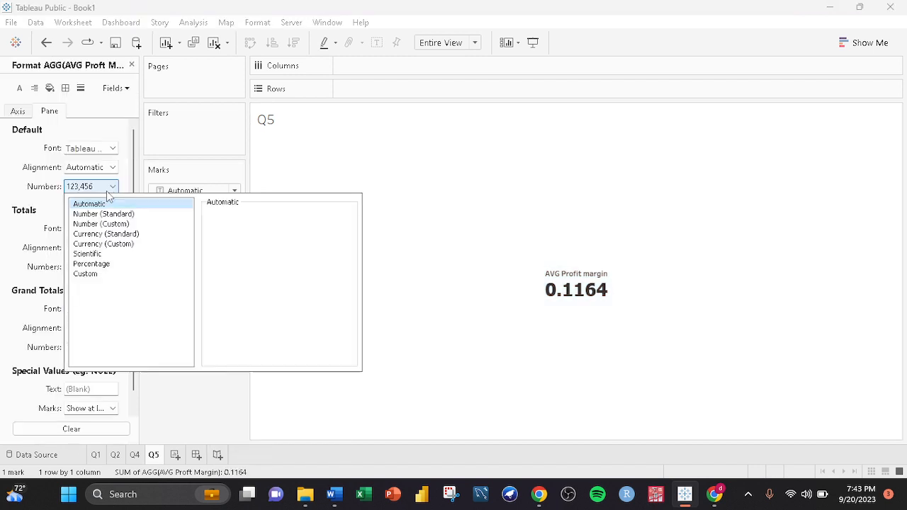
pyautogui.click(92, 263)
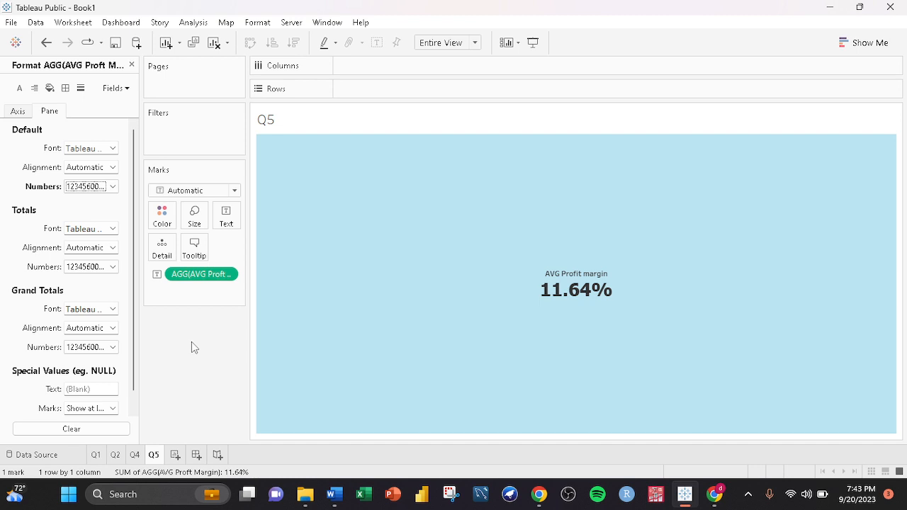
pyautogui.click(131, 65)
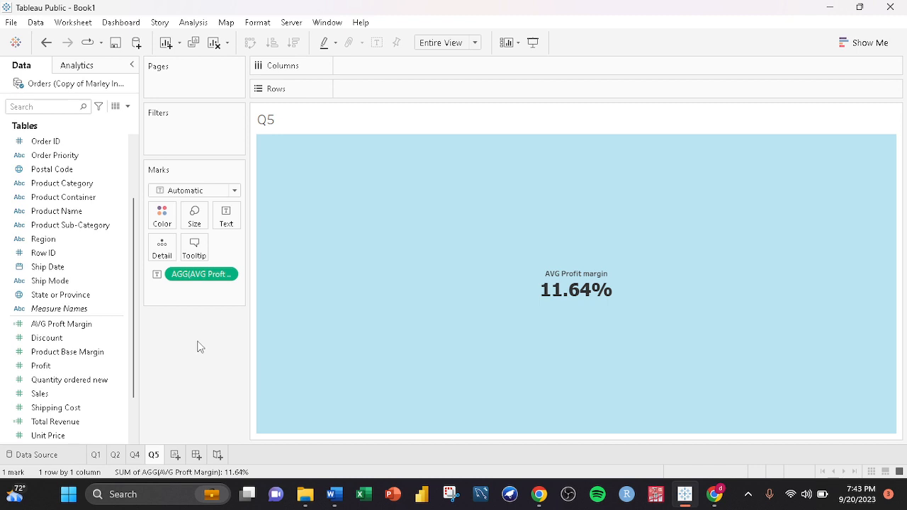
# - Review the Q4, Q2 and Q1 worksheets
pyautogui.click(136, 457)
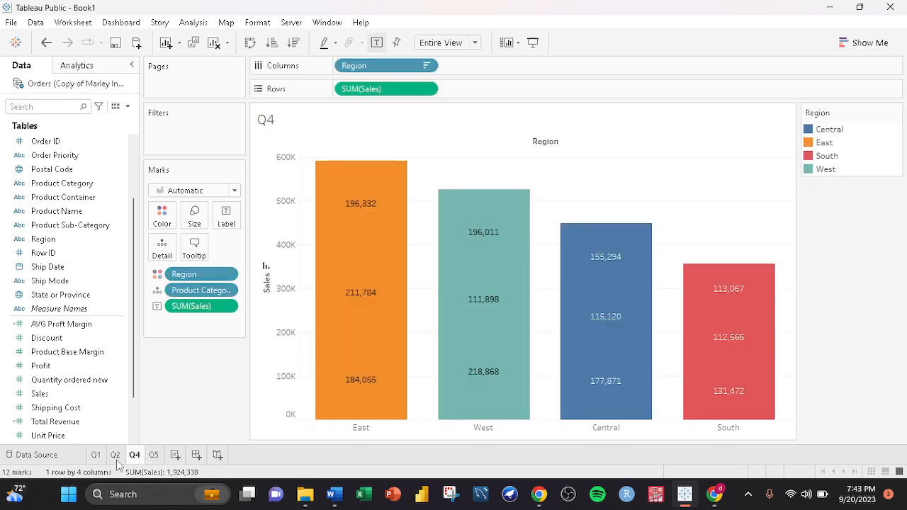
pyautogui.click(115, 456)
pyautogui.click(96, 455)
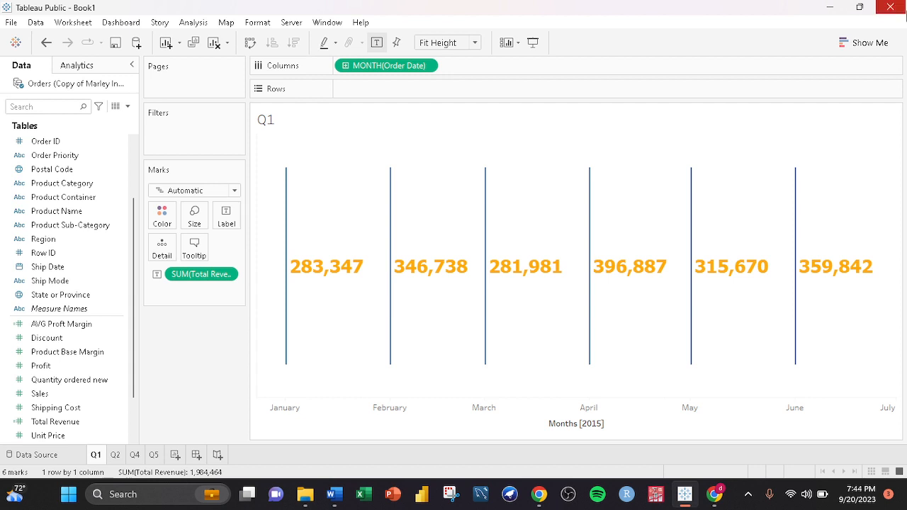
# - Close the workbook without saving changes
pyautogui.click(891, 7)
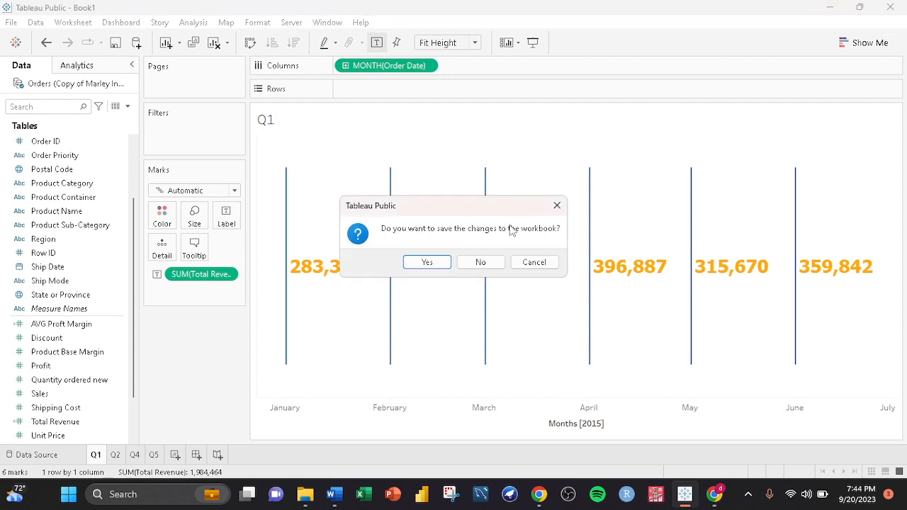
pyautogui.click(478, 262)
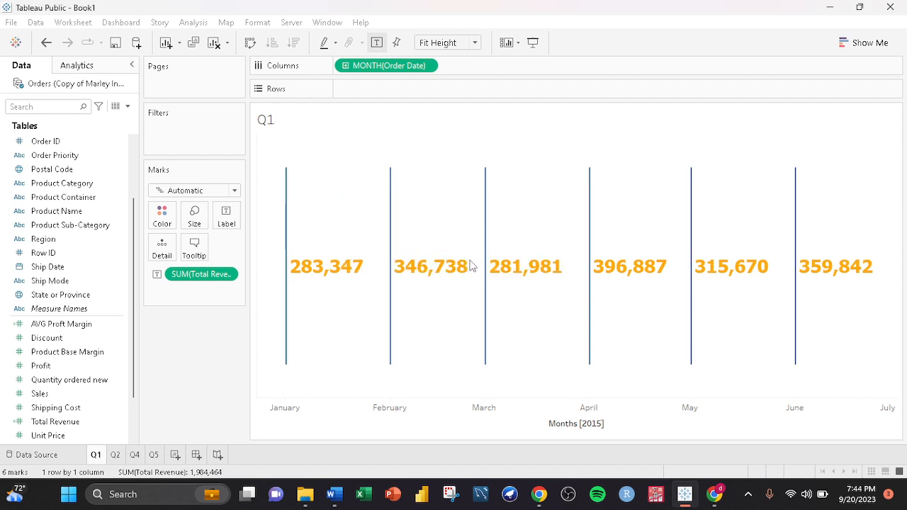
pyautogui.click(747, 494)
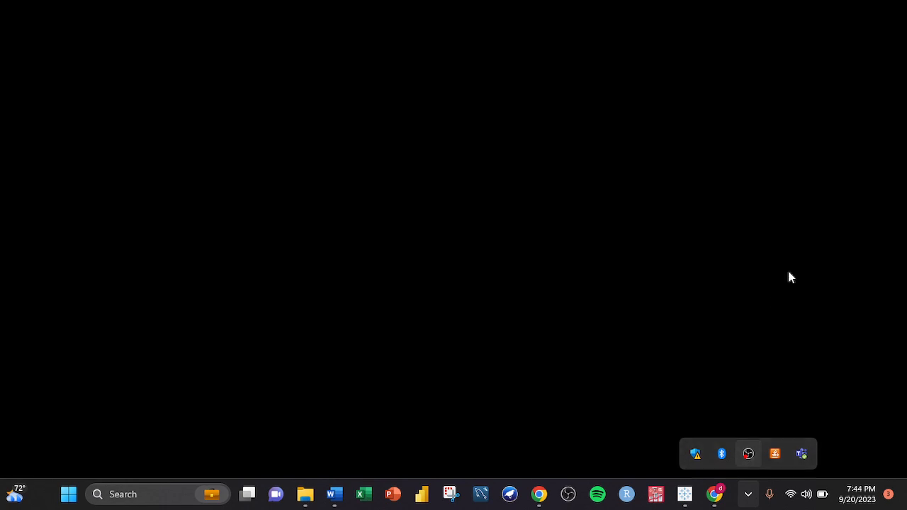